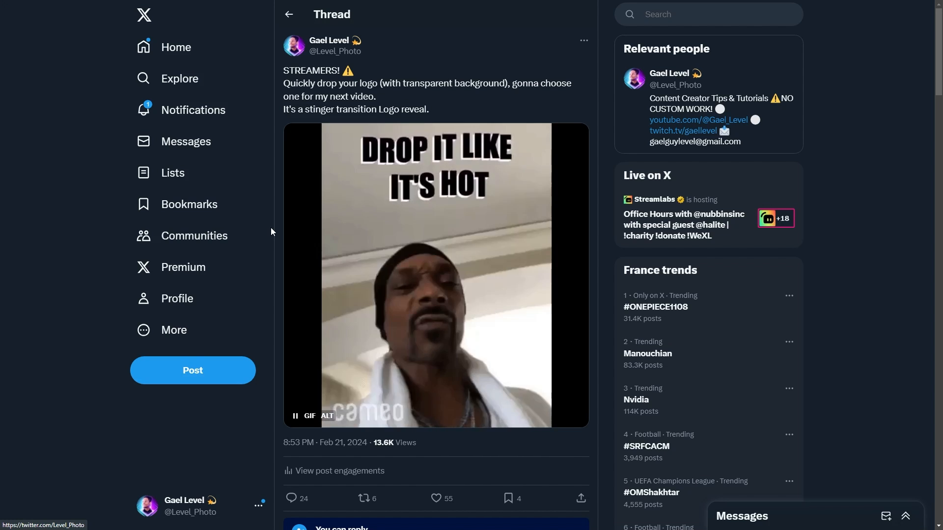
Browse the thread's replies to examine the streamer logos submitted for the stinger transition
{"action": "scroll", "coordinate": [271, 228], "scroll_direction": "down", "scroll_amount": 13}
{"action": "scroll", "coordinate": [271, 228], "scroll_direction": "down", "scroll_amount": 5}
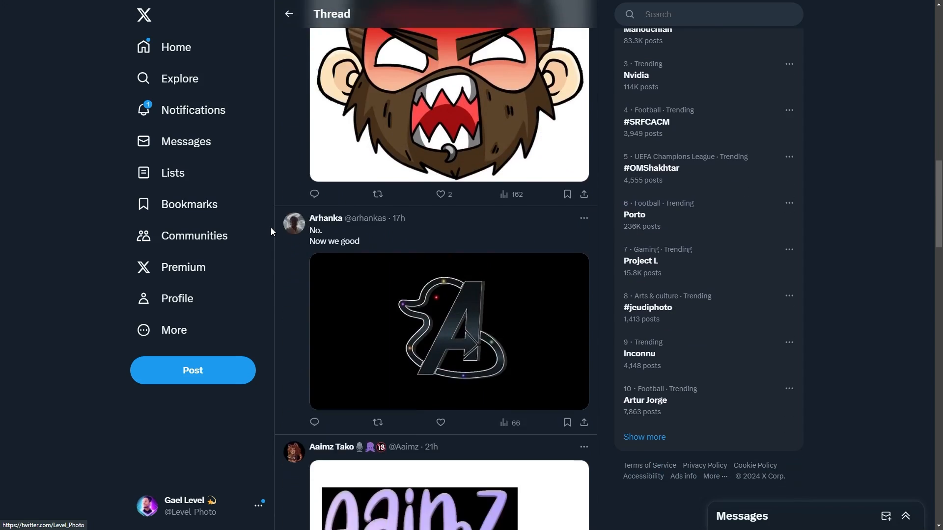
{"action": "scroll", "coordinate": [271, 230], "scroll_direction": "up", "scroll_amount": 16}
{"action": "scroll", "coordinate": [282, 225], "scroll_direction": "down", "scroll_amount": 14}
{"action": "scroll", "coordinate": [278, 237], "scroll_direction": "down", "scroll_amount": 20}
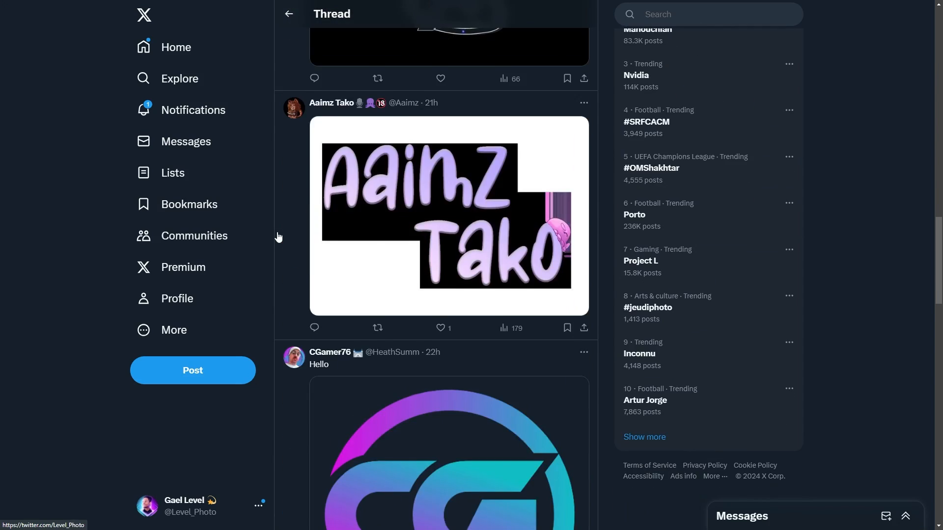
{"action": "scroll", "coordinate": [278, 237], "scroll_direction": "down", "scroll_amount": 20}
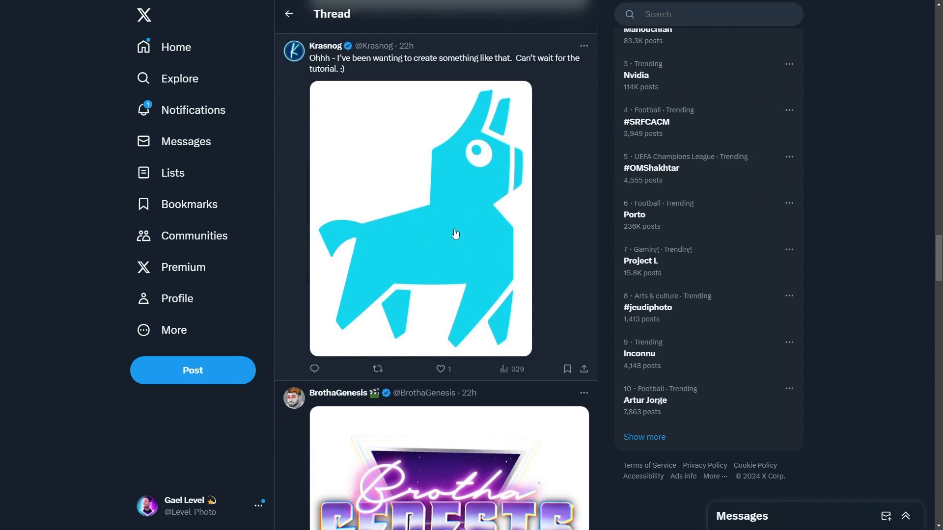
{"action": "scroll", "coordinate": [300, 222], "scroll_direction": "down", "scroll_amount": 7}
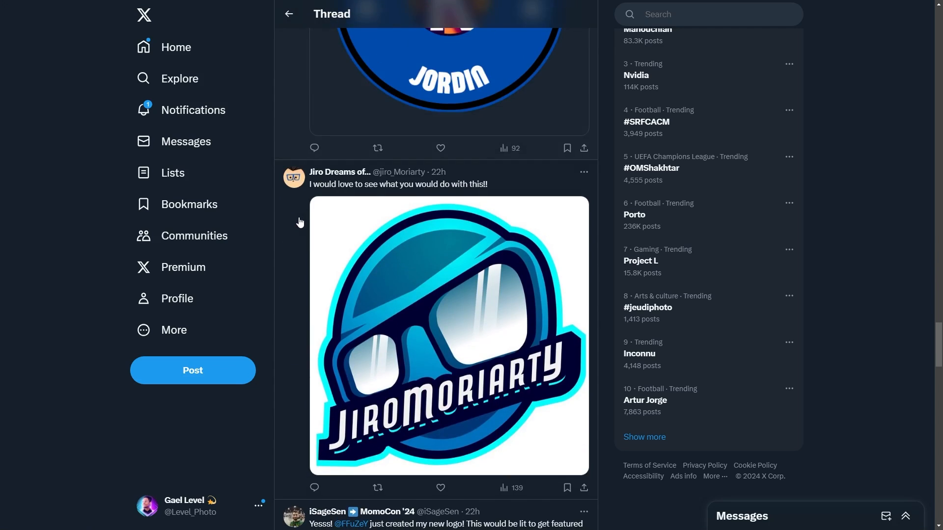
{"action": "scroll", "coordinate": [337, 206], "scroll_direction": "up", "scroll_amount": 2}
{"action": "scroll", "coordinate": [553, 218], "scroll_direction": "down", "scroll_amount": 10}
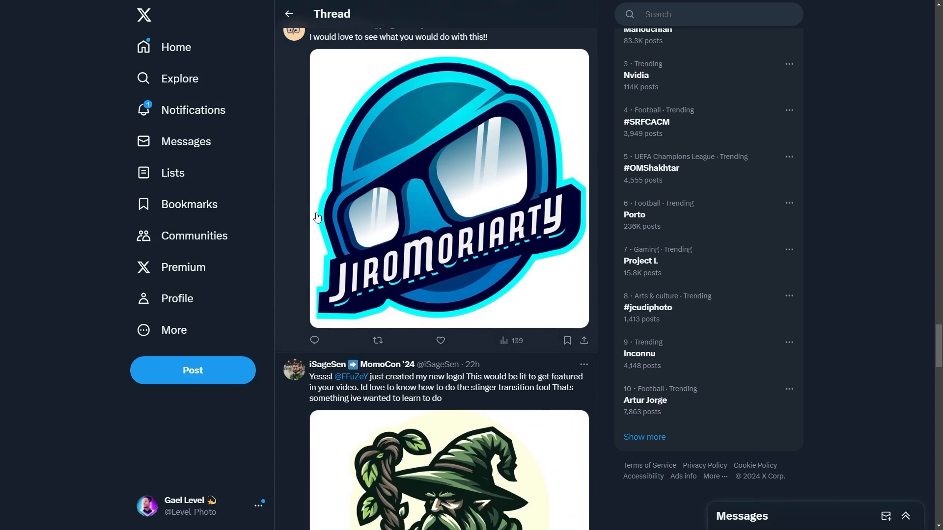
{"action": "left_click", "coordinate": [325, 133]}
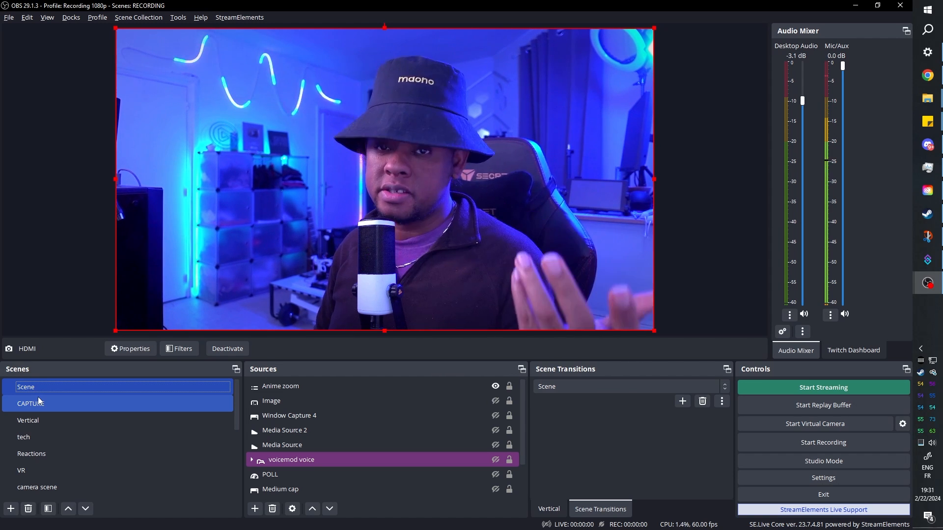
Switch to OBS and preview the CAPTURE scene and the existing Logo stinger scene
{"action": "left_click", "coordinate": [41, 405]}
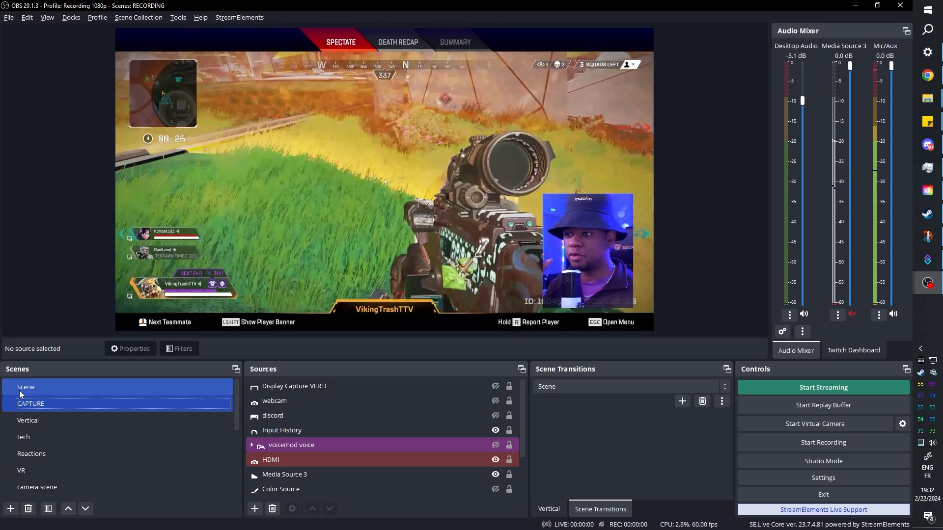
{"action": "scroll", "coordinate": [19, 390], "scroll_direction": "down", "scroll_amount": 3}
{"action": "left_click", "coordinate": [60, 484]}
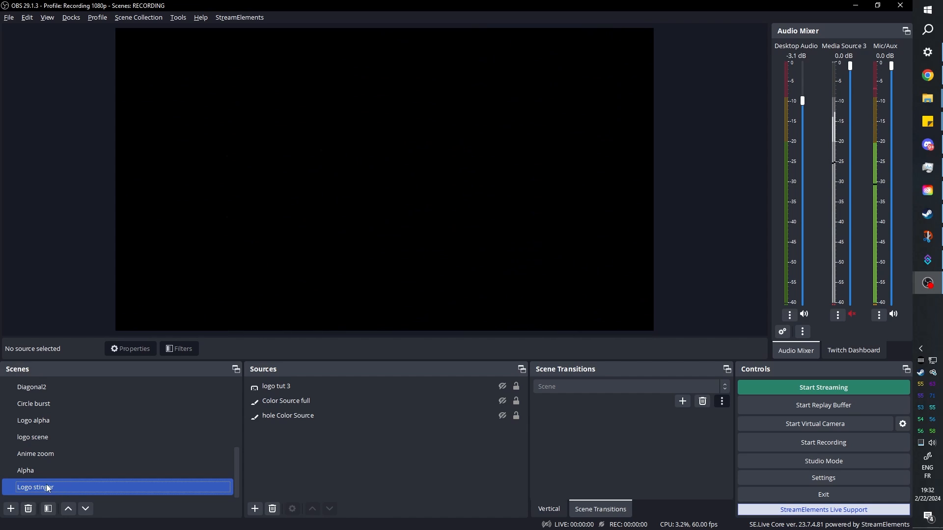
Create a new scene named "Scene Alpha"
{"action": "left_click", "coordinate": [10, 508]}
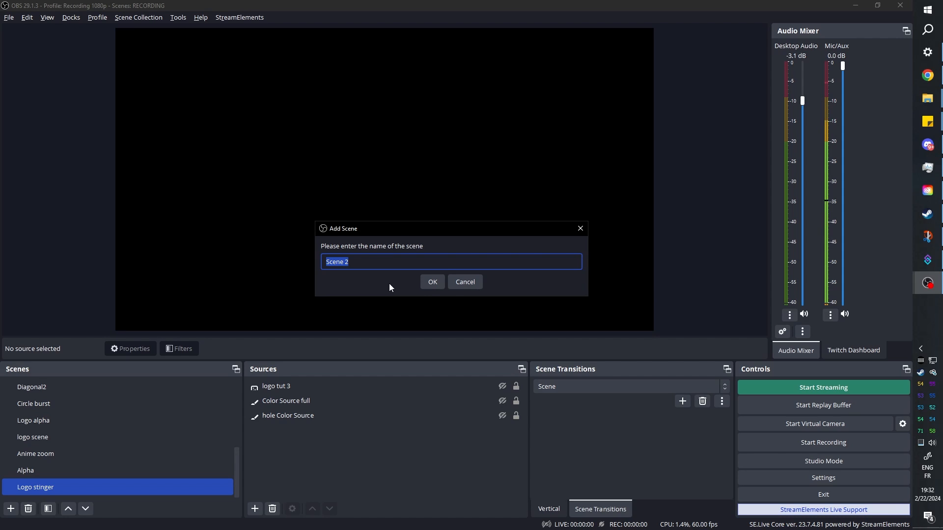
{"action": "type", "text": "Scene Alpha"}
{"action": "key", "text": "Return"}
Add an image source named "logo img" to Scene Alpha, using the <3 logo file GG4ubpEWMAAt4Yg.png
{"action": "left_click", "coordinate": [254, 509]}
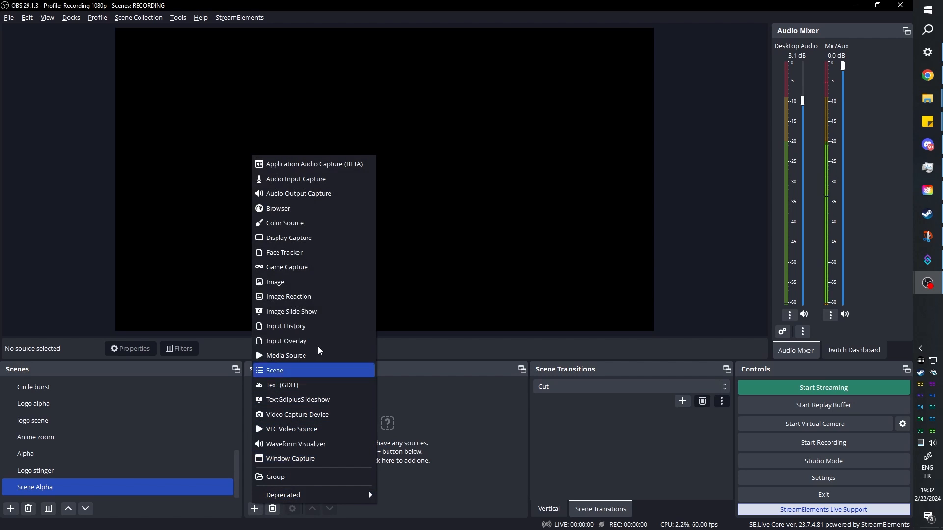
{"action": "left_click", "coordinate": [277, 282]}
{"action": "type", "text": "logo img"}
{"action": "key", "text": "Return"}
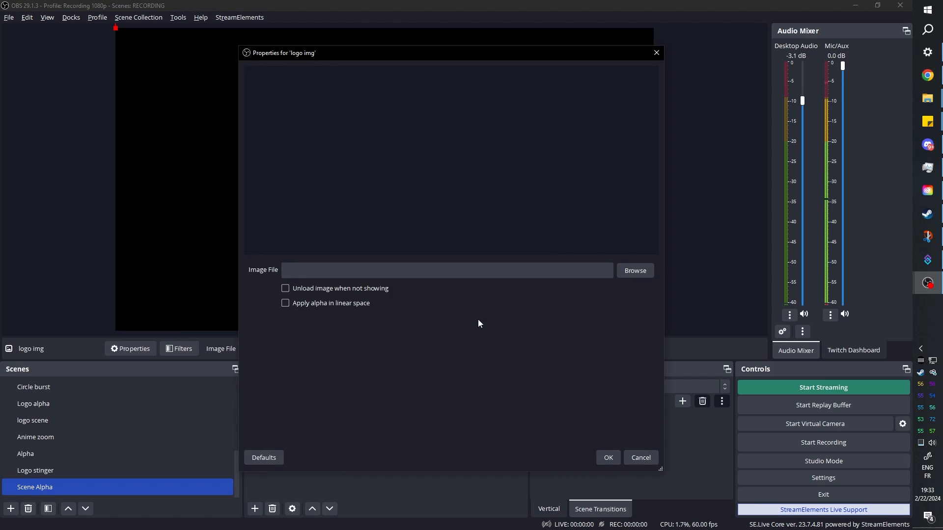
{"action": "left_click", "coordinate": [645, 273]}
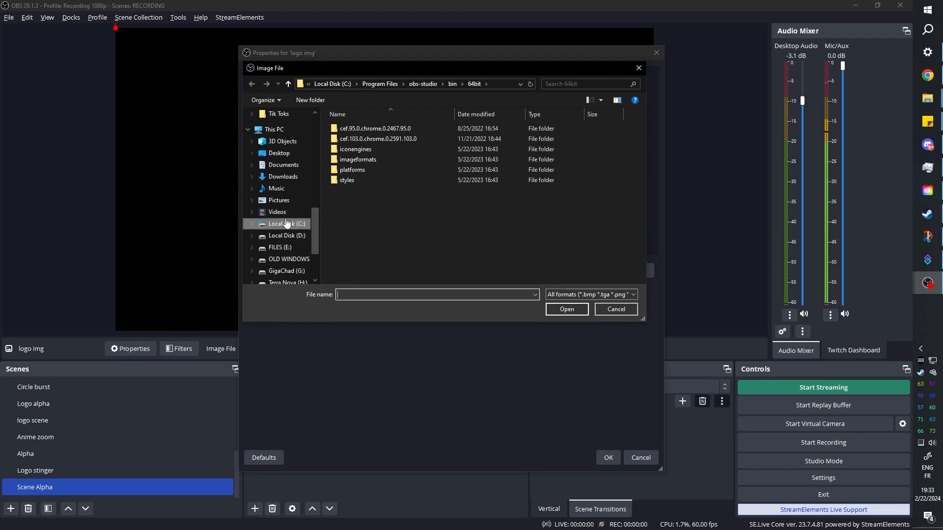
{"action": "scroll", "coordinate": [276, 225], "scroll_direction": "up", "scroll_amount": 5}
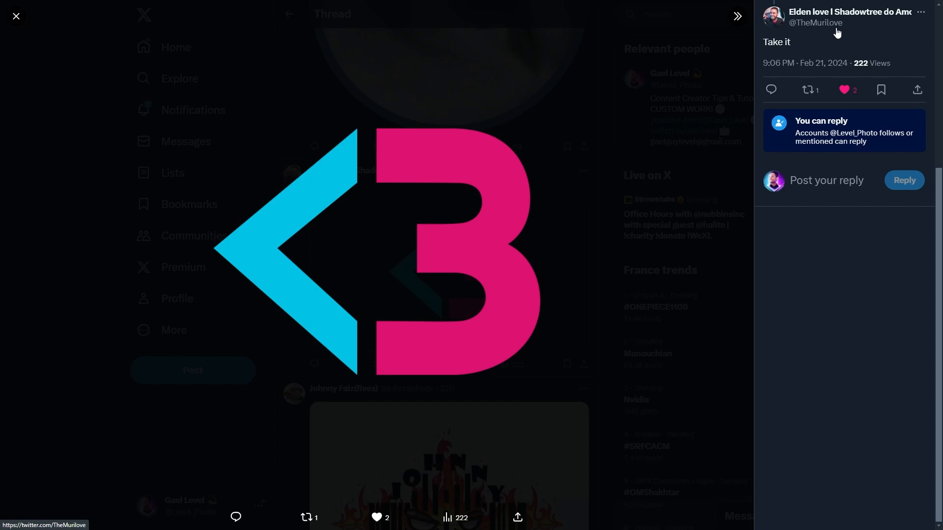
{"action": "mouse_move", "coordinate": [837, 33]}
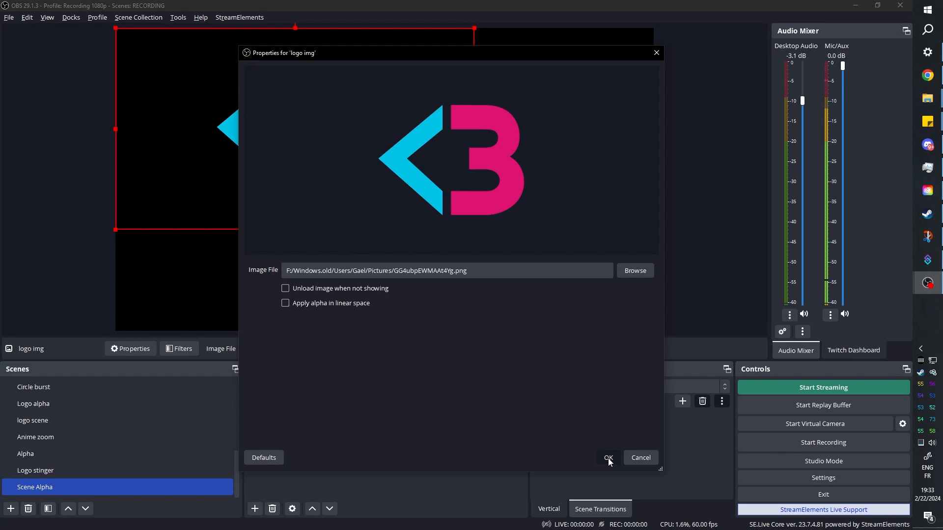
{"action": "left_click", "coordinate": [608, 399]}
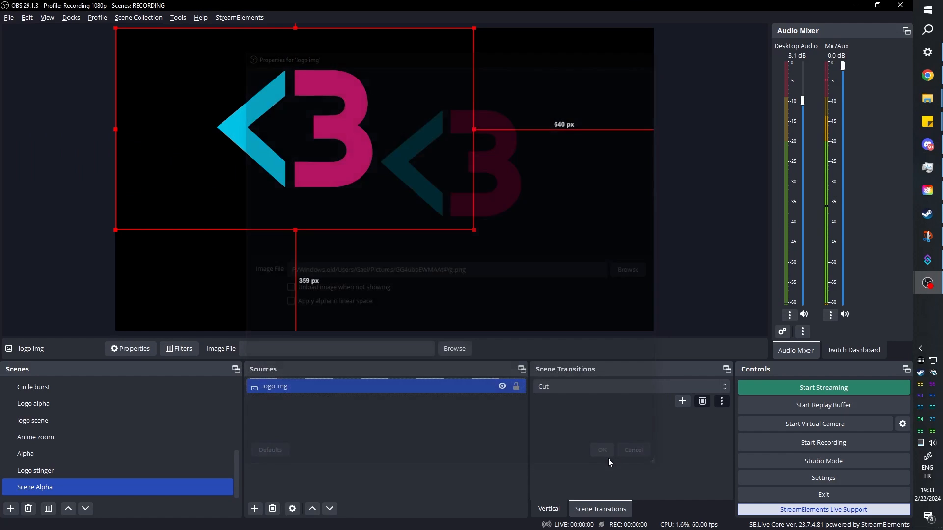
Center the logo img source on the Scene Alpha canvas
{"action": "left_click", "coordinate": [703, 179]}
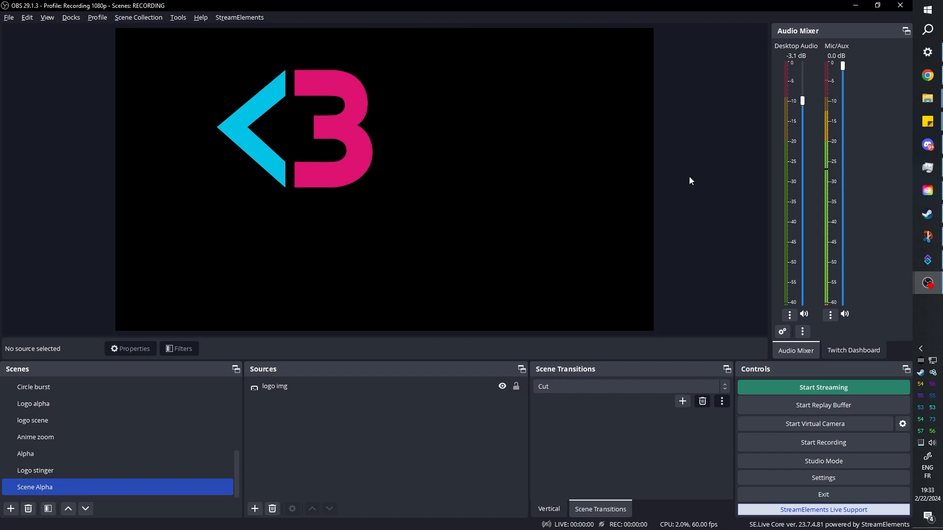
{"action": "left_click", "coordinate": [308, 386]}
{"action": "key", "text": "ctrl+d"}
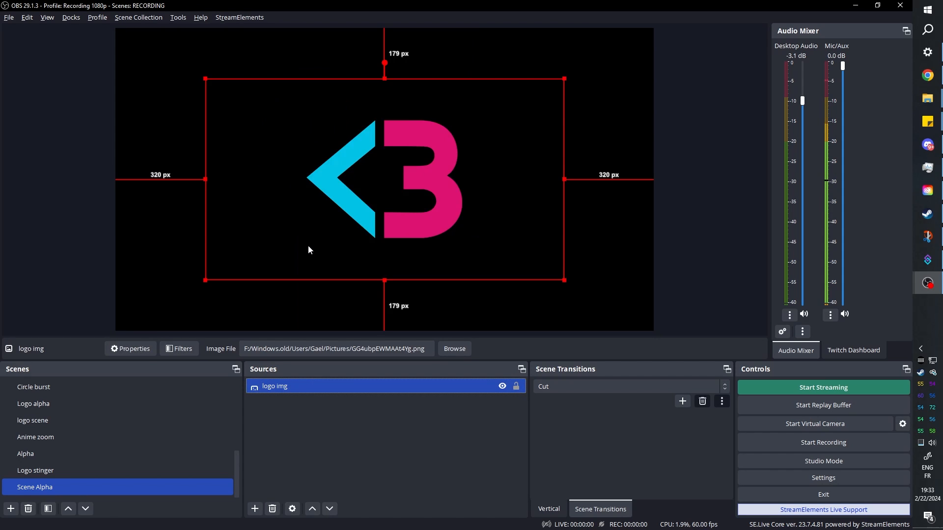
Create another scene named "Scene Logo anim"
{"action": "left_click", "coordinate": [11, 508]}
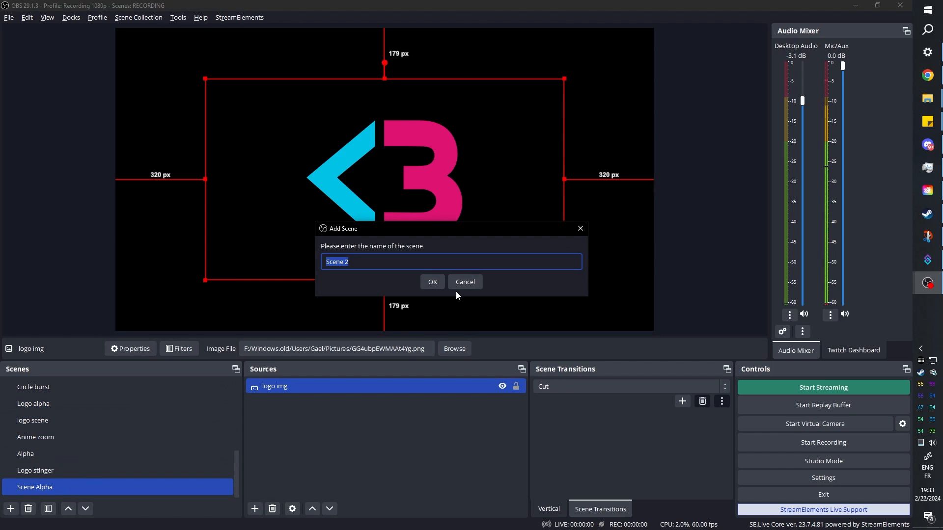
{"action": "type", "text": "Scene Logo anim"}
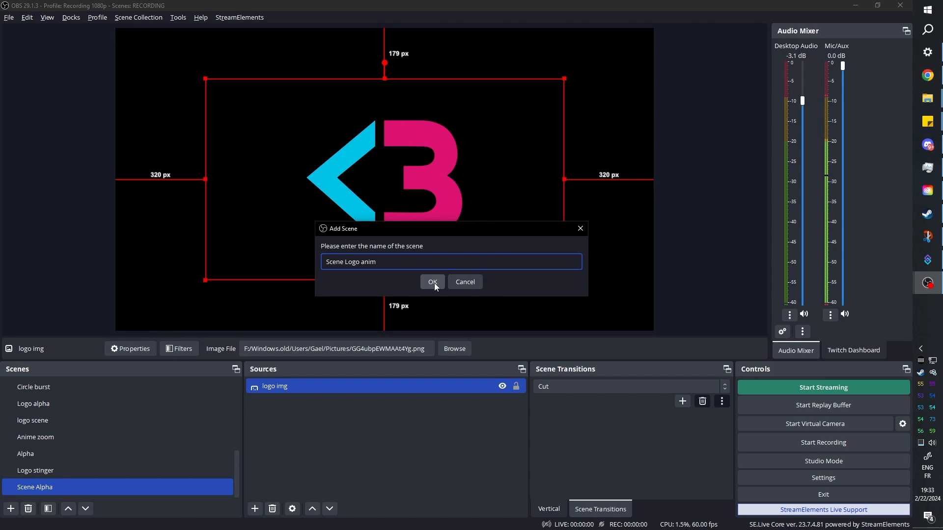
{"action": "left_click", "coordinate": [432, 282]}
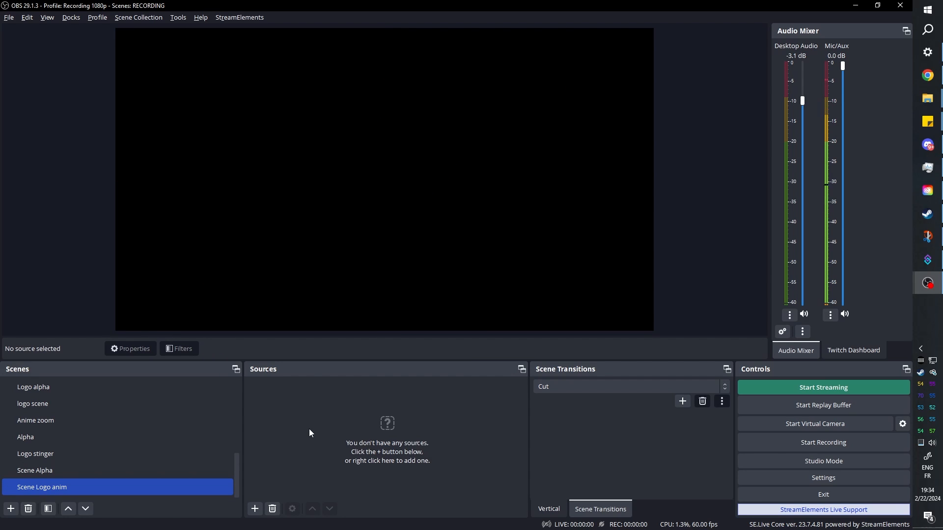
Copy logo img from Scene Alpha and paste it as a duplicate into Scene Logo anim
{"action": "left_click", "coordinate": [87, 473]}
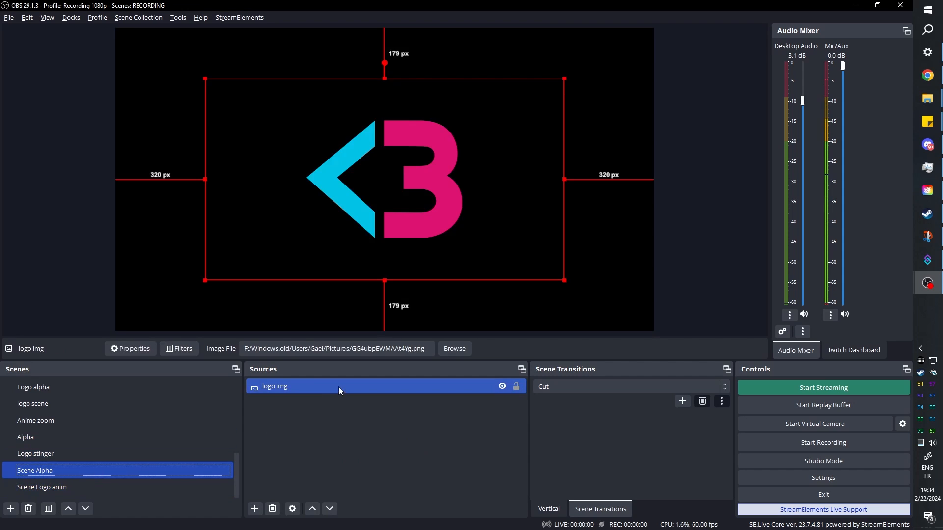
{"action": "right_click", "coordinate": [313, 388]}
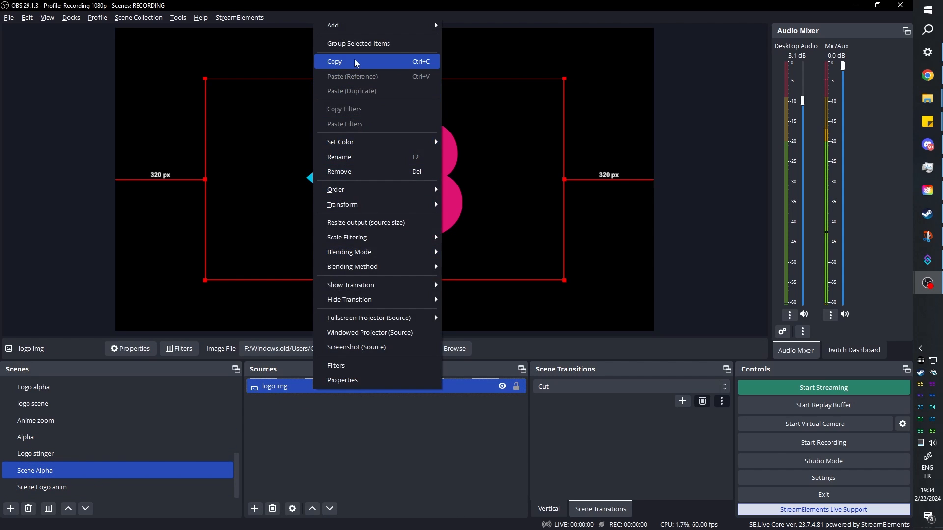
{"action": "left_click", "coordinate": [334, 61]}
{"action": "left_click", "coordinate": [42, 487]}
{"action": "right_click", "coordinate": [325, 398]}
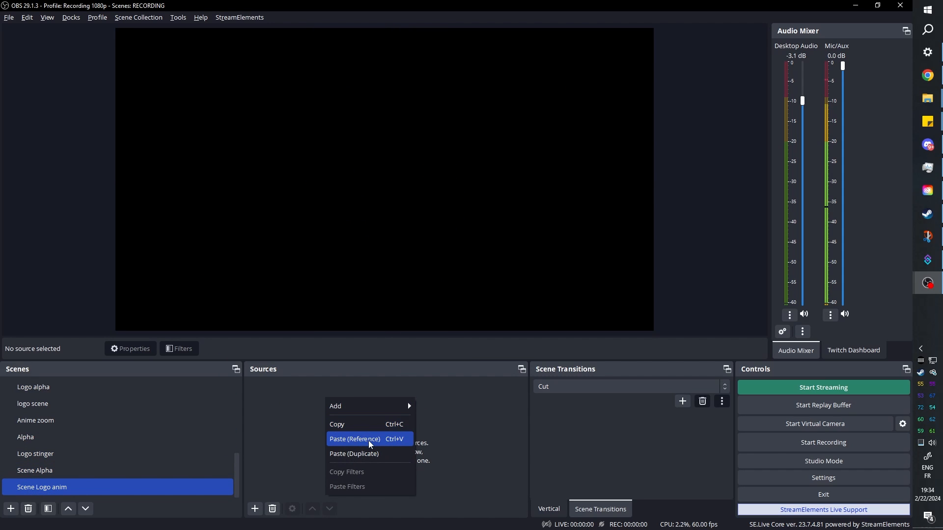
{"action": "left_click", "coordinate": [379, 456]}
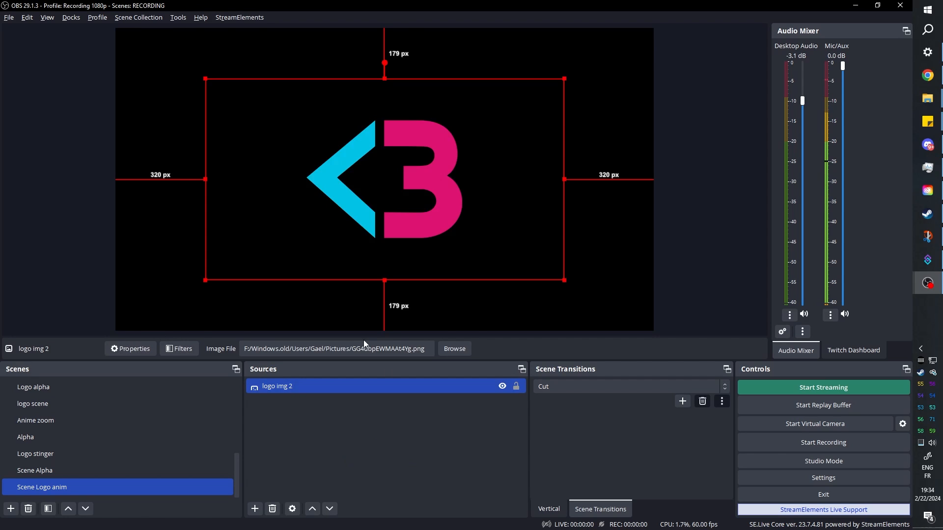
{"action": "left_click", "coordinate": [312, 405]}
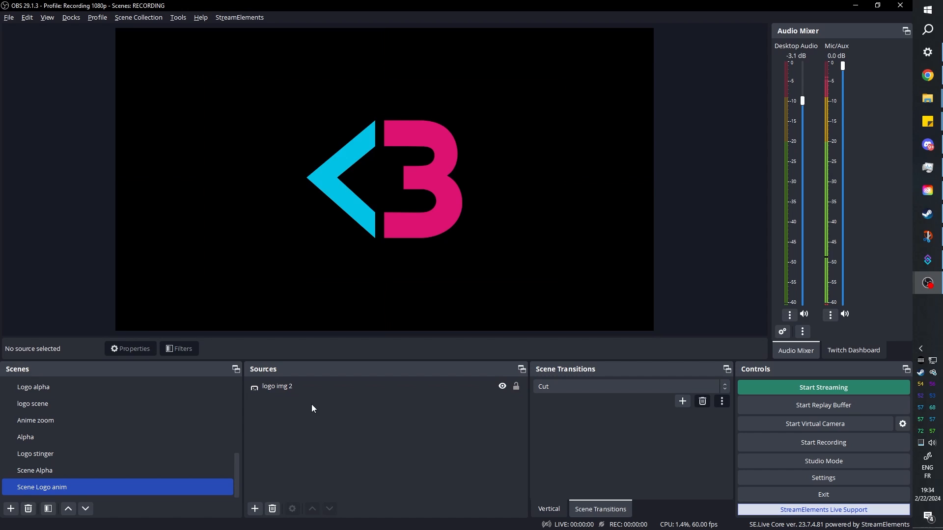
{"action": "left_click", "coordinate": [305, 391]}
{"action": "left_click", "coordinate": [307, 408]}
Add a new color source named "back full" to Scene Logo anim
{"action": "left_click", "coordinate": [254, 508]}
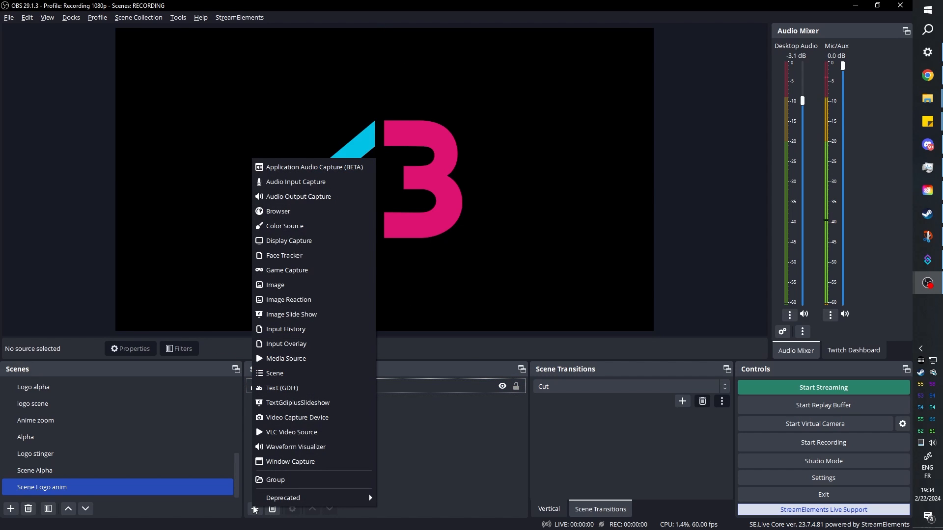
{"action": "left_click", "coordinate": [290, 226]}
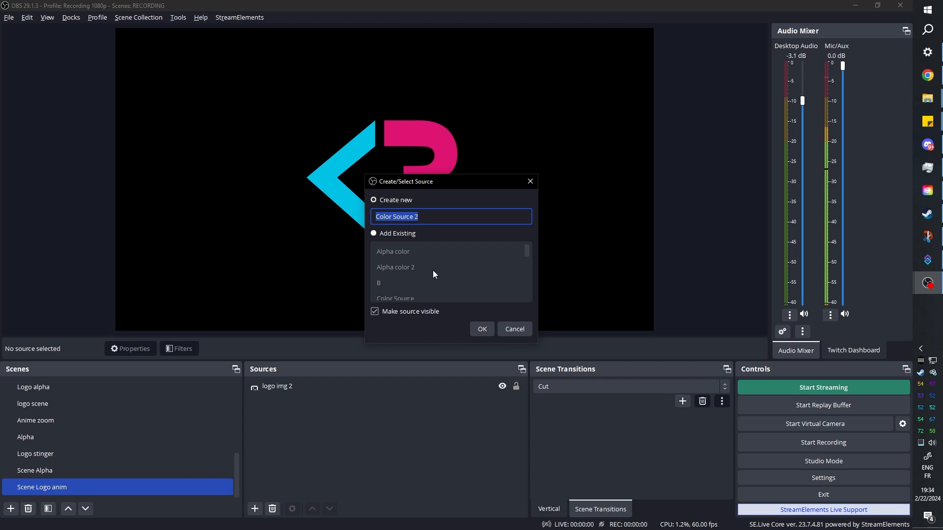
{"action": "type", "text": "back full"}
{"action": "key", "text": "Return"}
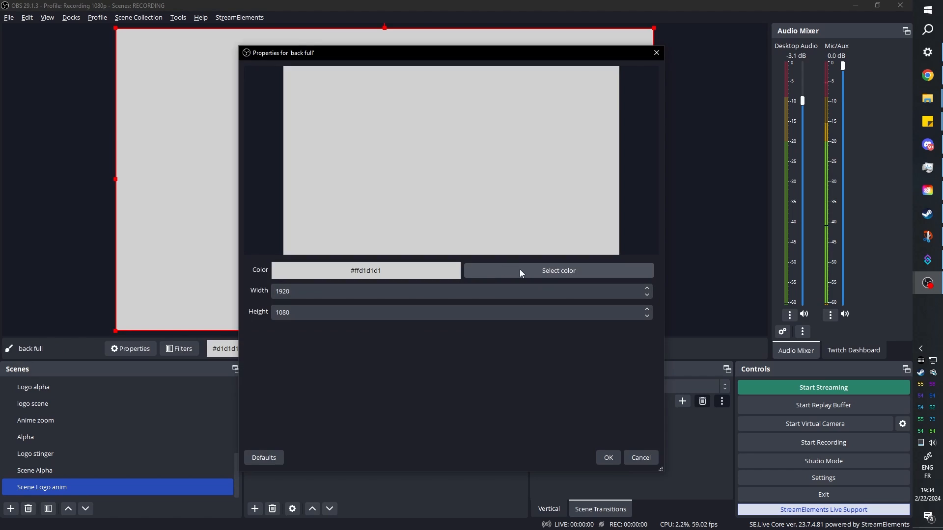
Set the back full source's color to dark purple #480242
{"action": "left_click", "coordinate": [519, 269]}
{"action": "left_click", "coordinate": [557, 224]}
{"action": "left_click_drag", "start_coordinate": [462, 175], "coordinate": [467, 143]}
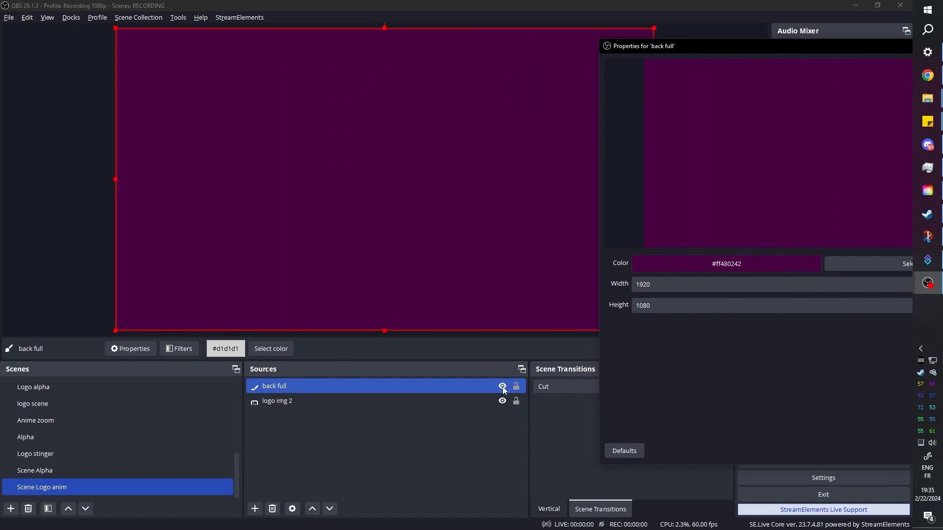
Hide back full and recolor it by sampling the logo's pink from the preview and darkening it to #4c0728
{"action": "left_click", "coordinate": [502, 387]}
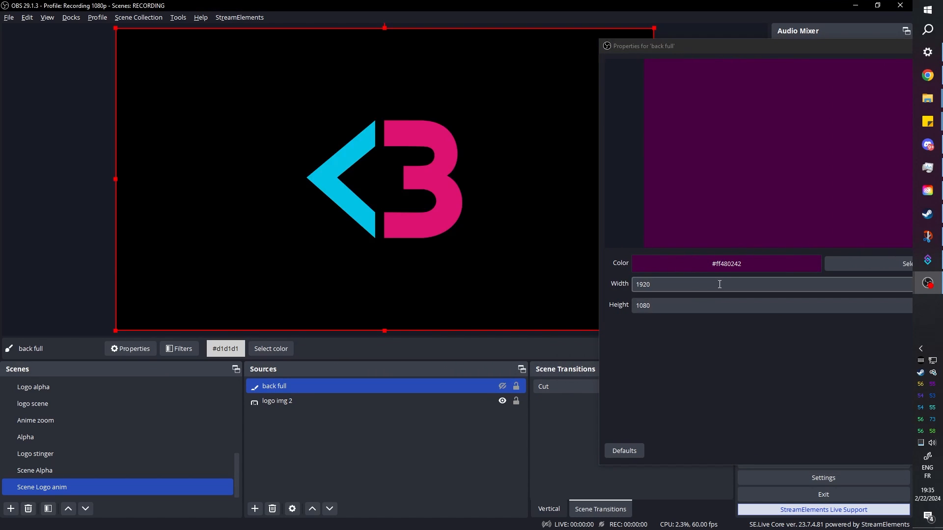
{"action": "left_click", "coordinate": [870, 268]}
{"action": "left_click", "coordinate": [719, 231]}
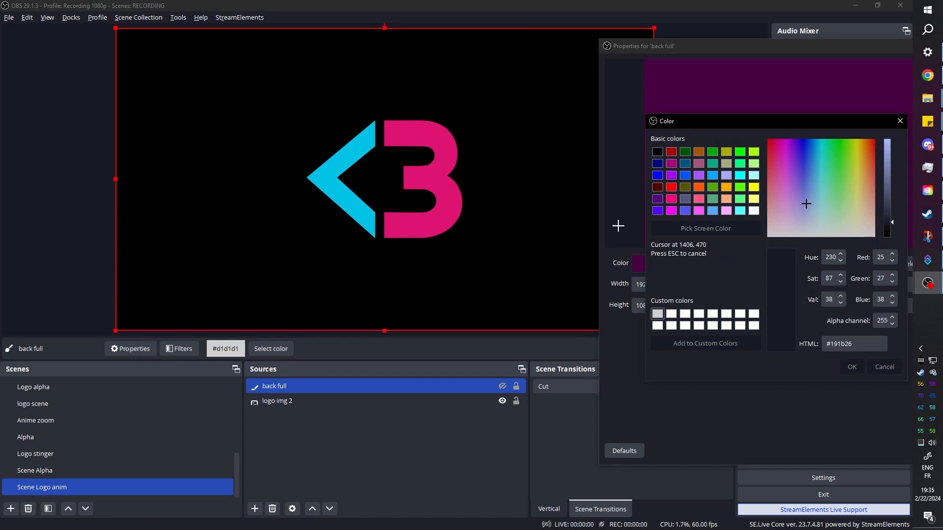
{"action": "left_click", "coordinate": [434, 181]}
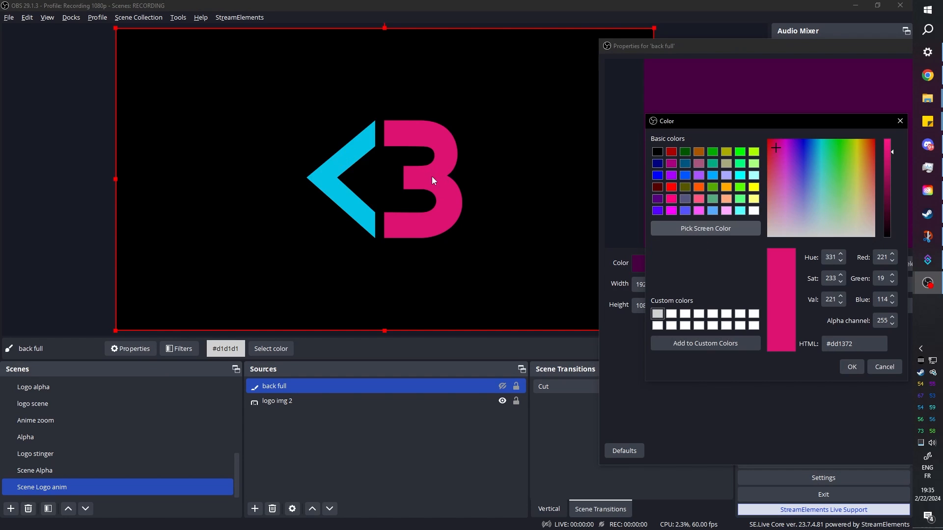
{"action": "left_click_drag", "start_coordinate": [890, 154], "coordinate": [889, 218]}
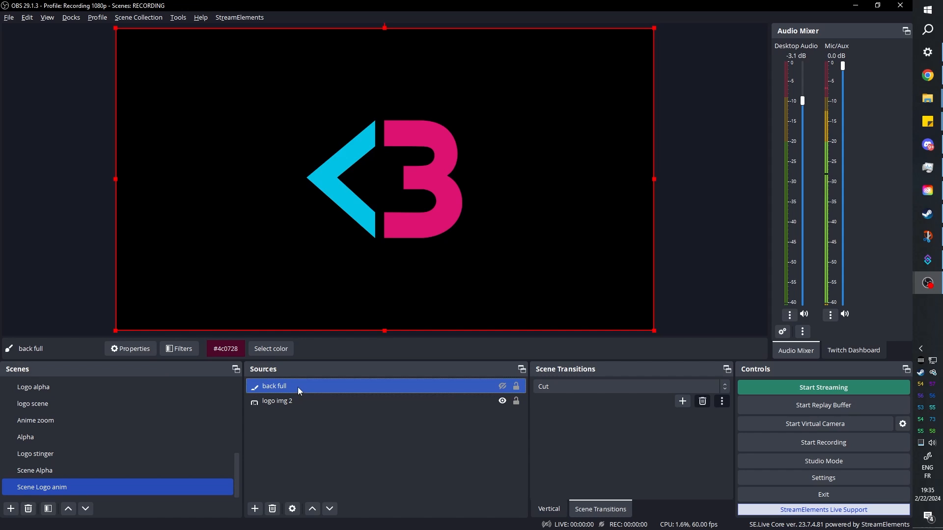
Move back full beneath logo img 2 in the source order and make it visible again
{"action": "left_click_drag", "start_coordinate": [297, 387], "coordinate": [293, 411]}
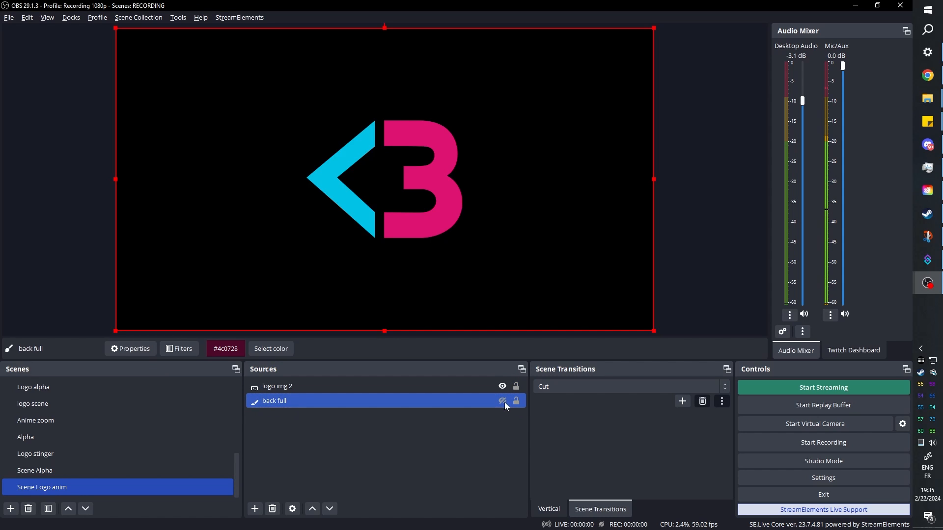
{"action": "left_click", "coordinate": [502, 401]}
Recolor the back full source to dark blue-violet #1f054c
{"action": "left_click", "coordinate": [271, 349]}
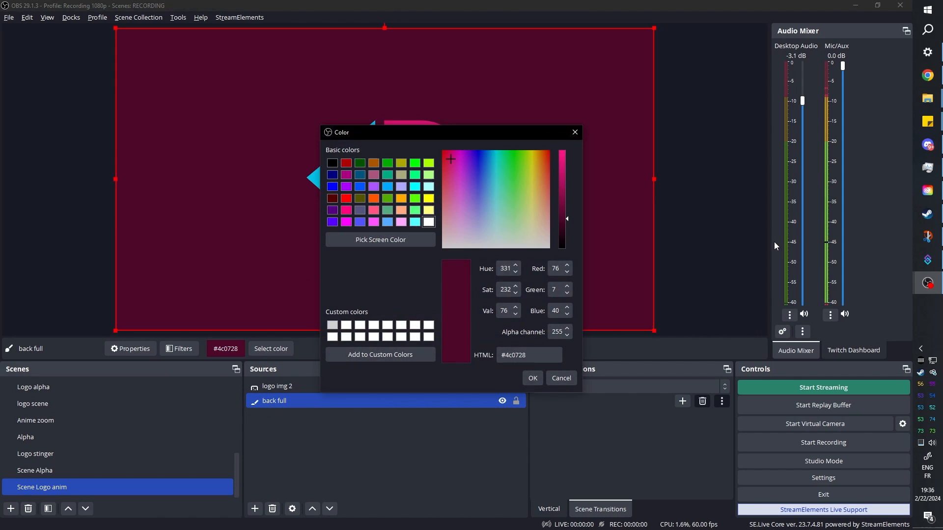
{"action": "left_click_drag", "start_coordinate": [448, 156], "coordinate": [472, 156]}
{"action": "left_click", "coordinate": [531, 378]}
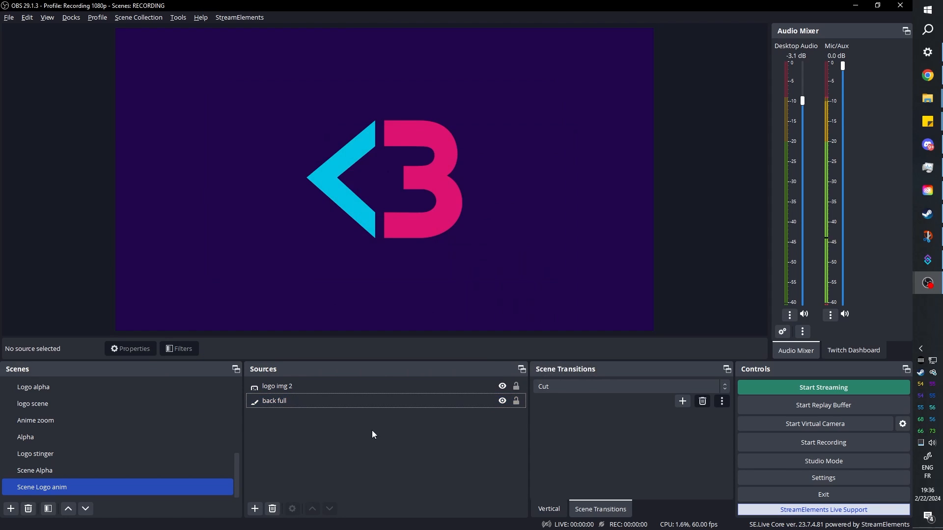
Duplicate the back full source as "back hole" and place the copy beneath back full in the source order
{"action": "right_click", "coordinate": [288, 401]}
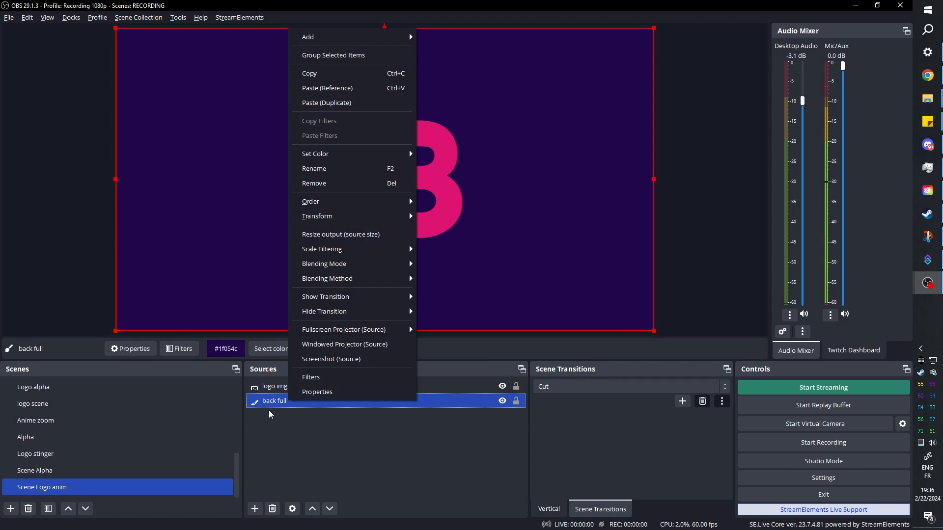
{"action": "left_click", "coordinate": [351, 74]}
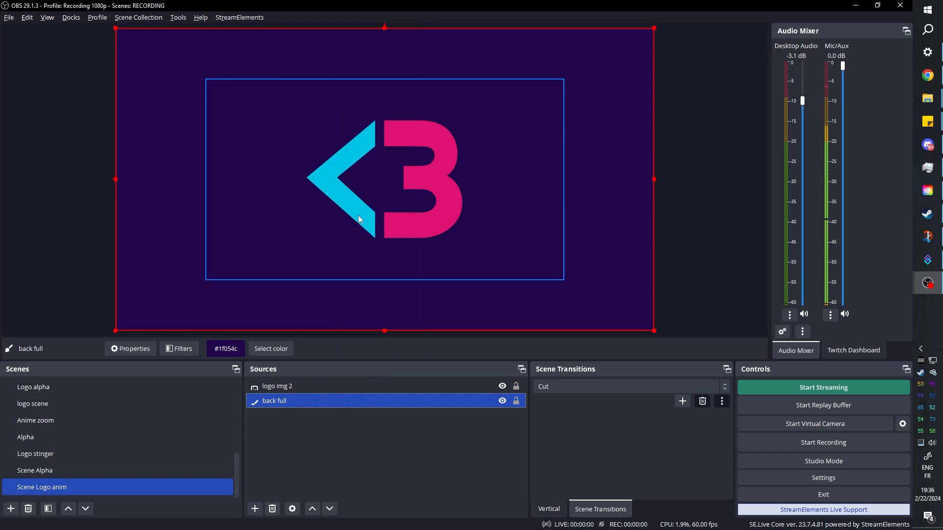
{"action": "right_click", "coordinate": [296, 420]}
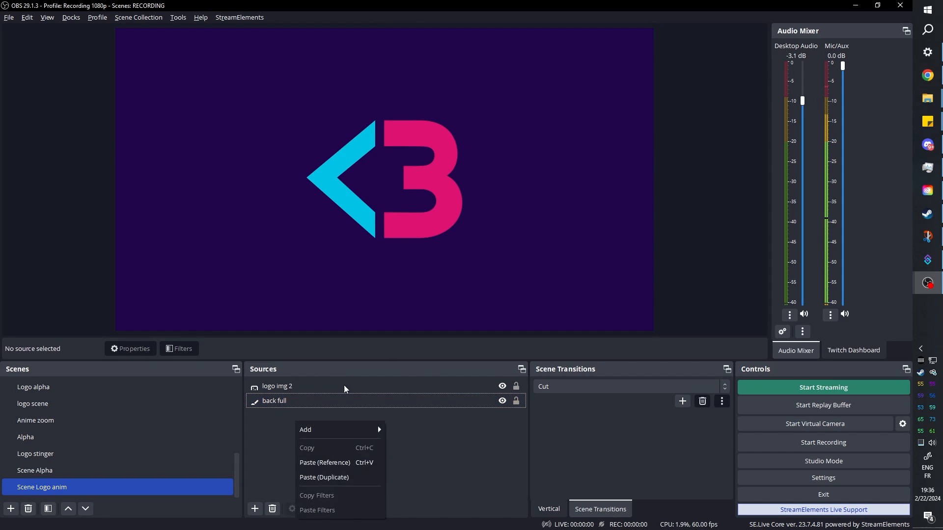
{"action": "left_click", "coordinate": [355, 478]}
{"action": "left_click", "coordinate": [276, 388]}
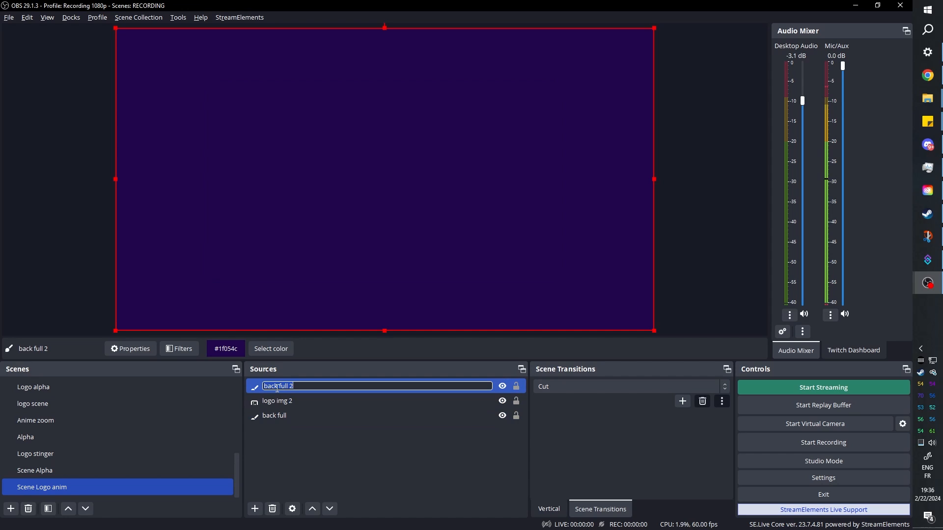
{"action": "type", "text": "backhole"}
{"action": "key", "text": "Return"}
{"action": "left_click_drag", "start_coordinate": [303, 387], "coordinate": [259, 453]}
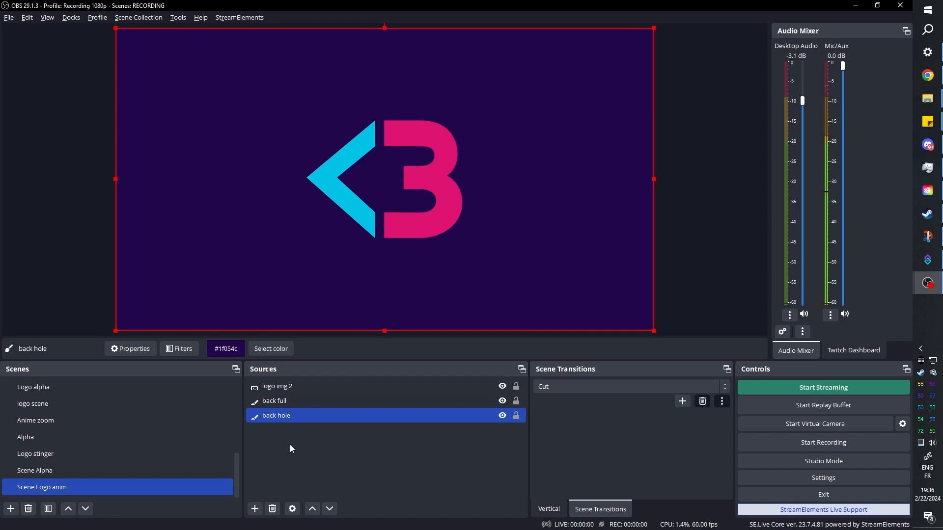
Hide logo img 2 and back full so that only back hole stays visible
{"action": "left_click", "coordinate": [444, 387], "text": "ctrl"}
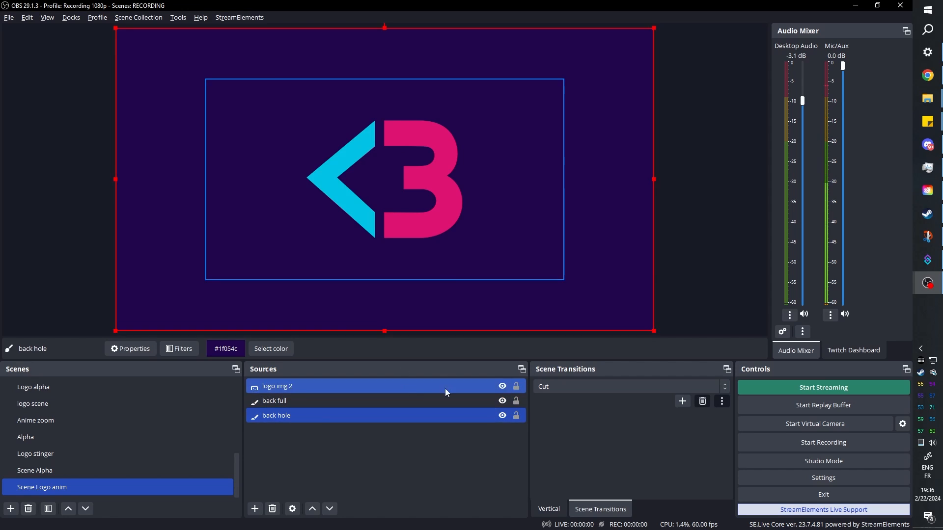
{"action": "left_click", "coordinate": [502, 387]}
{"action": "left_click", "coordinate": [320, 419]}
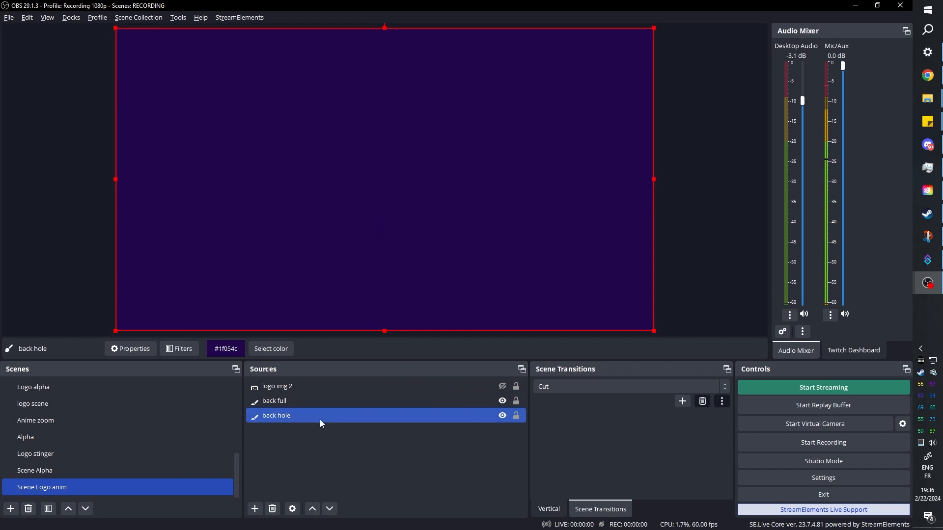
{"action": "right_click", "coordinate": [286, 420]}
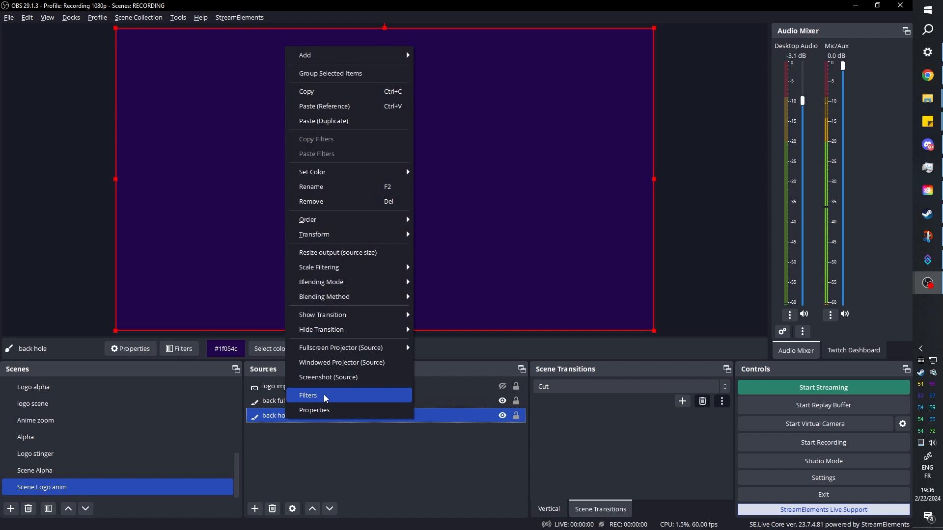
{"action": "left_click", "coordinate": [325, 397]}
{"action": "left_click", "coordinate": [502, 401]}
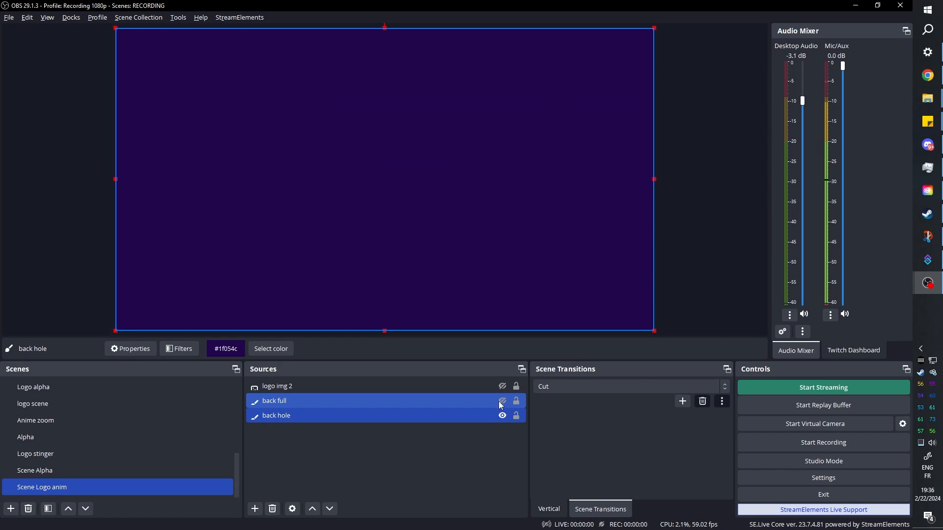
Add a User-defined shader filter to the back hole source, keeping the default filter name
{"action": "left_click", "coordinate": [290, 417]}
{"action": "right_click", "coordinate": [289, 415]}
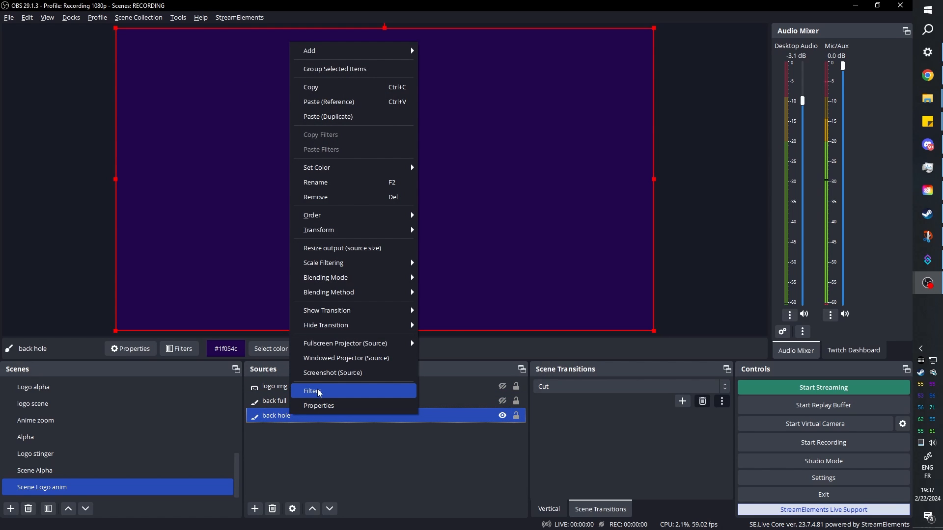
{"action": "left_click", "coordinate": [319, 390]}
{"action": "left_click", "coordinate": [254, 431]}
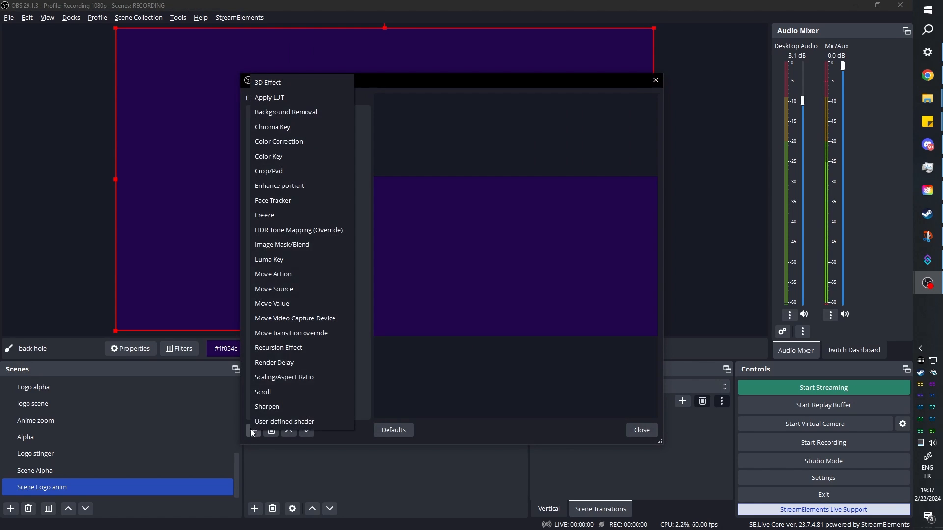
{"action": "left_click", "coordinate": [322, 419]}
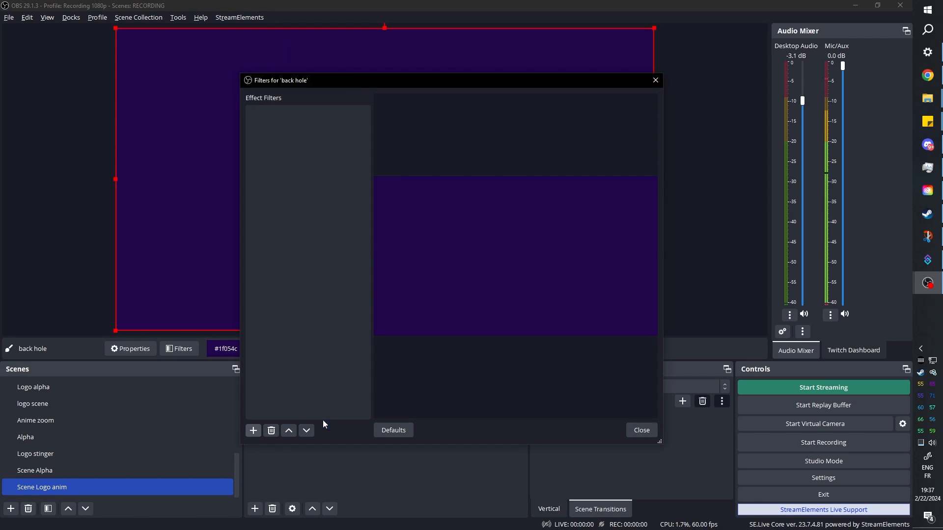
{"action": "left_click", "coordinate": [425, 278]}
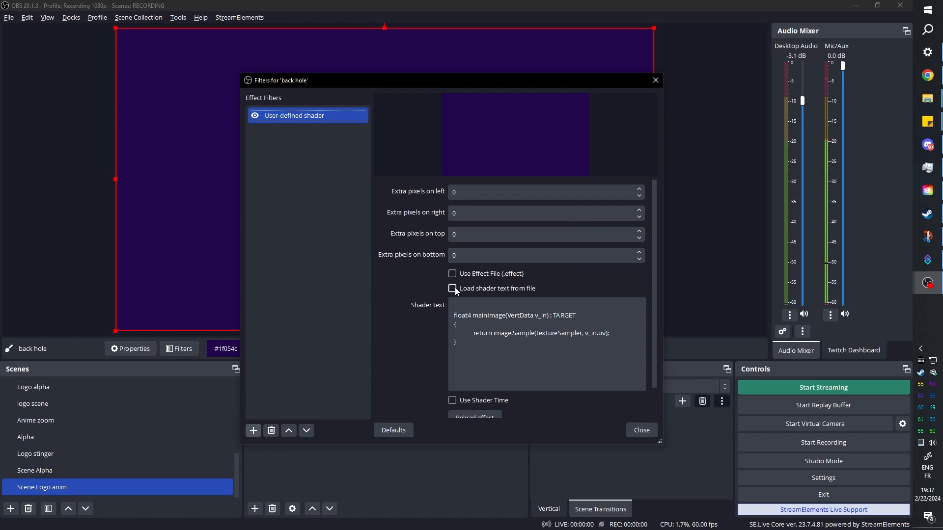
Make the shader filter load its text from the example file dynamic-mask.shader
{"action": "left_click", "coordinate": [453, 288]}
{"action": "left_click", "coordinate": [645, 305]}
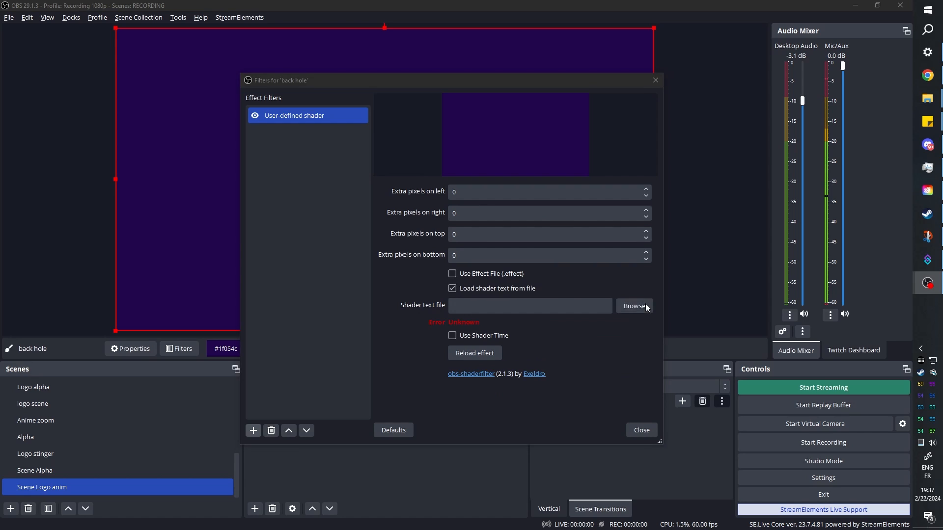
{"action": "left_click", "coordinate": [415, 207]}
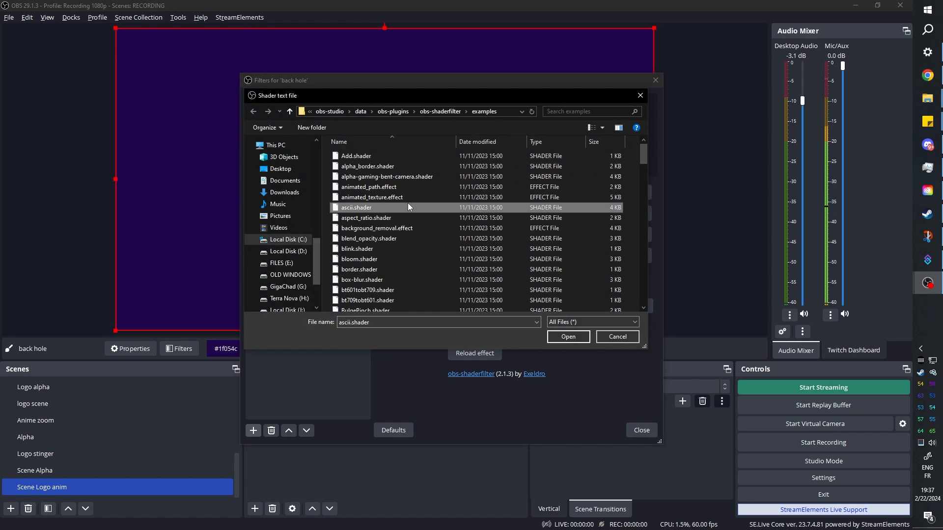
{"action": "scroll", "coordinate": [408, 202], "scroll_direction": "down", "scroll_amount": 8}
{"action": "left_click", "coordinate": [407, 225]}
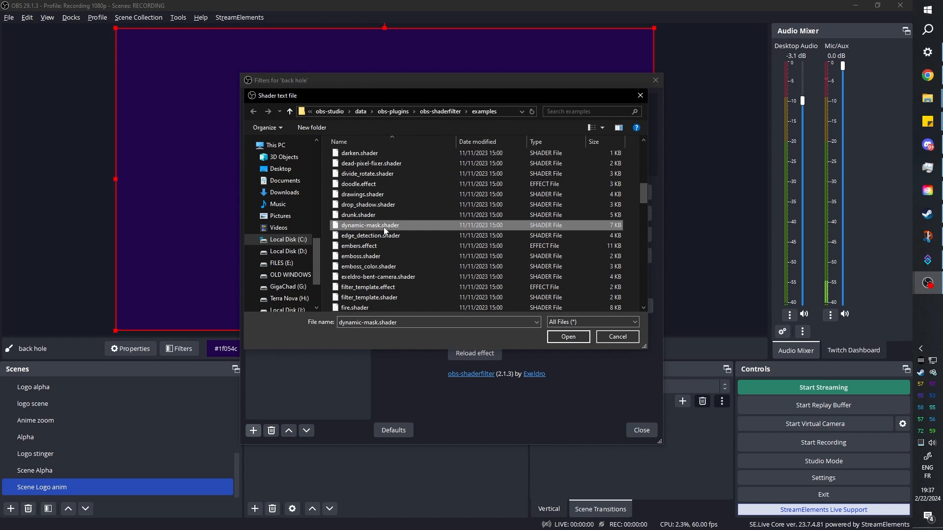
{"action": "left_click", "coordinate": [569, 337]}
Choose the logo as the shader's Input Source and set the Alpha Channel's Alpha Input Value to -7.99 to cut out the logo shape
{"action": "scroll", "coordinate": [394, 293], "scroll_direction": "down", "scroll_amount": 3}
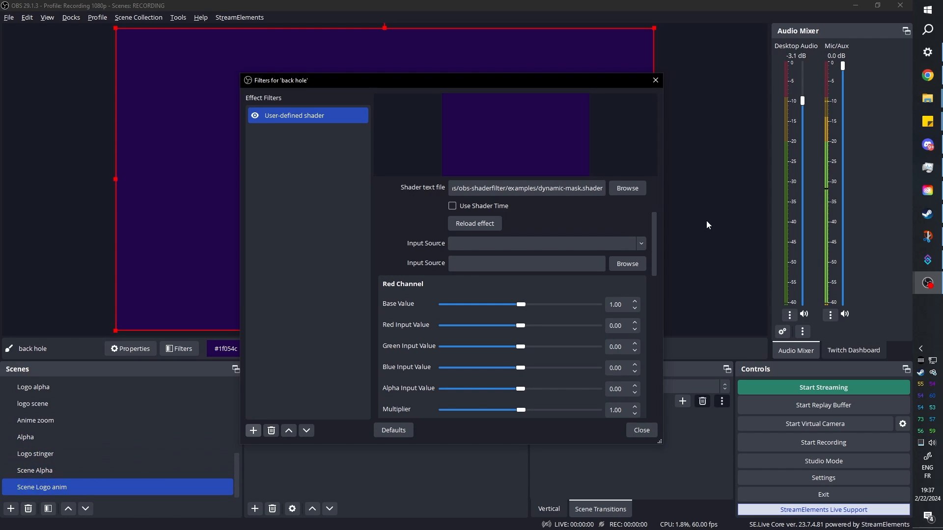
{"action": "left_click", "coordinate": [491, 243]}
{"action": "left_click", "coordinate": [475, 315]}
{"action": "scroll", "coordinate": [382, 327], "scroll_direction": "down", "scroll_amount": 10}
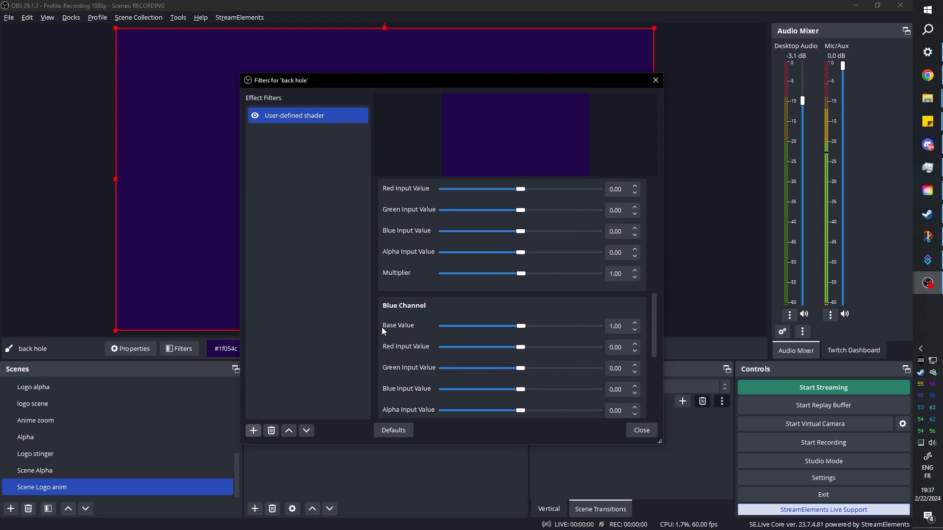
{"action": "scroll", "coordinate": [384, 330], "scroll_direction": "down", "scroll_amount": 3}
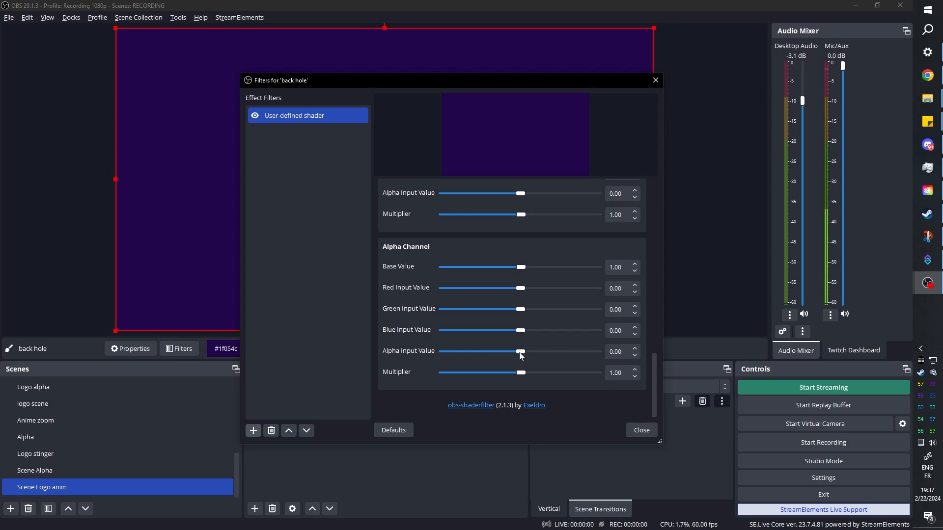
{"action": "left_click_drag", "start_coordinate": [522, 357], "coordinate": [514, 357]}
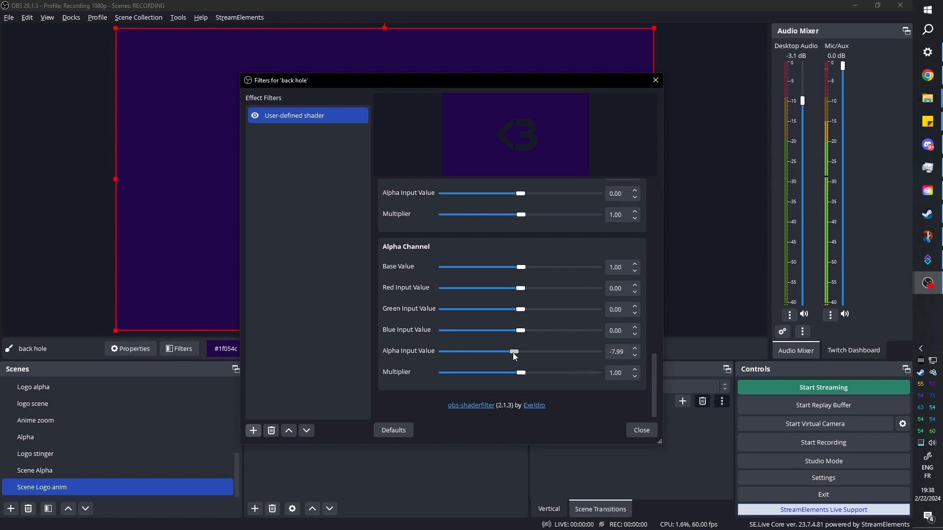
{"action": "left_click", "coordinate": [639, 431]}
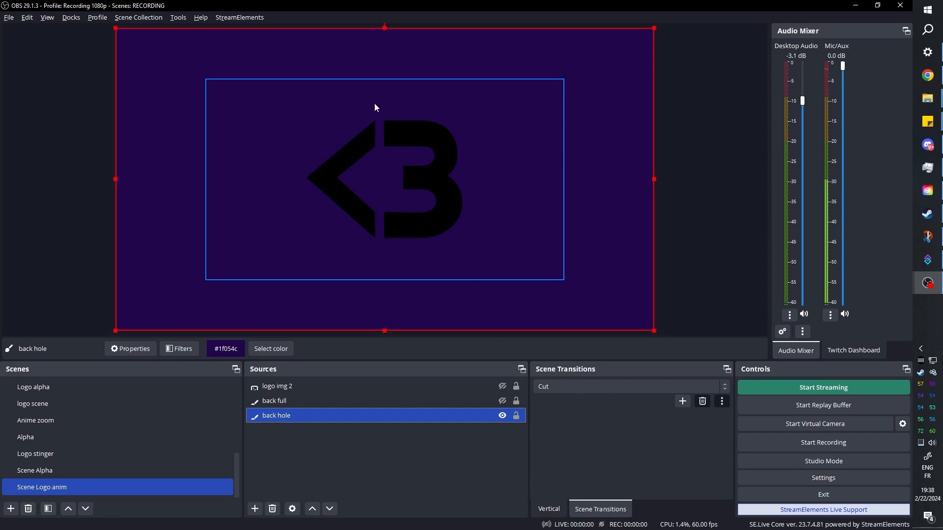
Make back full and logo img 2 visible again together with back hole
{"action": "left_click", "coordinate": [381, 432]}
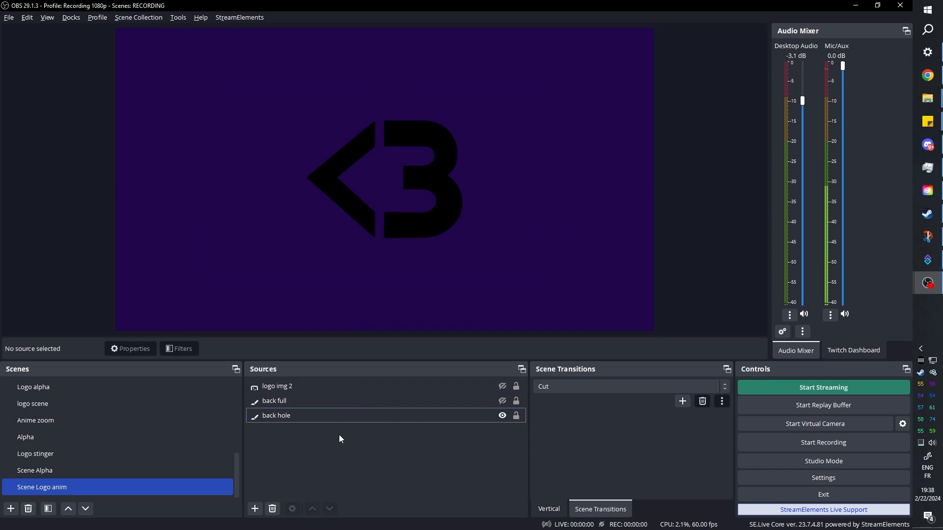
{"action": "left_click", "coordinate": [503, 415]}
{"action": "left_click", "coordinate": [503, 401]}
{"action": "left_click", "coordinate": [503, 387]}
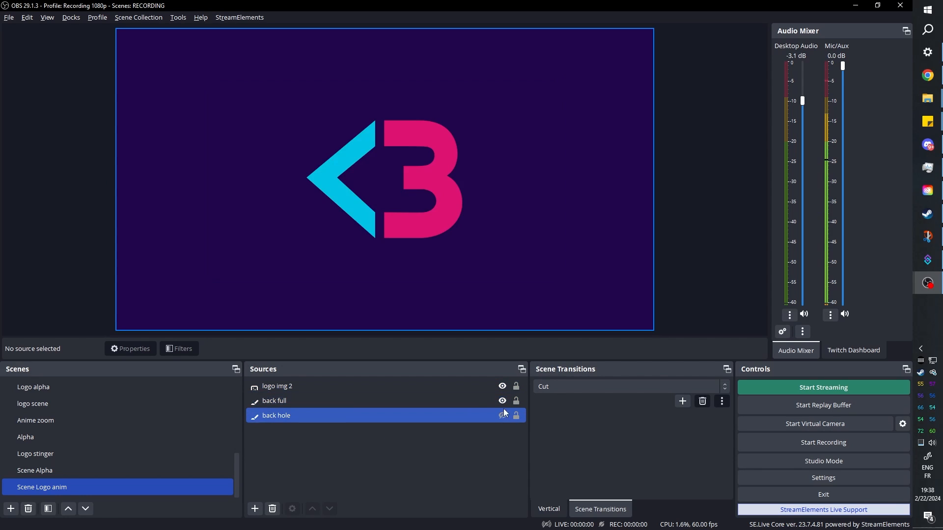
{"action": "left_click", "coordinate": [502, 415]}
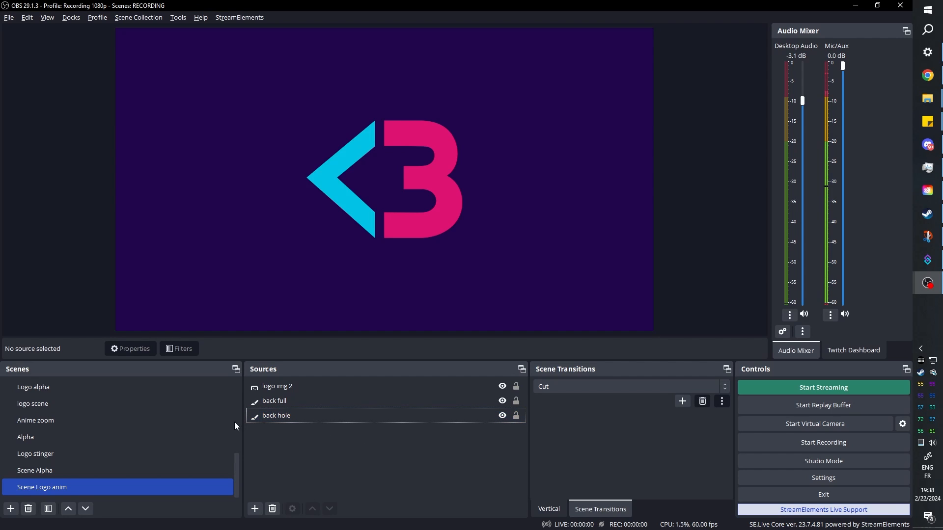
Add a Move Source filter named "logo1" to Scene Logo anim
{"action": "right_click", "coordinate": [52, 487]}
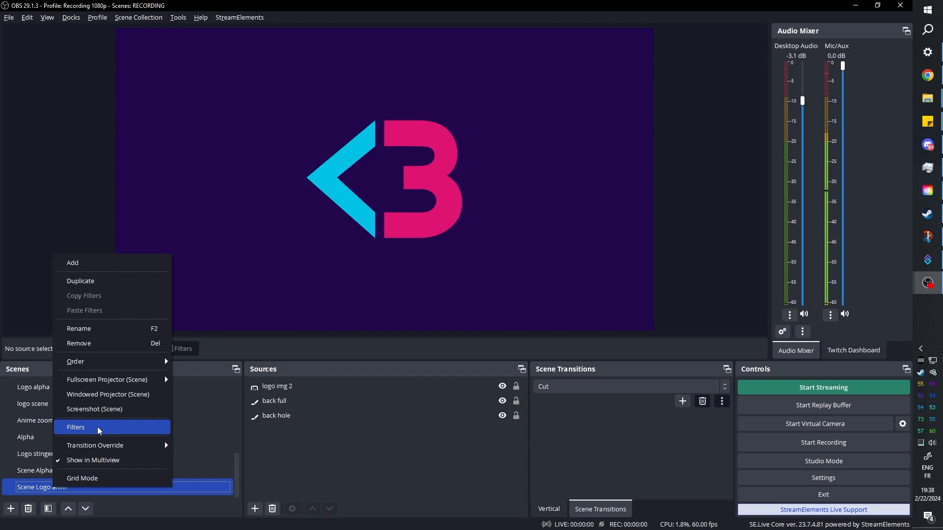
{"action": "left_click", "coordinate": [99, 431]}
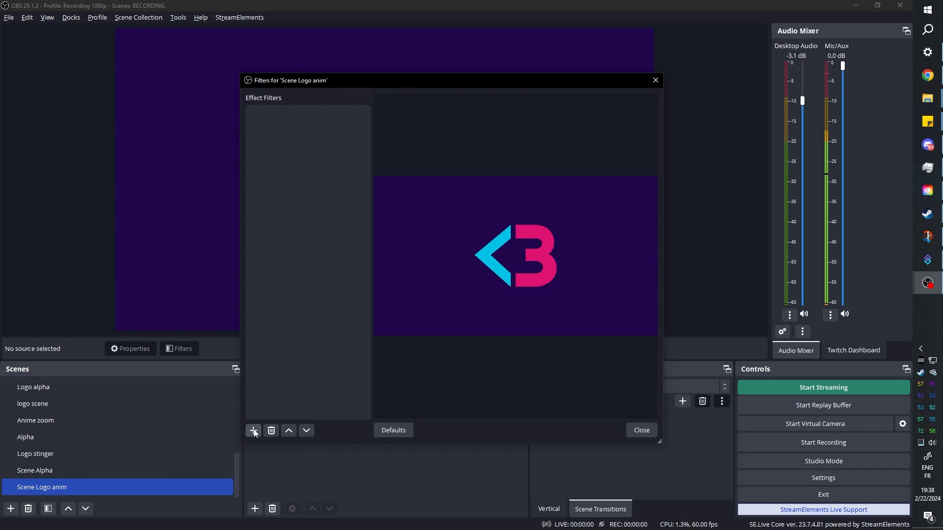
{"action": "left_click", "coordinate": [254, 431]}
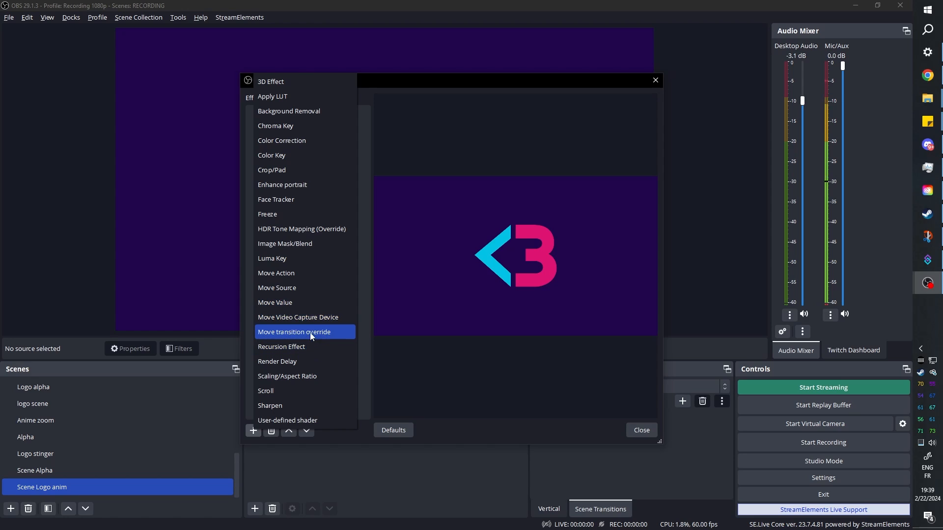
{"action": "left_click", "coordinate": [308, 289]}
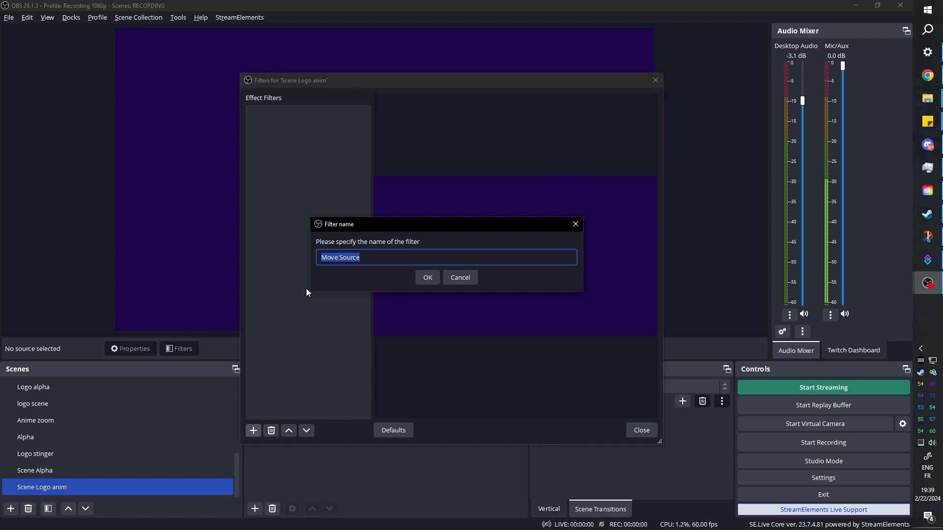
{"action": "type", "text": "logo1"}
{"action": "key", "text": "Return"}
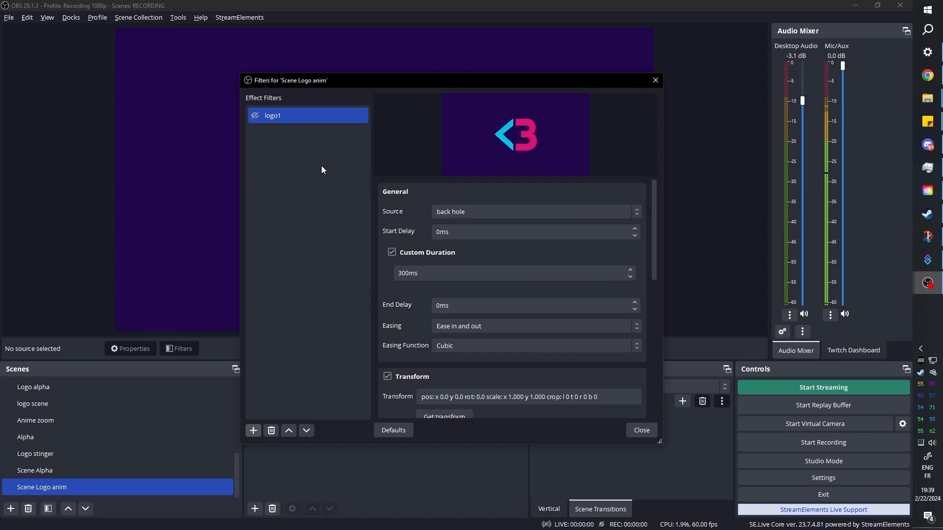
Duplicate the logo1 filter and name the copy "logo2"
{"action": "right_click", "coordinate": [291, 121]}
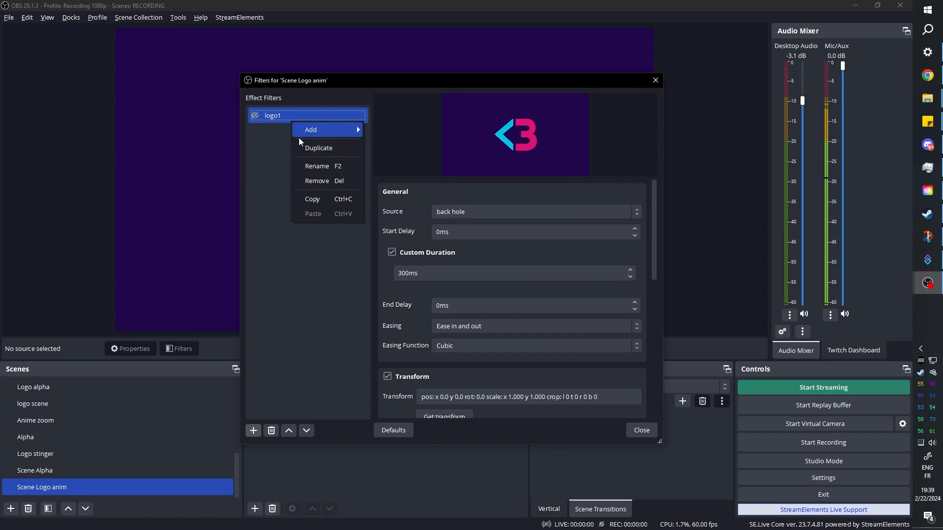
{"action": "left_click", "coordinate": [302, 146]}
{"action": "key", "text": "End"}
{"action": "key", "text": "BackSpace"}
{"action": "key", "text": "BackSpace"}
{"action": "key", "text": "BackSpace"}
{"action": "type", "text": "2"}
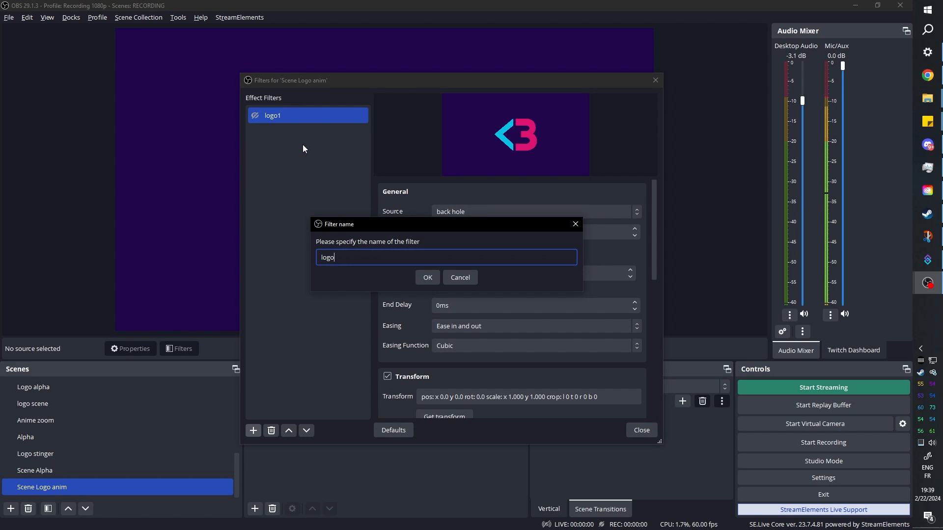
{"action": "key", "text": "Return"}
Duplicate the logo2 filter and name the copy "logo3"
{"action": "right_click", "coordinate": [306, 138]}
{"action": "left_click", "coordinate": [315, 165]}
{"action": "key", "text": "End"}
{"action": "key", "text": "BackSpace"}
{"action": "key", "text": "BackSpace"}
{"action": "key", "text": "BackSpace"}
{"action": "type", "text": "3"}
{"action": "key", "text": "Return"}
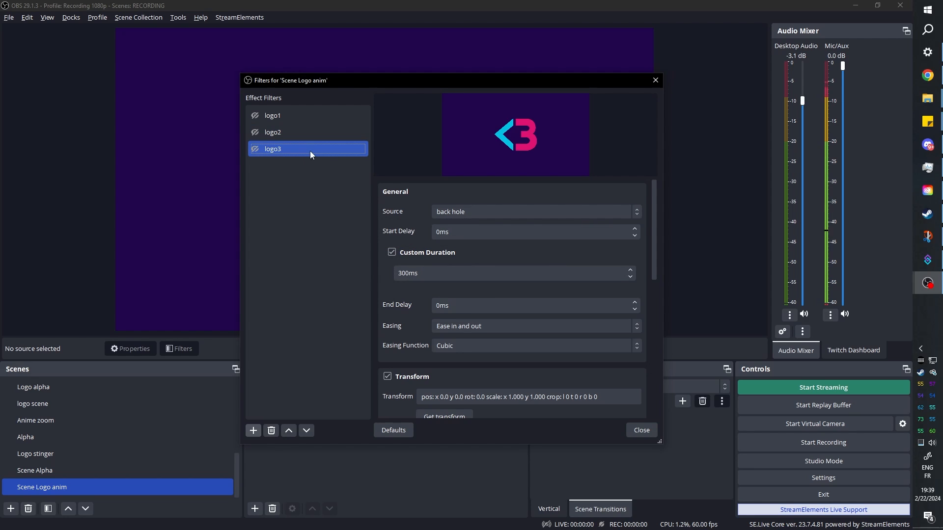
Duplicate the logo3 filter and name the copy "color1"
{"action": "right_click", "coordinate": [311, 149]}
{"action": "left_click", "coordinate": [325, 178]}
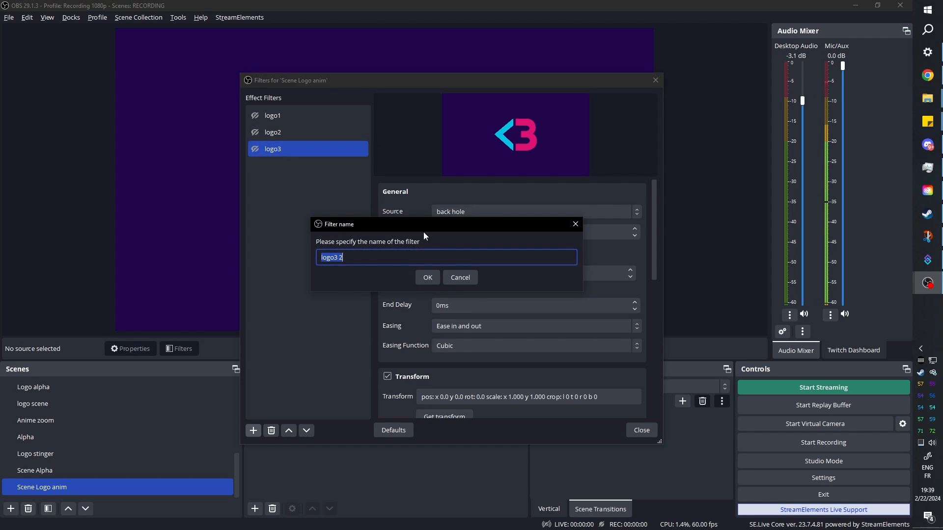
{"action": "type", "text": "color1"}
{"action": "key", "text": "Return"}
Duplicate the color1 filter and name the copy "color2"
{"action": "right_click", "coordinate": [310, 167]}
{"action": "left_click", "coordinate": [314, 200]}
{"action": "type", "text": "color2"}
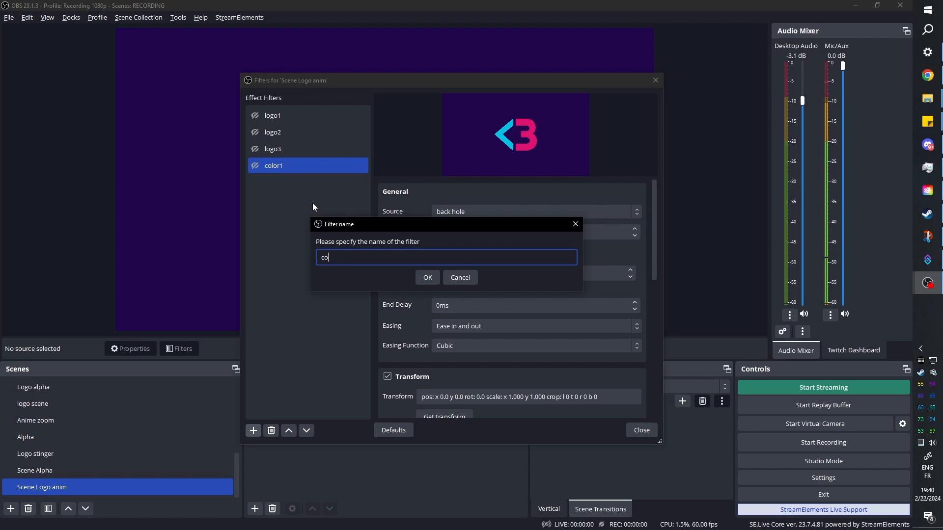
{"action": "key", "text": "Return"}
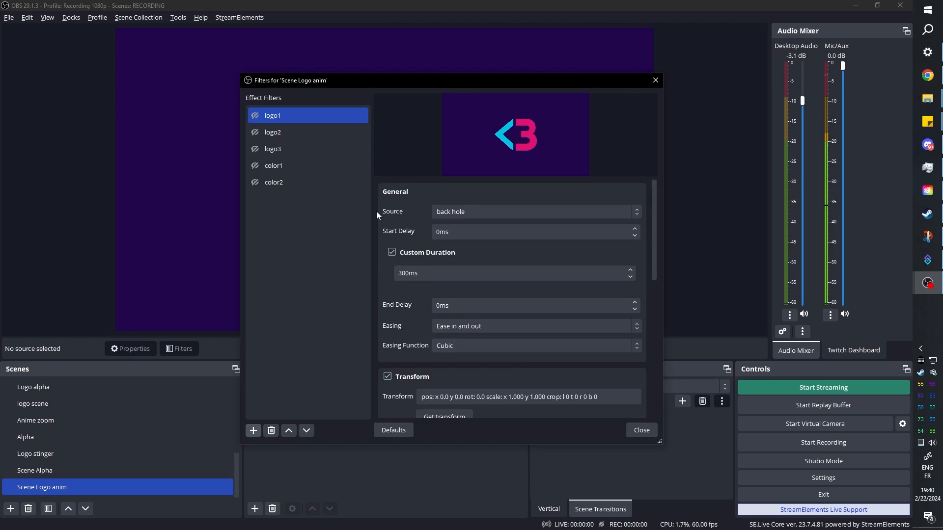
Examine the duration, easing, transform, visibility and order settings of the logo1 filter
{"action": "scroll", "coordinate": [434, 253], "scroll_direction": "down", "scroll_amount": 1}
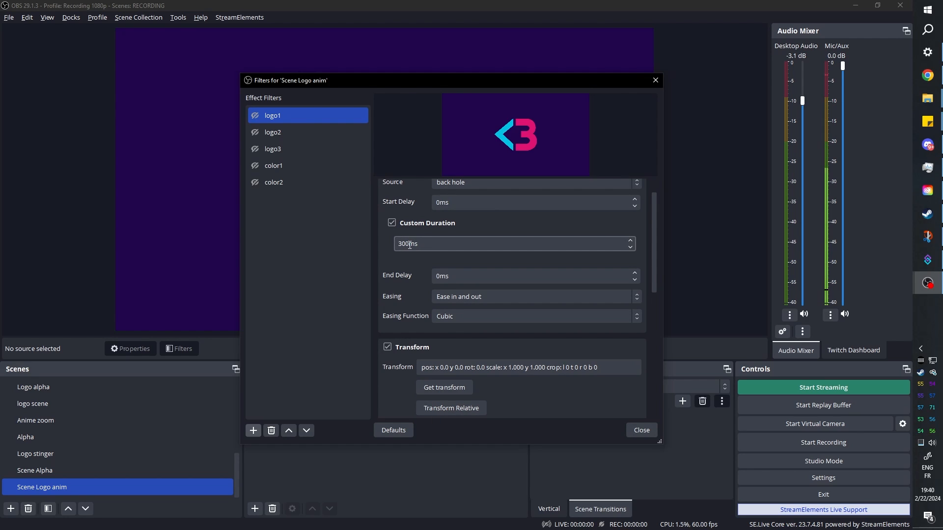
{"action": "scroll", "coordinate": [413, 240], "scroll_direction": "down", "scroll_amount": 5}
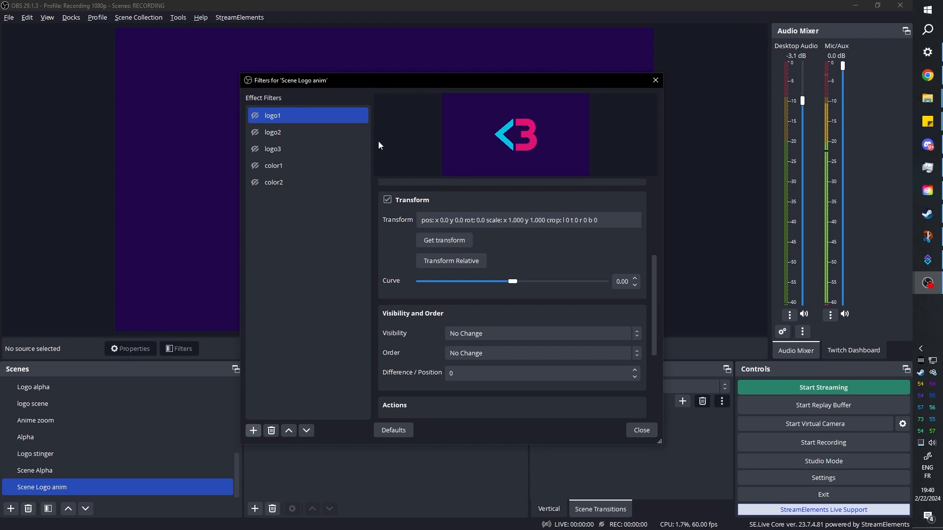
{"action": "left_click", "coordinate": [298, 185], "text": "ctrl"}
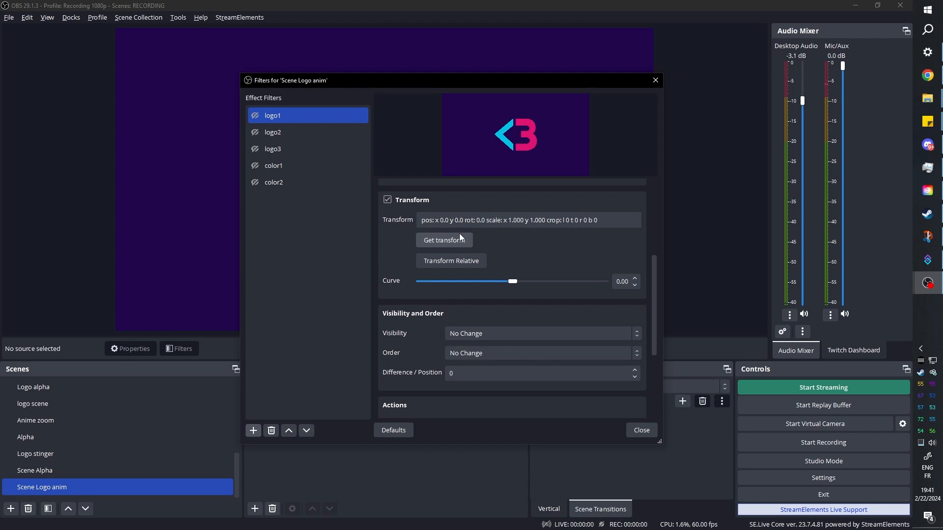
{"action": "scroll", "coordinate": [377, 240], "scroll_direction": "up", "scroll_amount": 2}
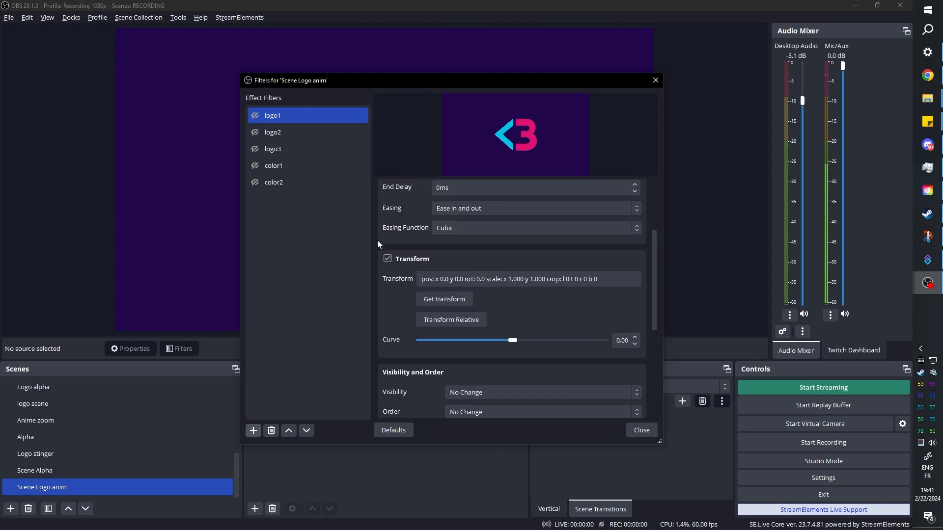
{"action": "scroll", "coordinate": [376, 240], "scroll_direction": "down", "scroll_amount": 5}
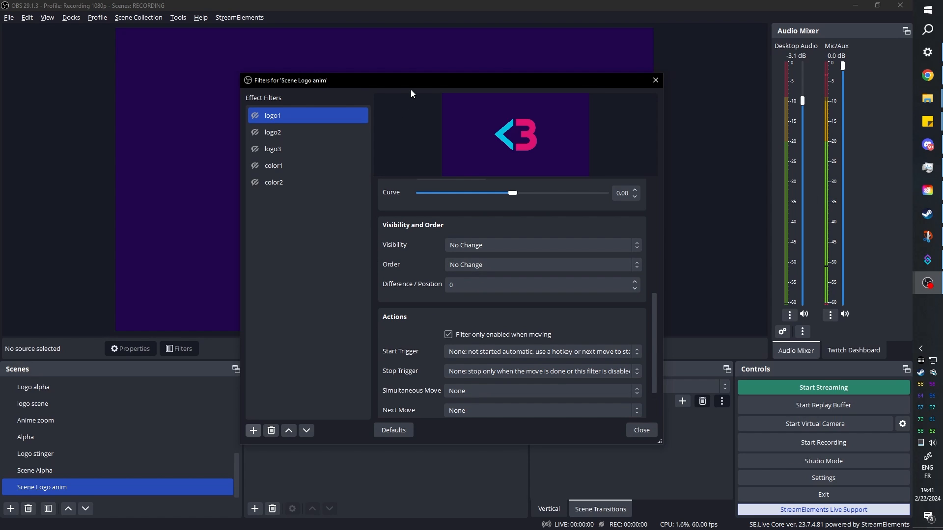
Try hiding and showing the back full and back hole sources, leaving both visible
{"action": "left_click_drag", "start_coordinate": [409, 84], "coordinate": [411, 11]}
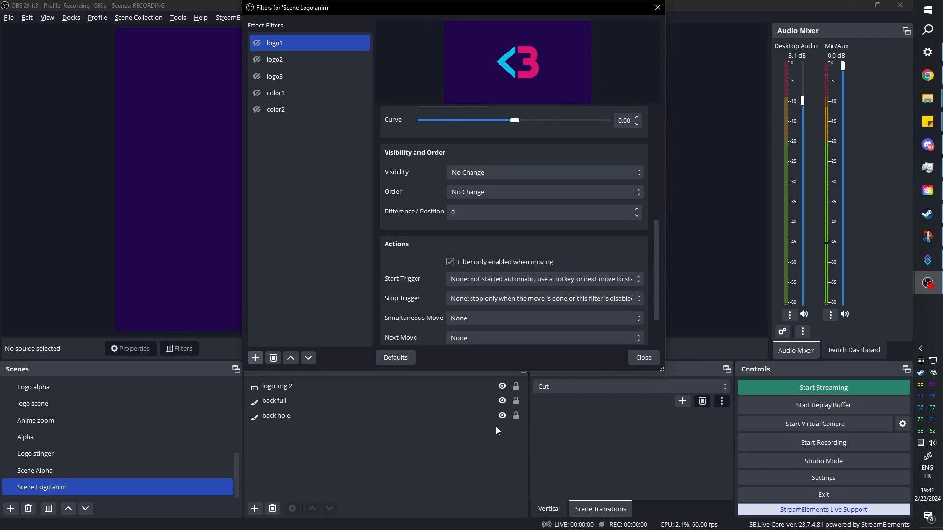
{"action": "left_click", "coordinate": [505, 401]}
{"action": "left_click", "coordinate": [503, 415]}
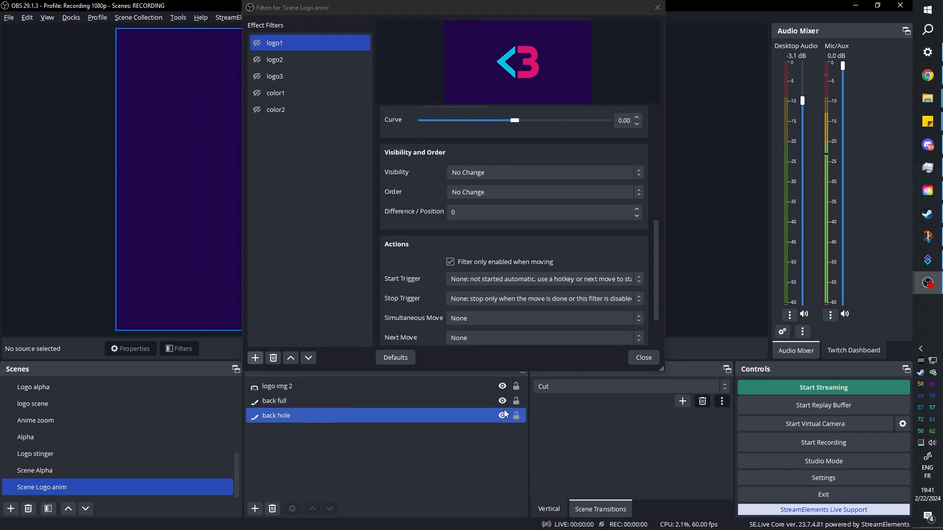
{"action": "left_click", "coordinate": [502, 404]}
{"action": "left_click", "coordinate": [504, 401]}
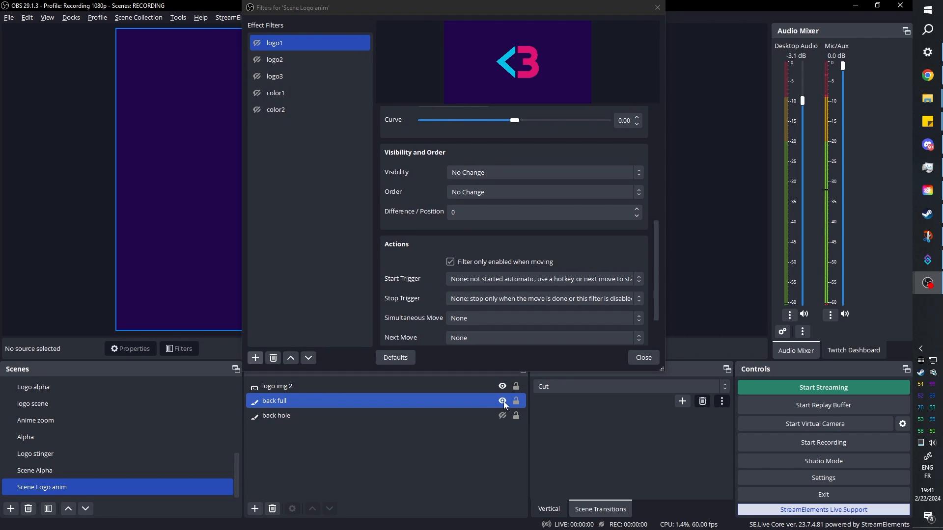
{"action": "left_click", "coordinate": [503, 402]}
{"action": "left_click", "coordinate": [503, 402]}
{"action": "left_click", "coordinate": [504, 402]}
{"action": "left_click", "coordinate": [504, 402]}
{"action": "left_click", "coordinate": [504, 415]}
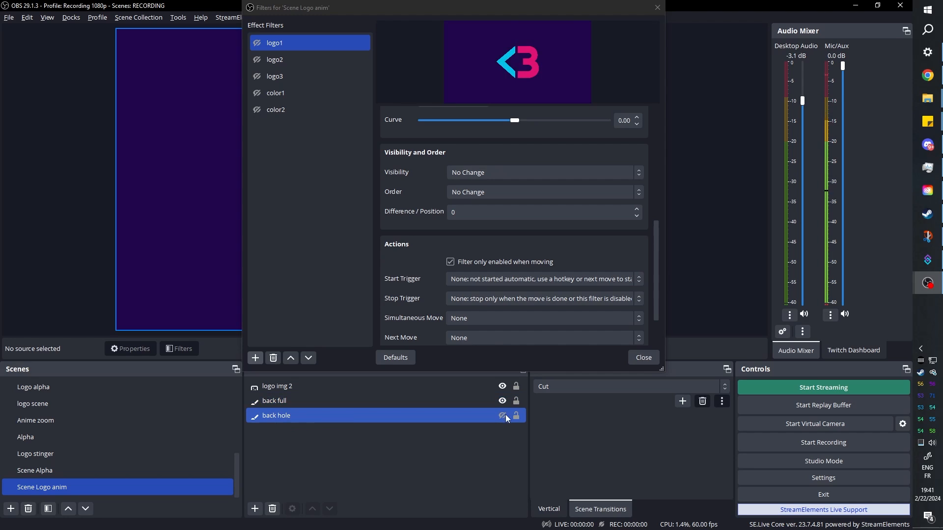
{"action": "left_click_drag", "start_coordinate": [417, 7], "coordinate": [416, 48]}
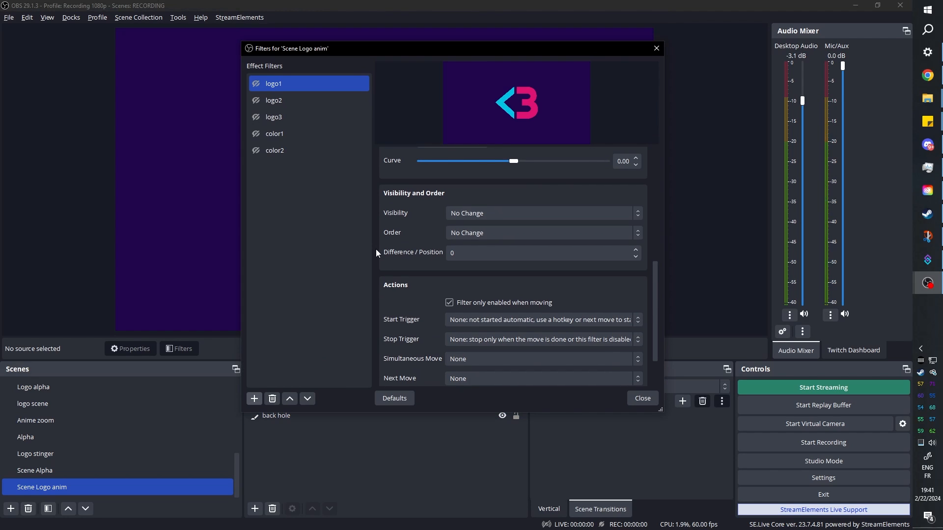
Examine the logo1 filter's action settings, including Simultaneous Move, Next Move and Next Move On
{"action": "scroll", "coordinate": [376, 249], "scroll_direction": "down", "scroll_amount": 2}
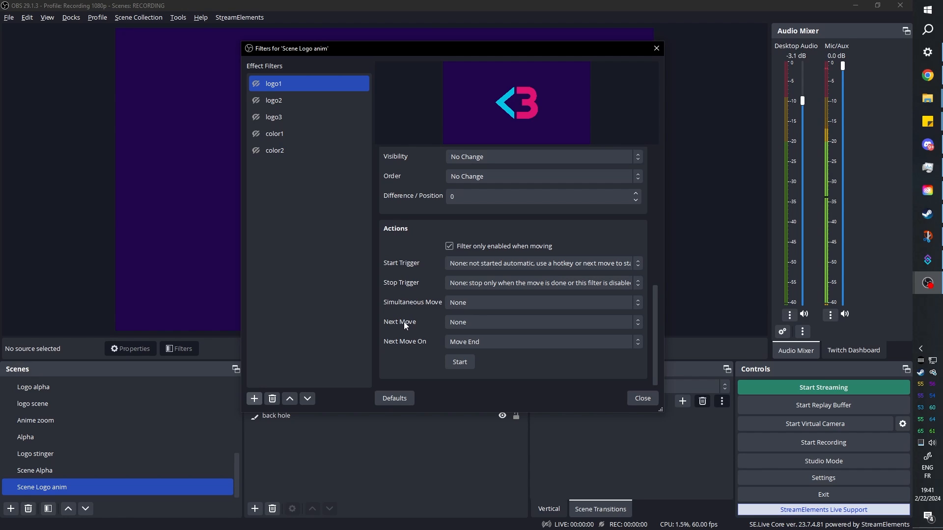
{"action": "left_click", "coordinate": [258, 101], "text": "ctrl"}
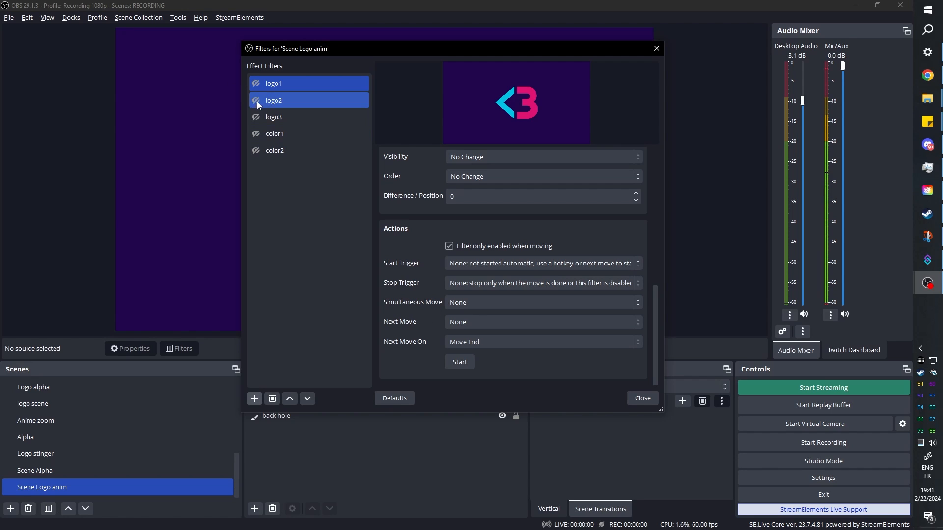
{"action": "left_click", "coordinate": [265, 101], "text": "ctrl"}
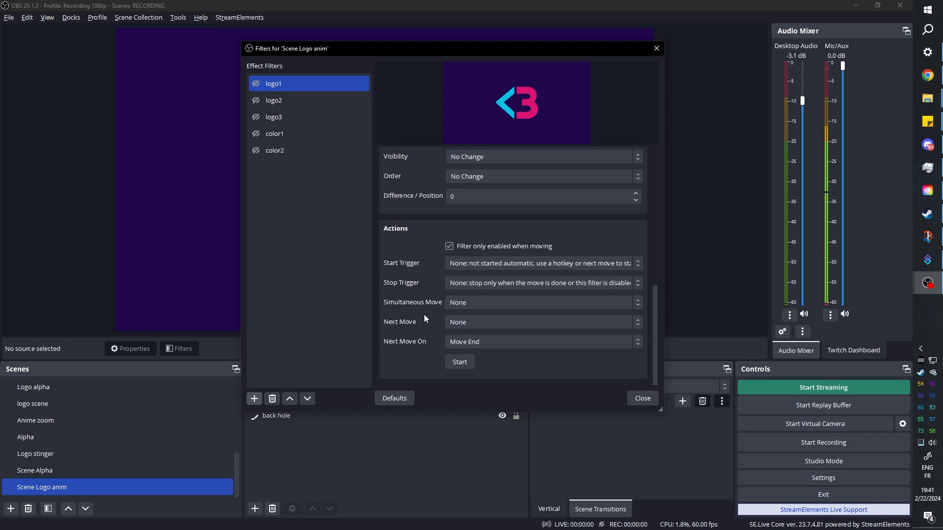
{"action": "scroll", "coordinate": [389, 281], "scroll_direction": "up", "scroll_amount": 5}
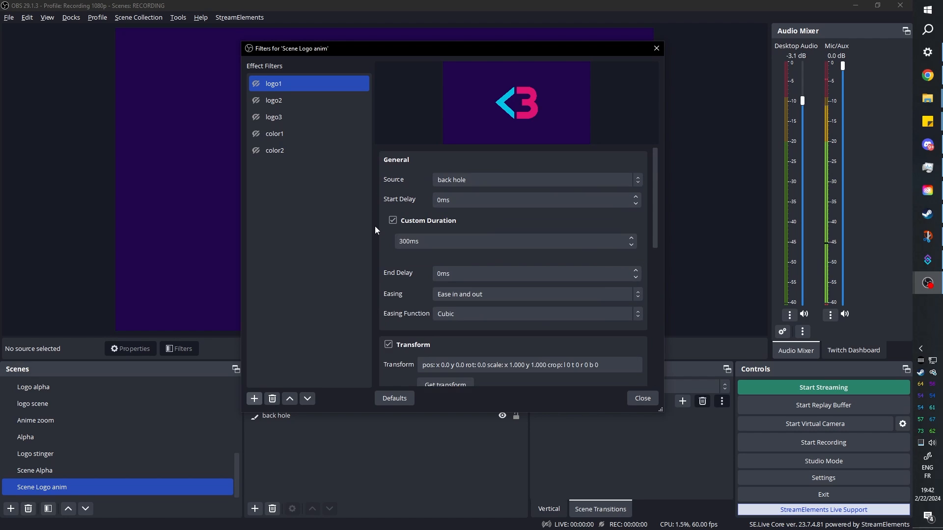
Set the source of the logo2 filter to logo img 2, moving the filters window off the preview
{"action": "left_click", "coordinate": [279, 100], "text": "ctrl"}
{"action": "left_click", "coordinate": [279, 100]}
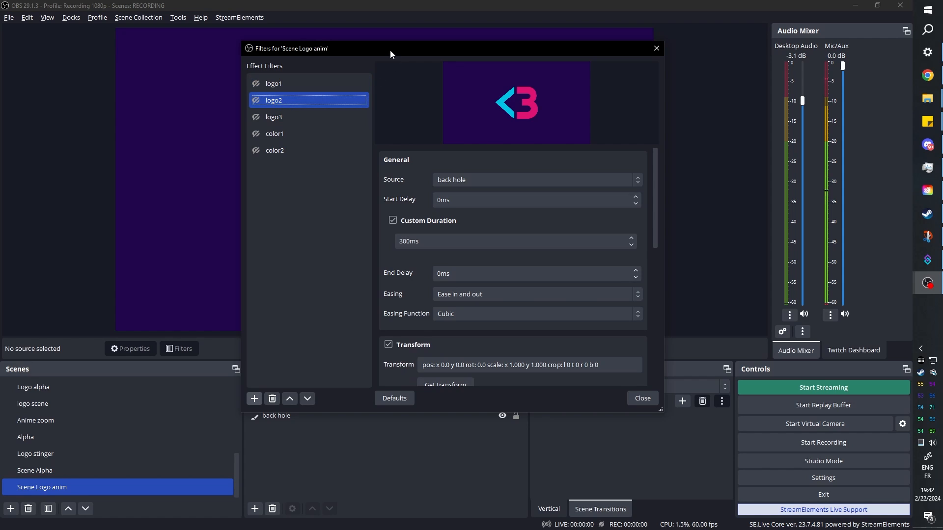
{"action": "left_click_drag", "start_coordinate": [367, 47], "coordinate": [647, 27]}
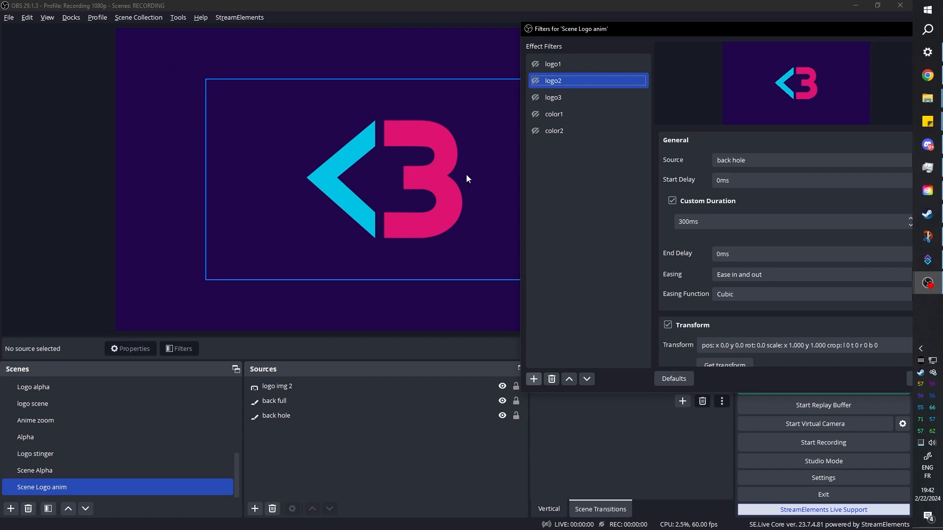
{"action": "left_click_drag", "start_coordinate": [638, 31], "coordinate": [570, 31]}
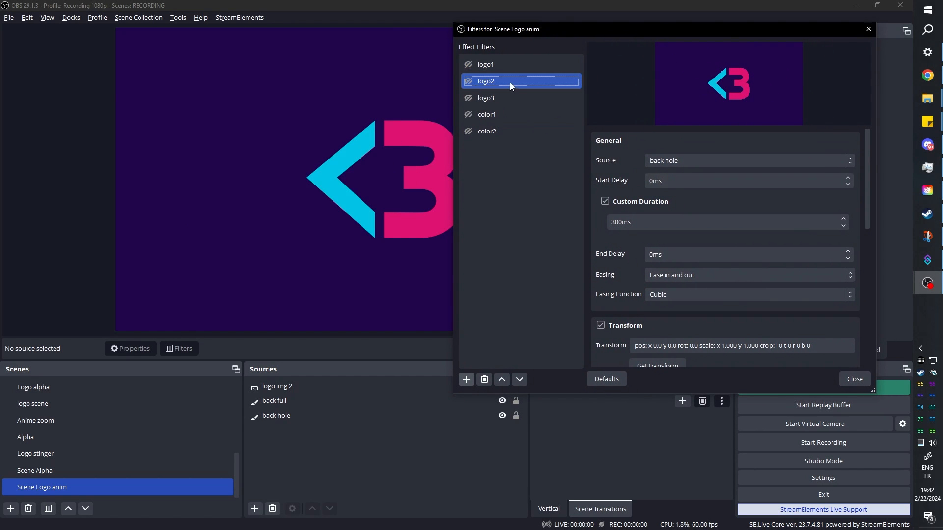
{"action": "left_click", "coordinate": [683, 161]}
{"action": "left_click", "coordinate": [681, 194]}
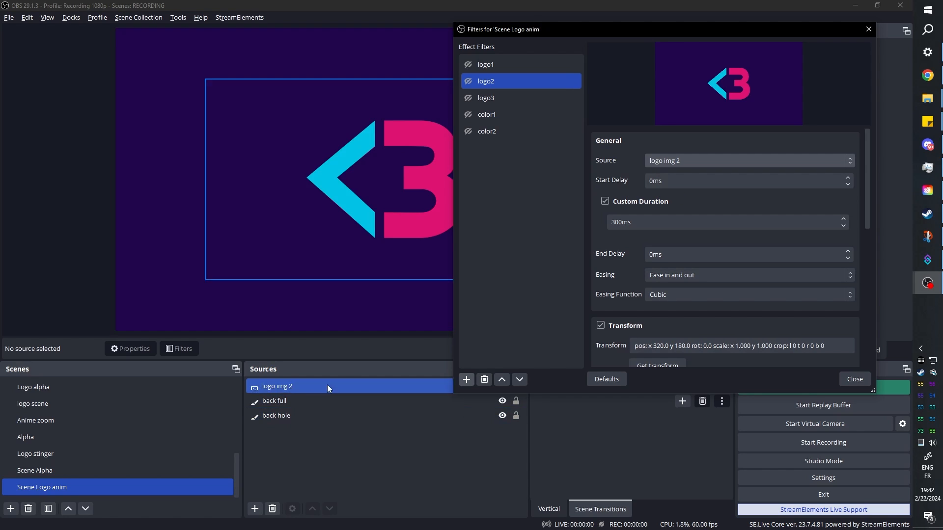
Test the logo2 filter by moving logo img 2 toward the canvas's upper-left corner and running the filter
{"action": "scroll", "coordinate": [590, 254], "scroll_direction": "down", "scroll_amount": 4}
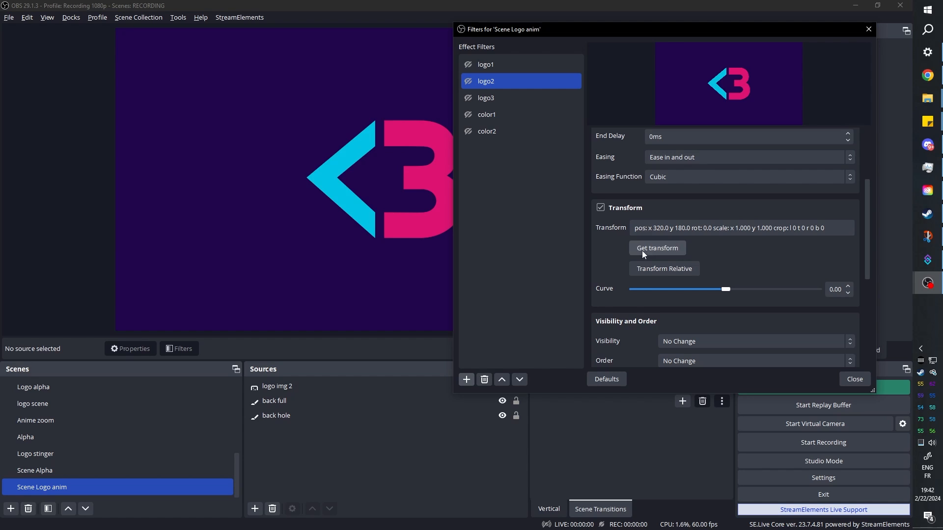
{"action": "left_click", "coordinate": [394, 222]}
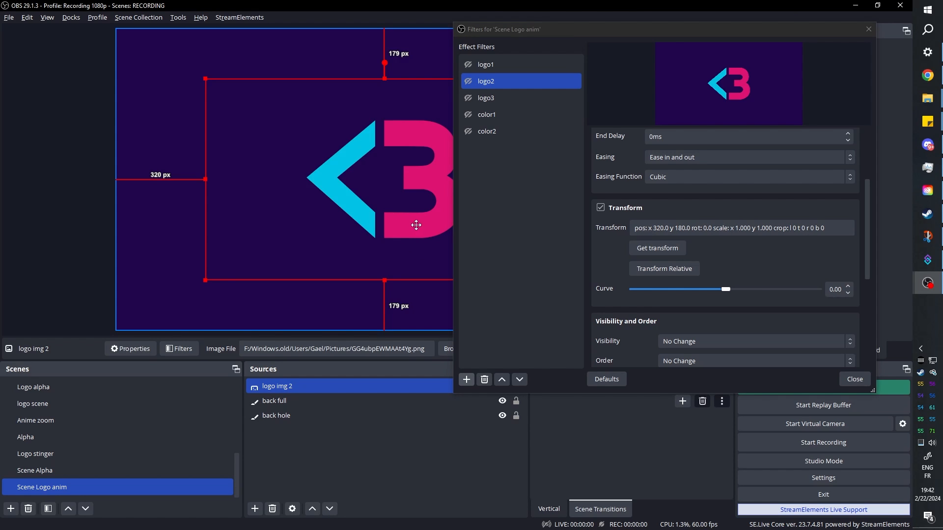
{"action": "left_click_drag", "start_coordinate": [416, 225], "coordinate": [174, 138]}
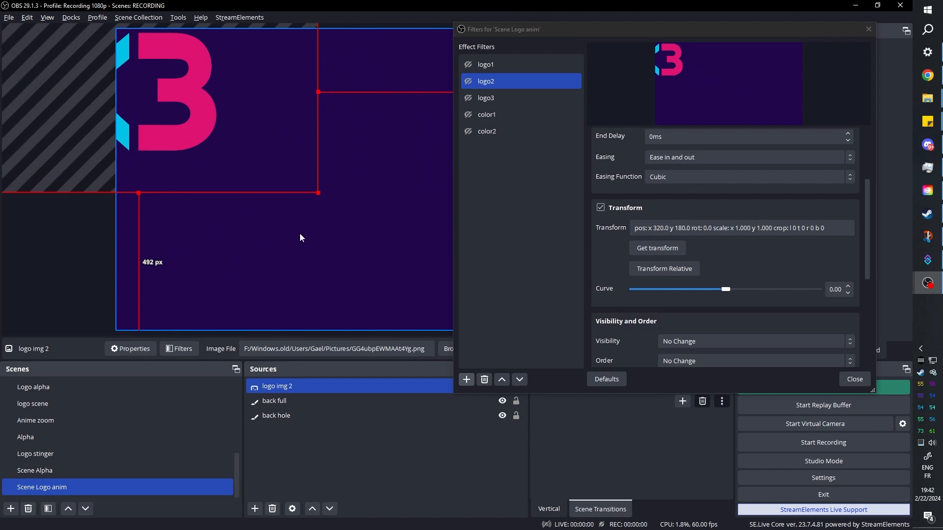
{"action": "left_click", "coordinate": [468, 81]}
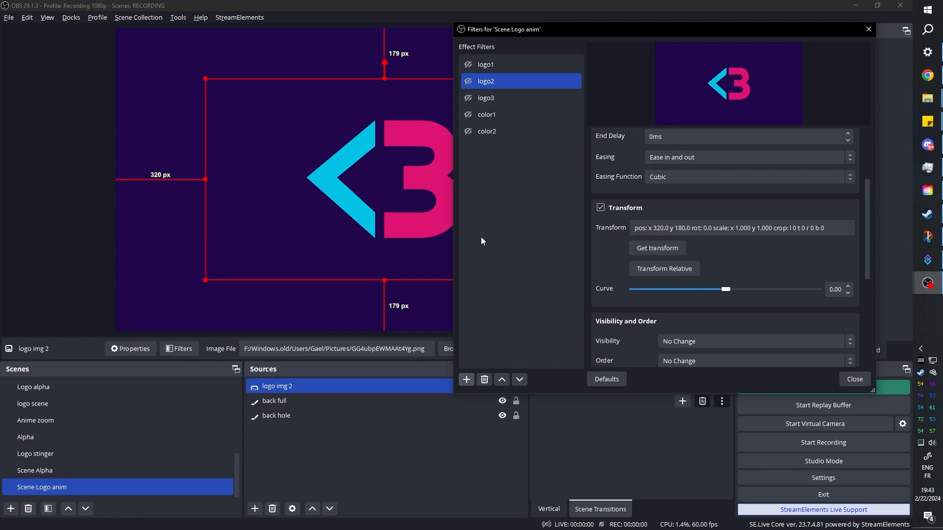
Set the source of the logo1 filter to logo img 2
{"action": "left_click", "coordinate": [487, 69]}
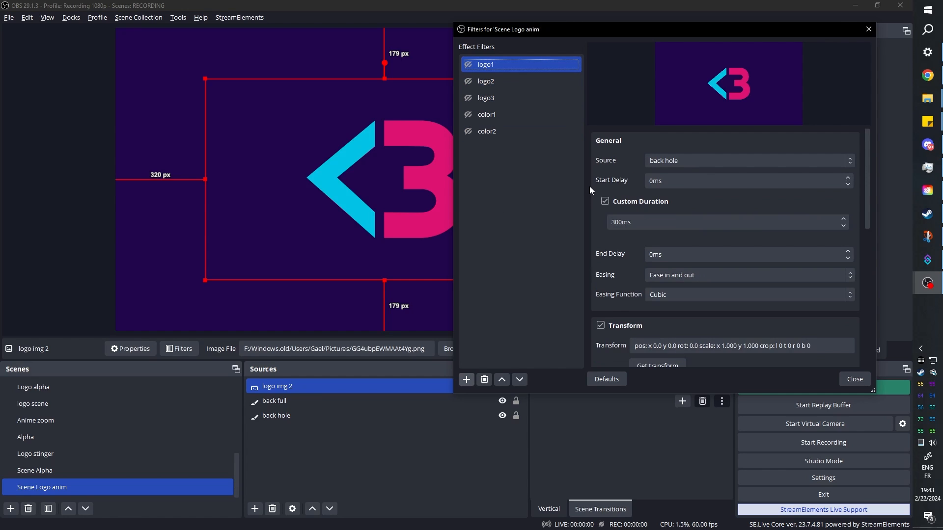
{"action": "left_click", "coordinate": [733, 162]}
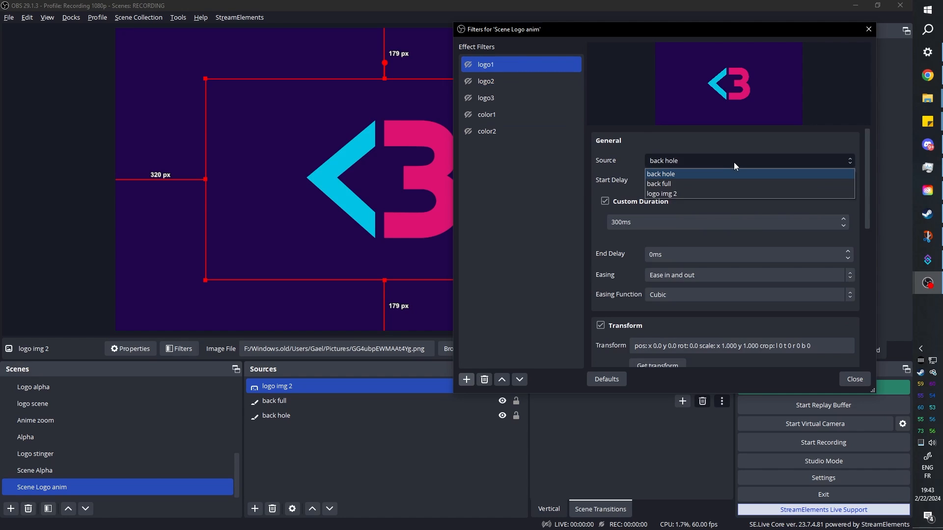
{"action": "left_click", "coordinate": [685, 193]}
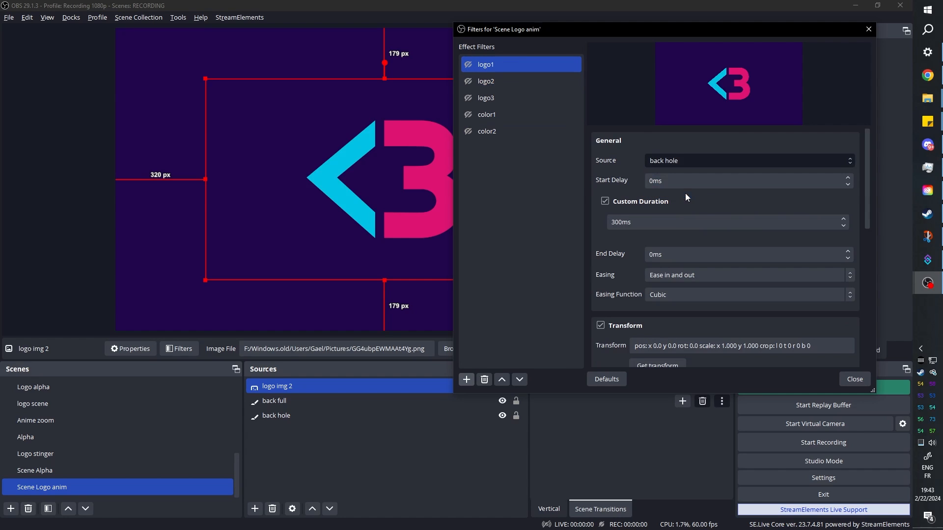
Set the positional alignment of logo img 2 to Center in its transform settings
{"action": "left_click", "coordinate": [357, 155]}
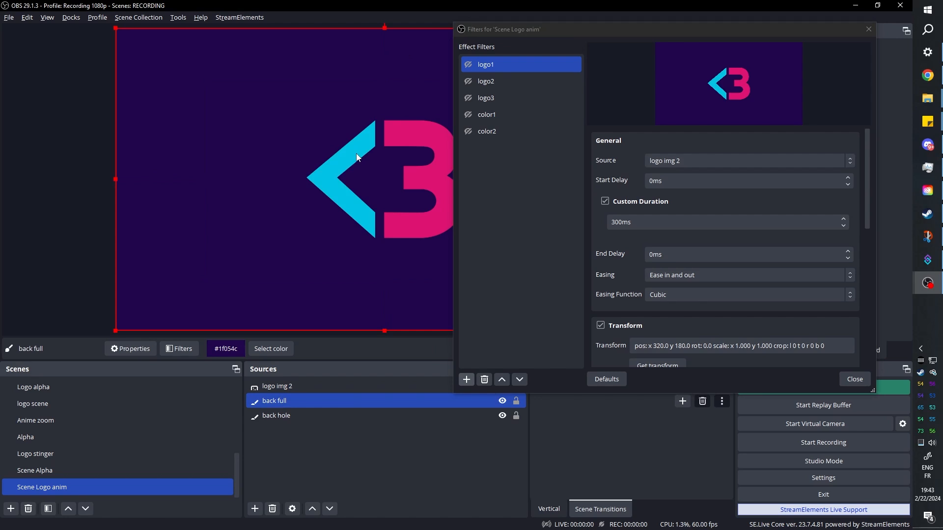
{"action": "left_click", "coordinate": [359, 156]}
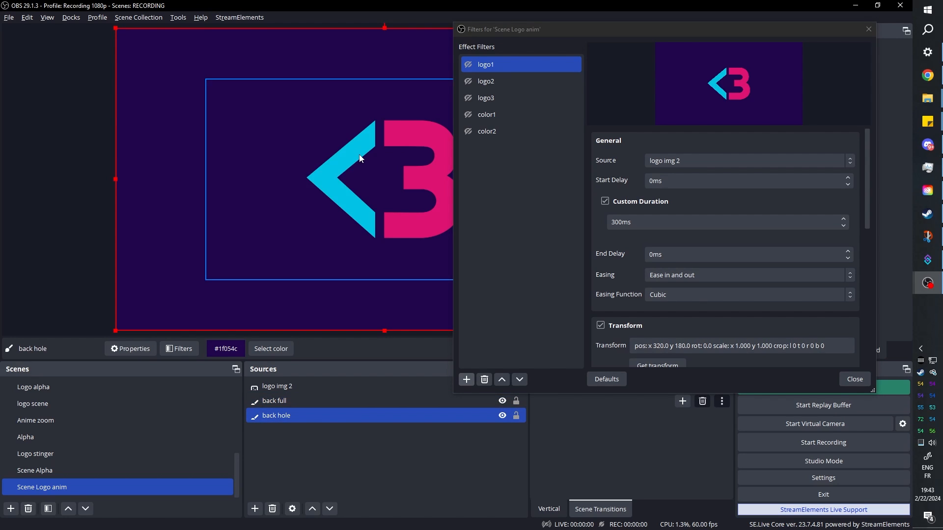
{"action": "left_click", "coordinate": [360, 159]}
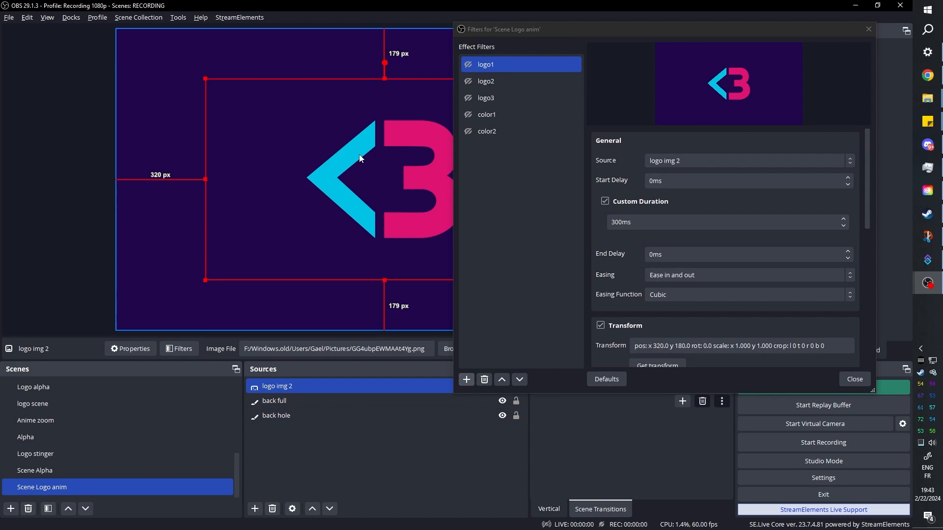
{"action": "key", "text": "ctrl+e"}
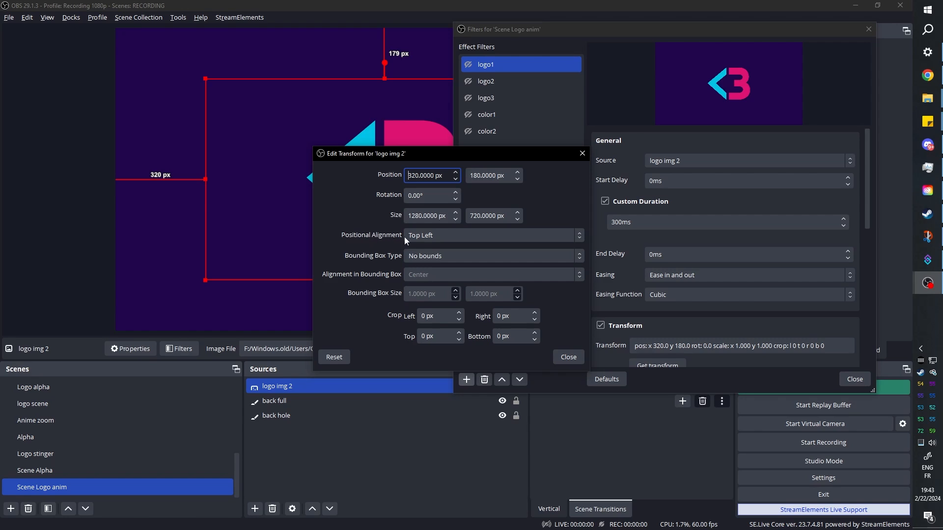
{"action": "left_click", "coordinate": [432, 235]}
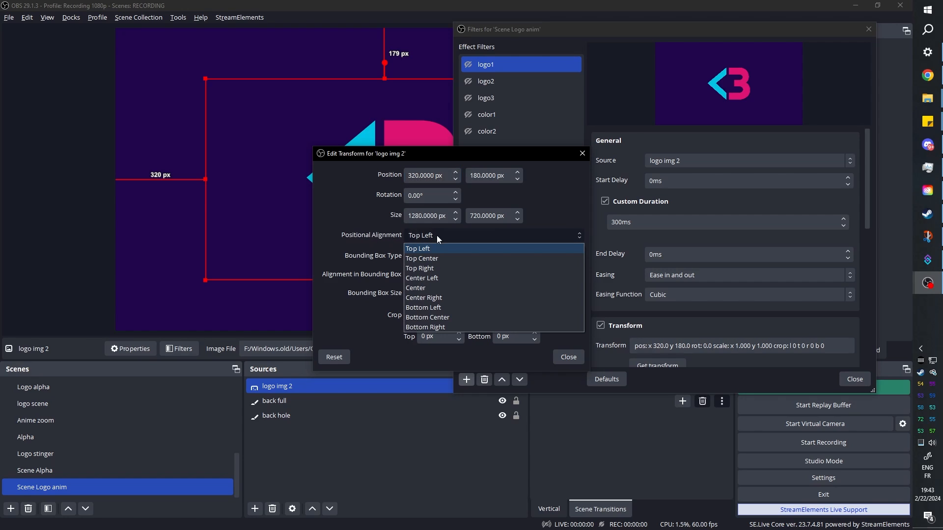
{"action": "left_click", "coordinate": [430, 289]}
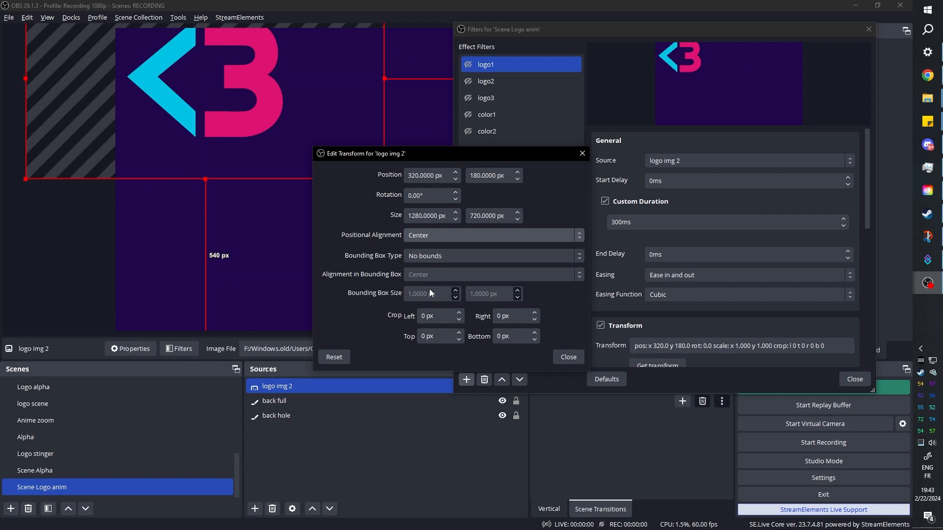
{"action": "left_click", "coordinate": [568, 358]}
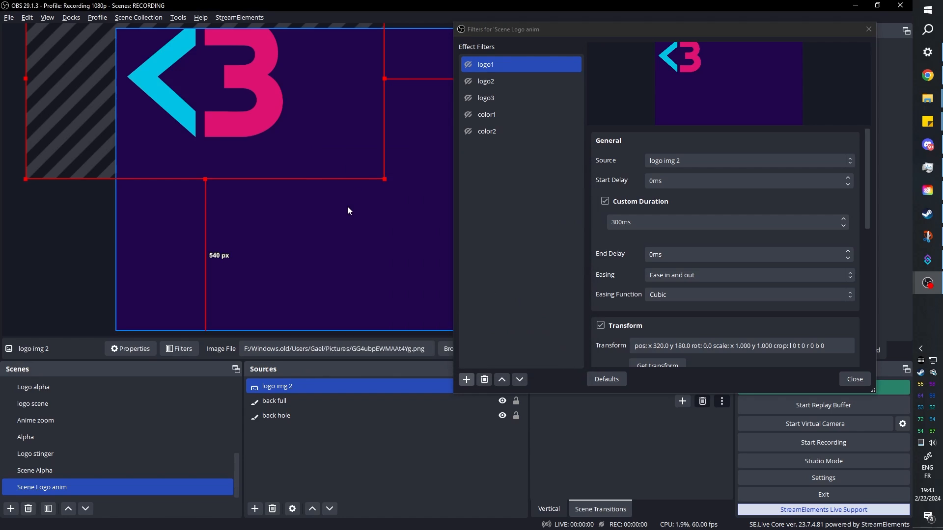
Center logo img 2 on the canvas at its normal size and capture that transform in the logo2 filter
{"action": "key", "text": "ctrl+d"}
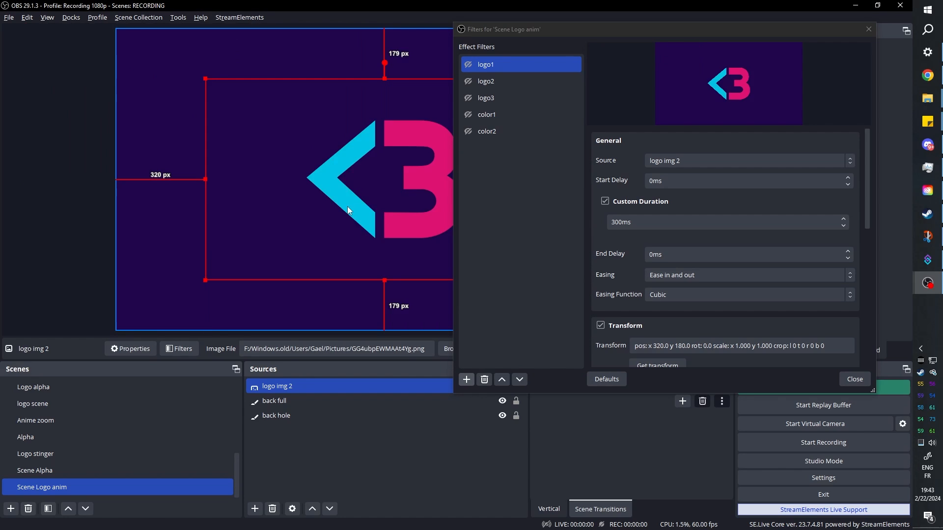
{"action": "left_click", "coordinate": [488, 82]}
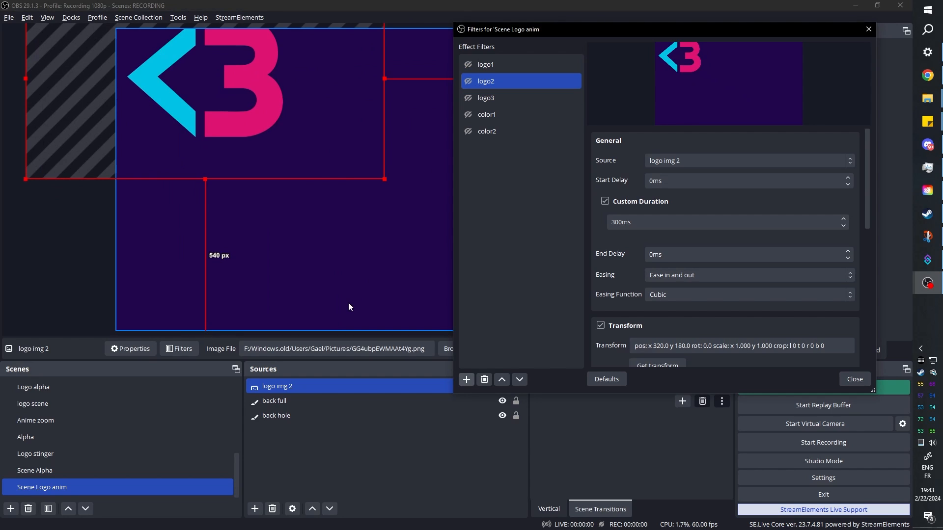
{"action": "left_click", "coordinate": [263, 122]}
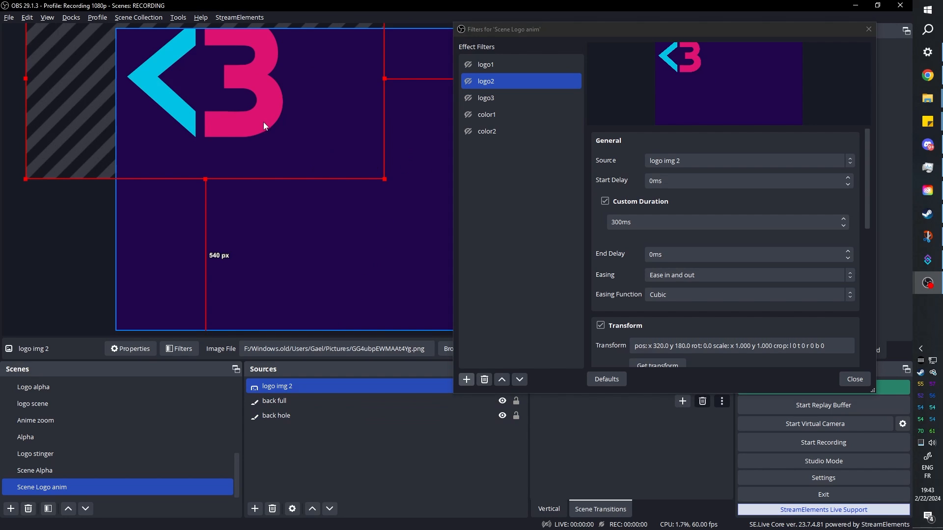
{"action": "key", "text": "ctrl+d"}
{"action": "scroll", "coordinate": [596, 254], "scroll_direction": "down", "scroll_amount": 4}
{"action": "left_click", "coordinate": [646, 250]}
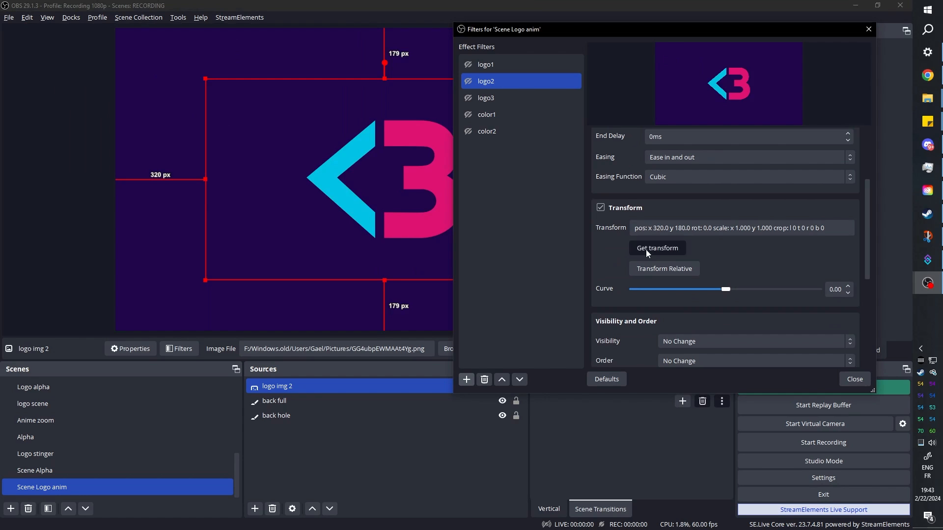
Enlarge logo img 2 to a scale of about 2.52, extending beyond the canvas, and center it
{"action": "left_click", "coordinate": [491, 65]}
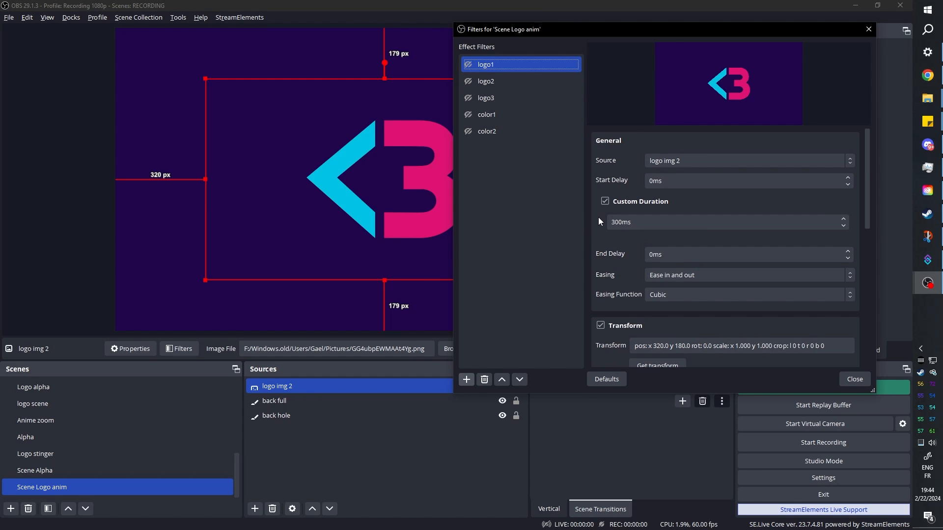
{"action": "left_click_drag", "start_coordinate": [206, 280], "coordinate": [2, 299]}
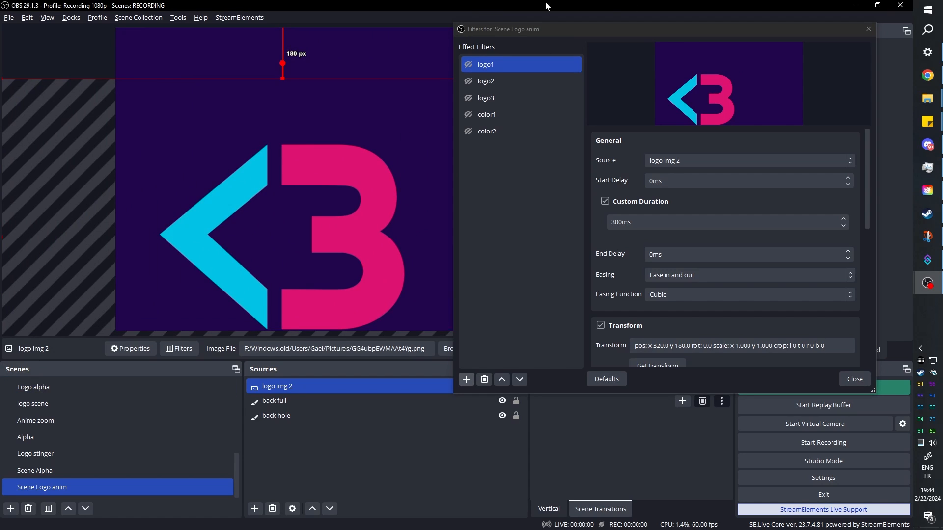
{"action": "left_click_drag", "start_coordinate": [492, 34], "coordinate": [749, 38]}
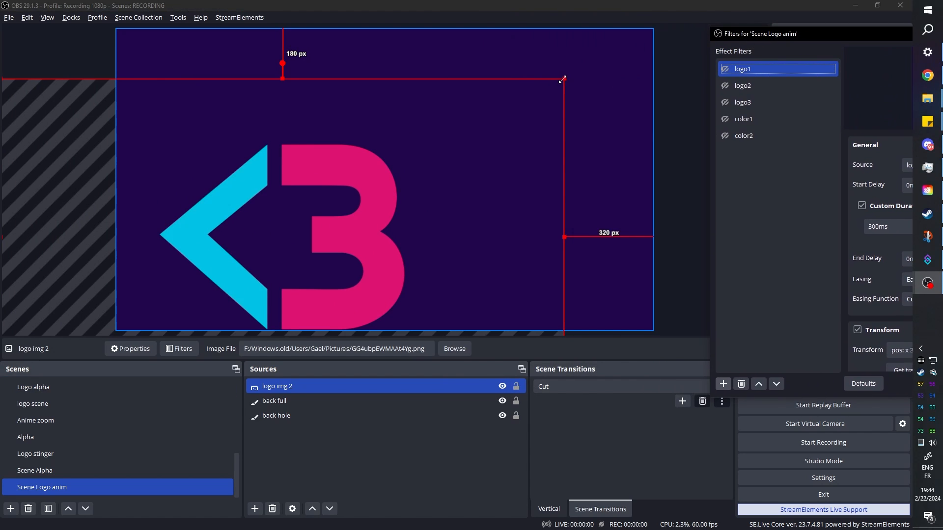
{"action": "left_click_drag", "start_coordinate": [563, 79], "coordinate": [638, 46]}
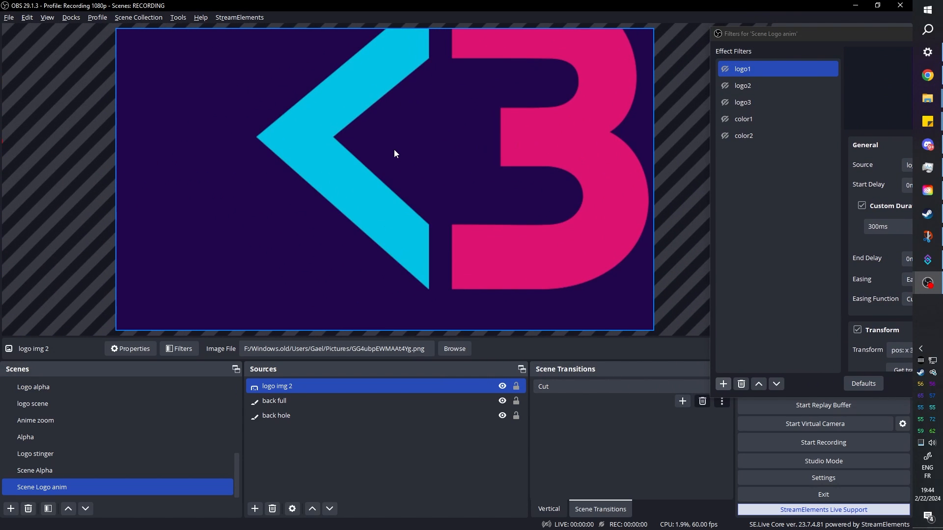
{"action": "key", "text": "ctrl+z"}
Capture the enlarged transform of logo img 2 in the logo1 filter
{"action": "left_click_drag", "start_coordinate": [800, 34], "coordinate": [569, 45]}
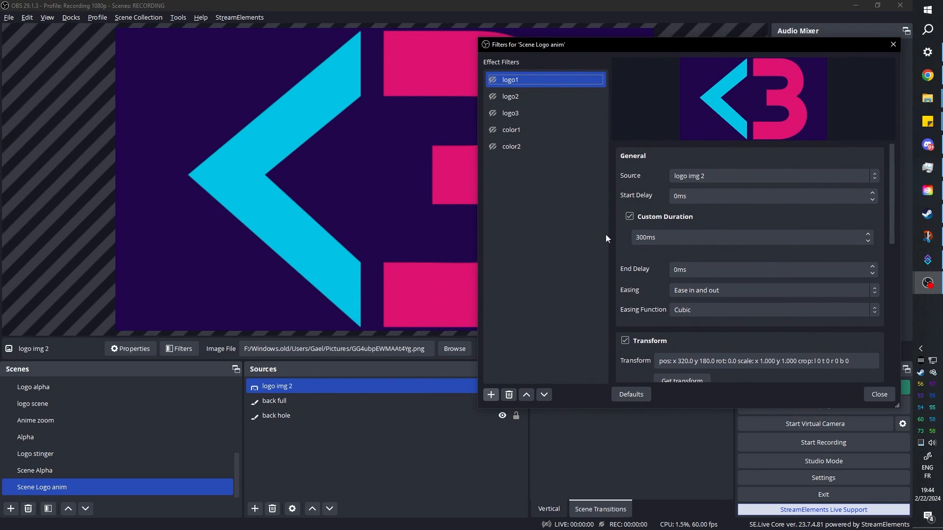
{"action": "scroll", "coordinate": [611, 238], "scroll_direction": "down", "scroll_amount": 3}
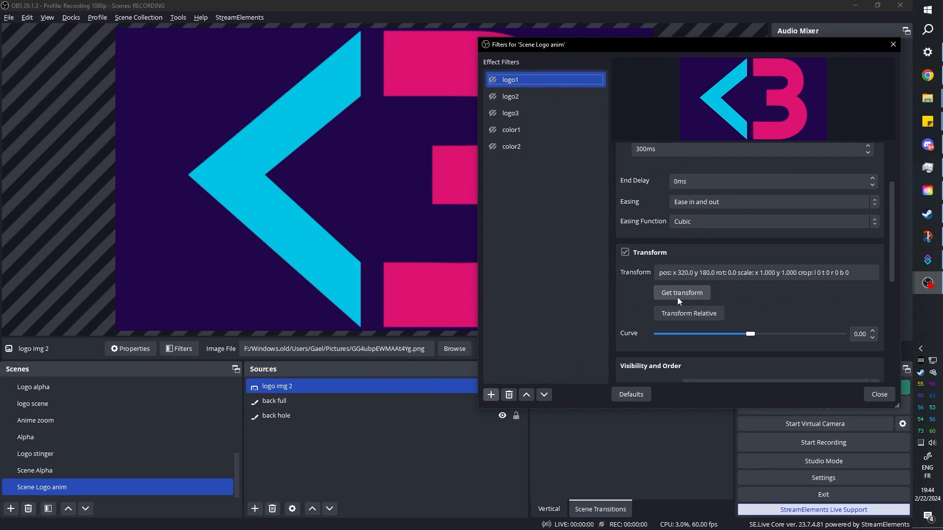
{"action": "left_click", "coordinate": [657, 296]}
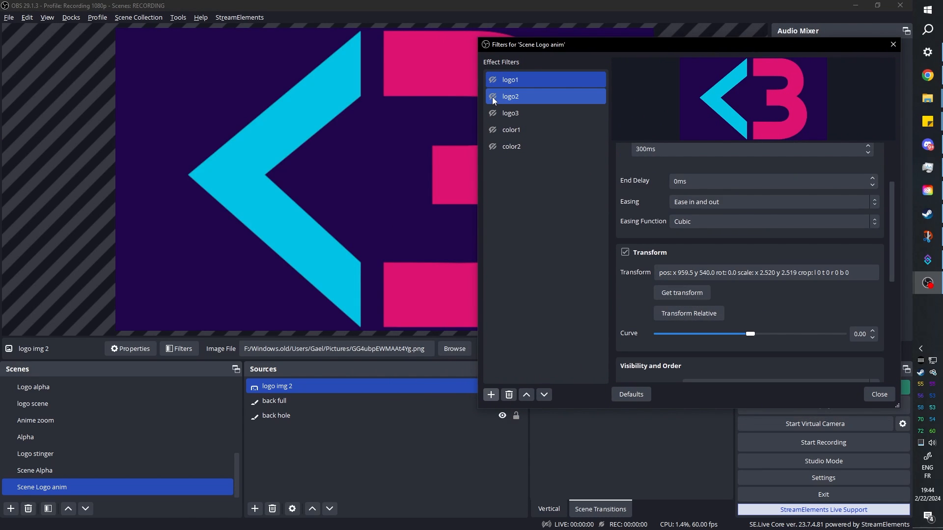
Run the logo2 and logo1 filters alternately to preview the logo shrinking and growing
{"action": "left_click", "coordinate": [492, 97]}
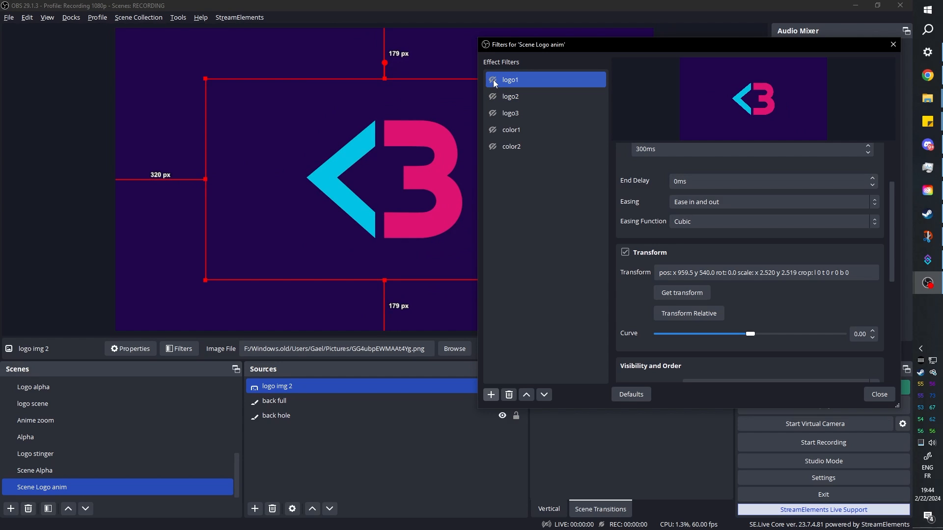
{"action": "left_click", "coordinate": [492, 80]}
{"action": "left_click", "coordinate": [493, 80]}
{"action": "left_click", "coordinate": [492, 80]}
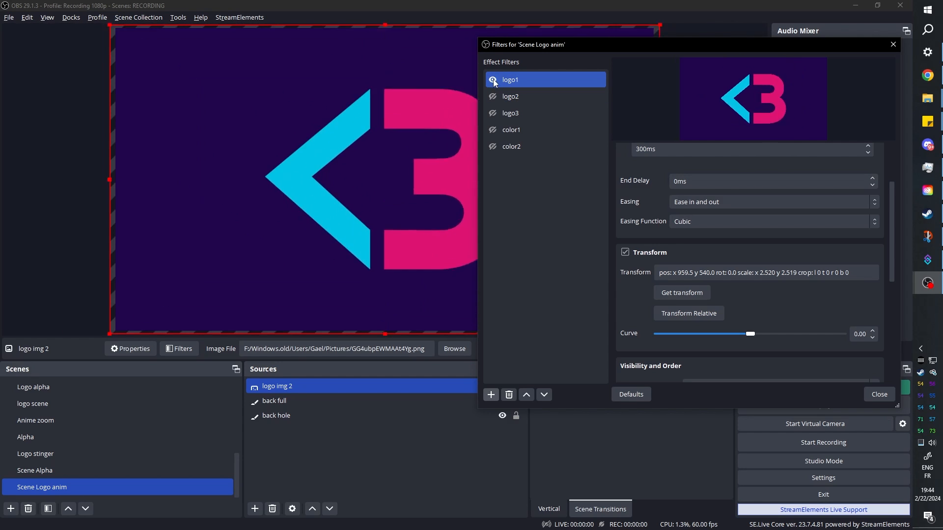
{"action": "left_click", "coordinate": [493, 96]}
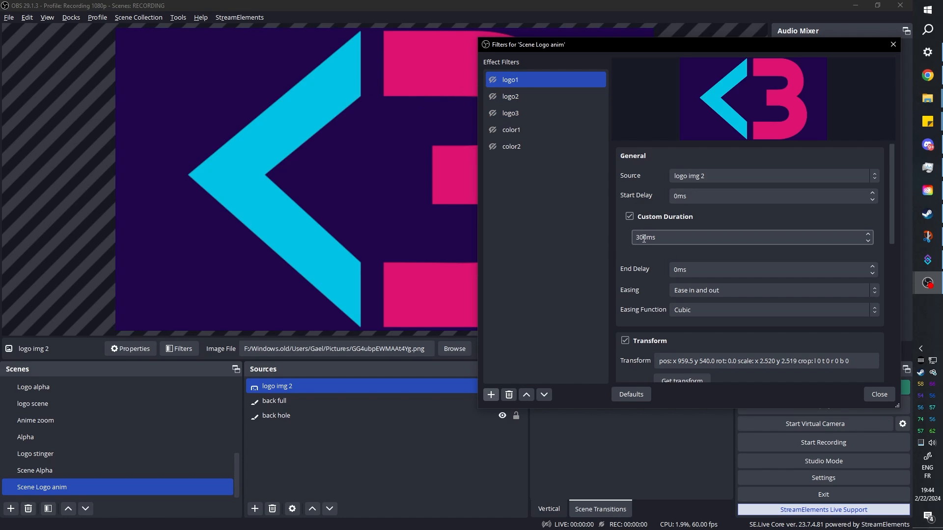
Set the custom duration of the logo1 filter to 10 ms and test it
{"action": "left_click_drag", "start_coordinate": [645, 240], "coordinate": [634, 239]}
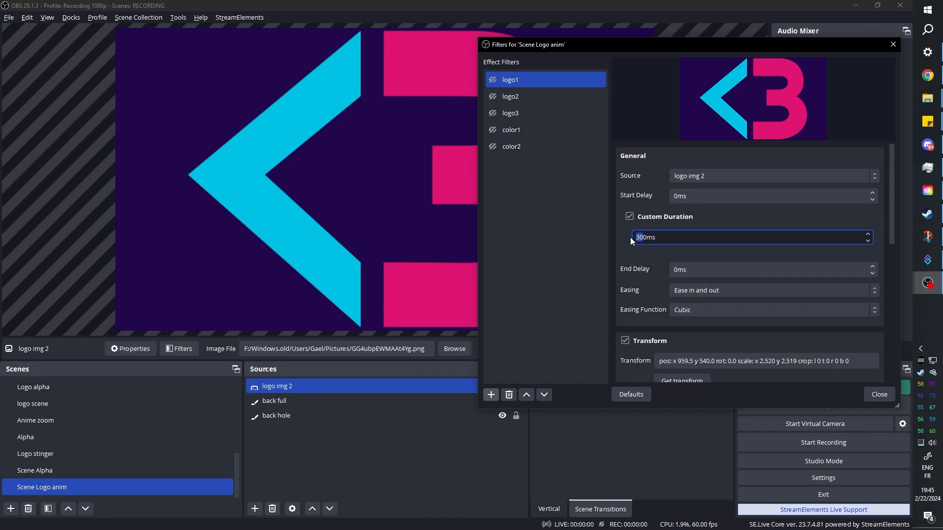
{"action": "left_click", "coordinate": [492, 83]}
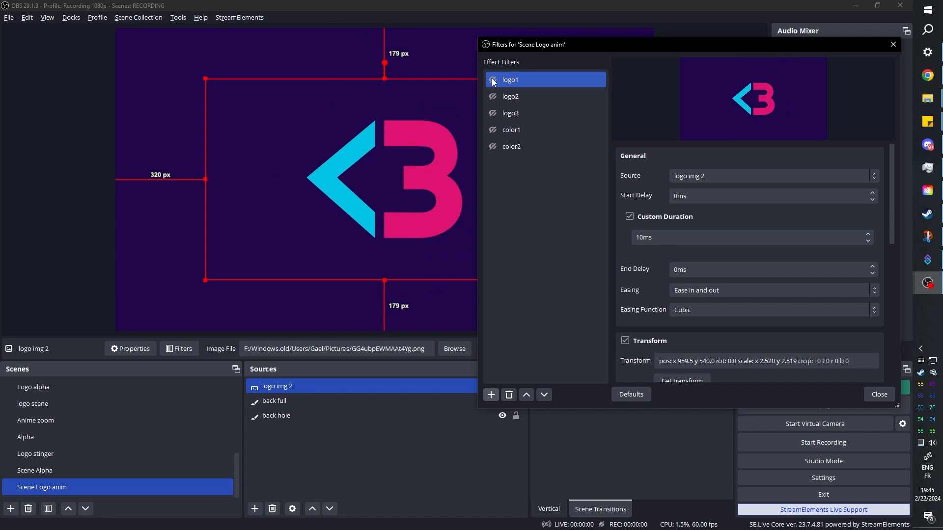
{"action": "left_click", "coordinate": [493, 82]}
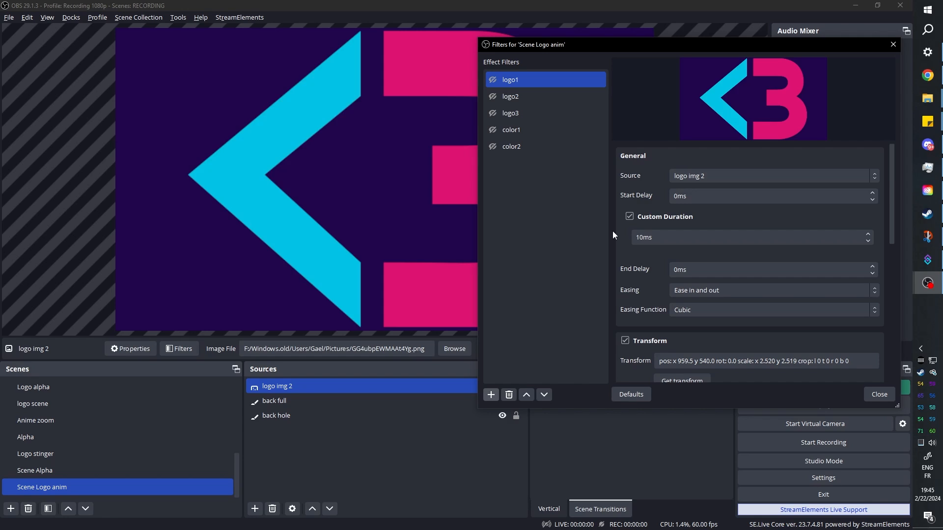
Set the visibility of the logo1 filter to Show at the start of movement
{"action": "scroll", "coordinate": [614, 229], "scroll_direction": "down", "scroll_amount": 3}
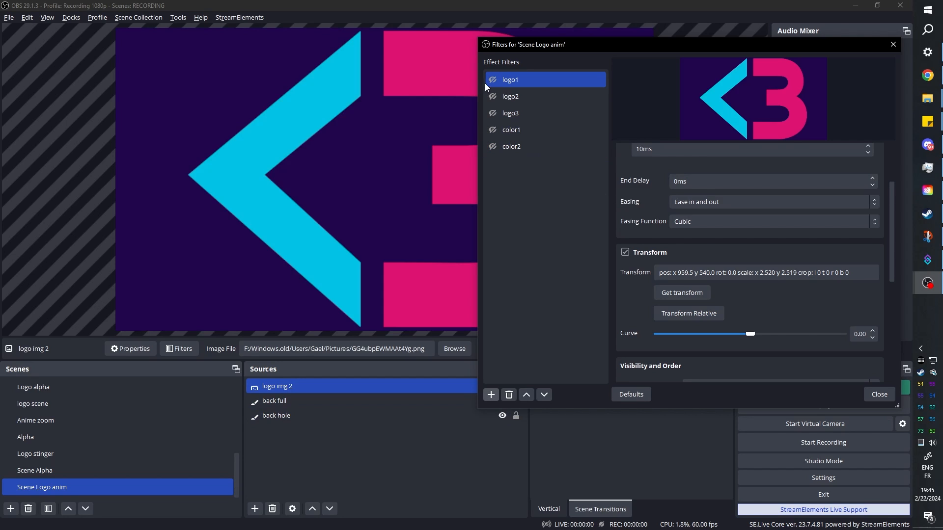
{"action": "scroll", "coordinate": [615, 223], "scroll_direction": "down", "scroll_amount": 6}
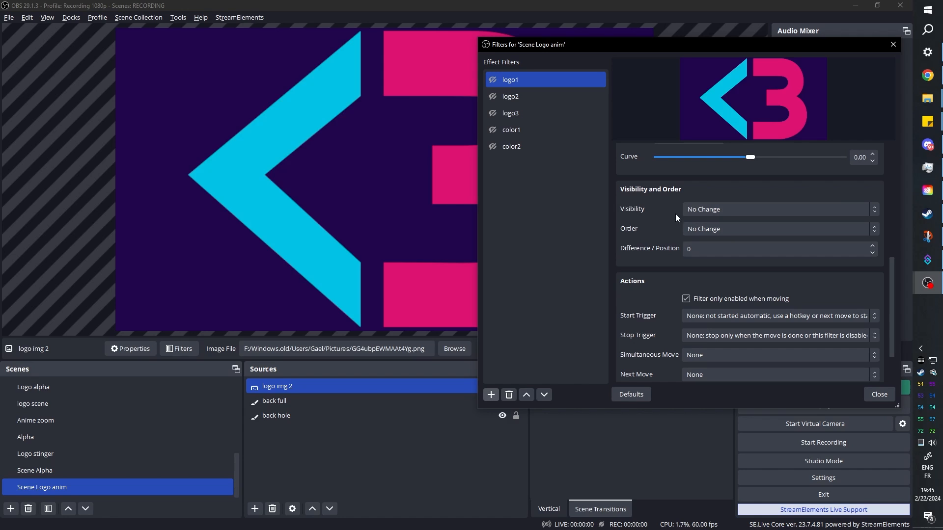
{"action": "left_click", "coordinate": [732, 212]}
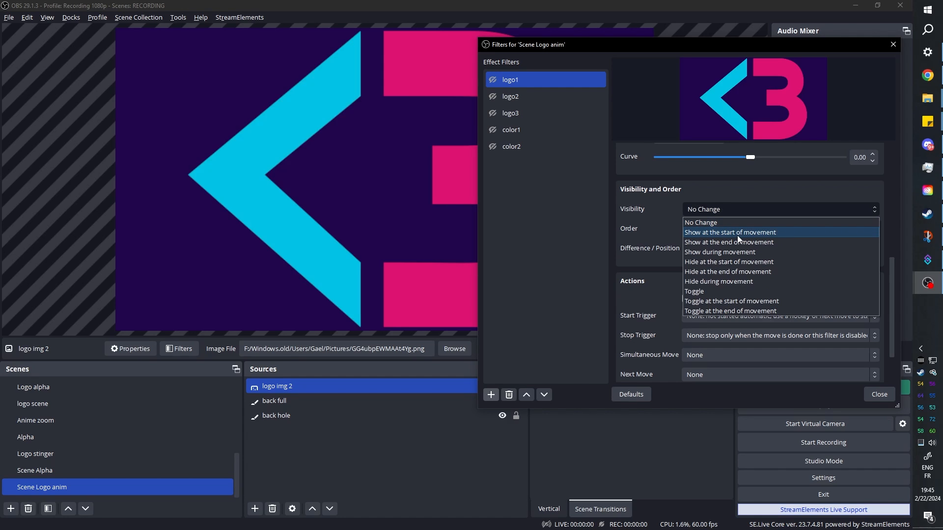
{"action": "left_click", "coordinate": [738, 235]}
Test the logo1 visibility setting by resetting the logo with logo2, hiding logo img 2 and running logo1
{"action": "left_click", "coordinate": [495, 95]}
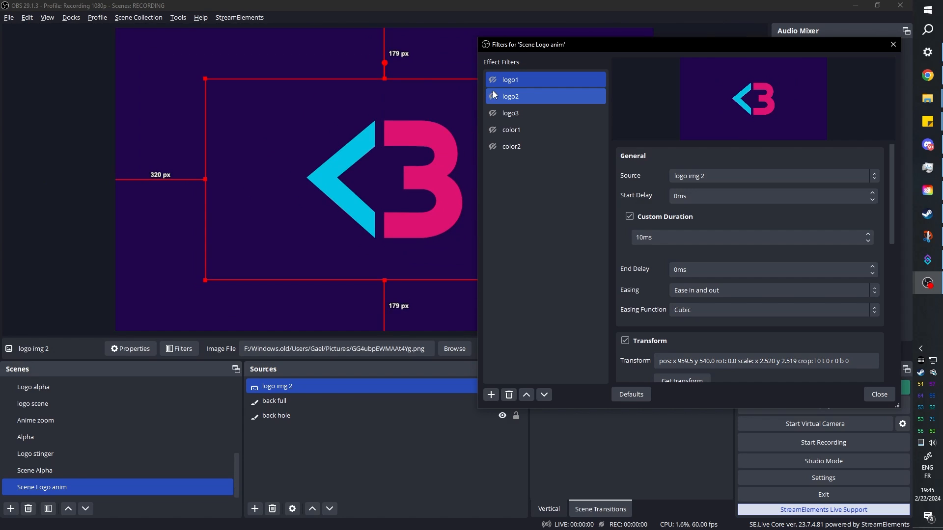
{"action": "left_click_drag", "start_coordinate": [515, 46], "coordinate": [624, 49]}
{"action": "left_click", "coordinate": [502, 386]}
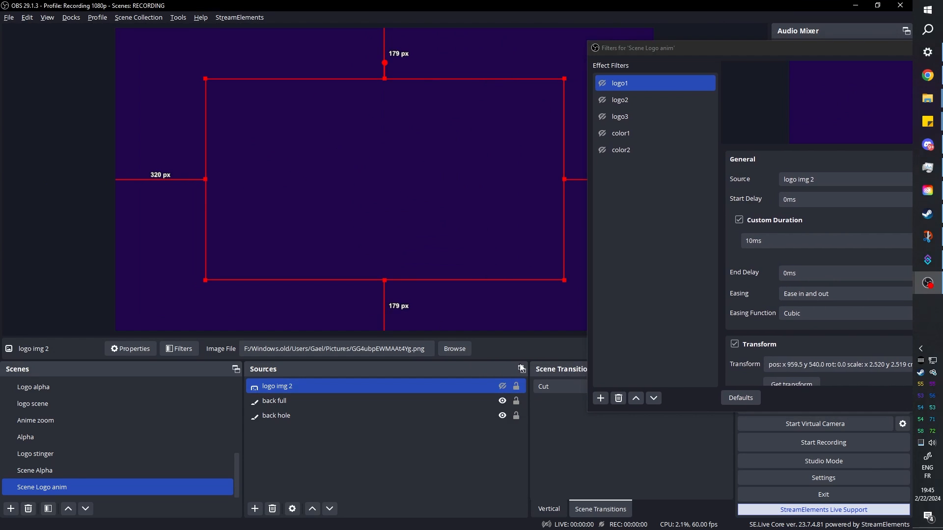
{"action": "left_click", "coordinate": [601, 83]}
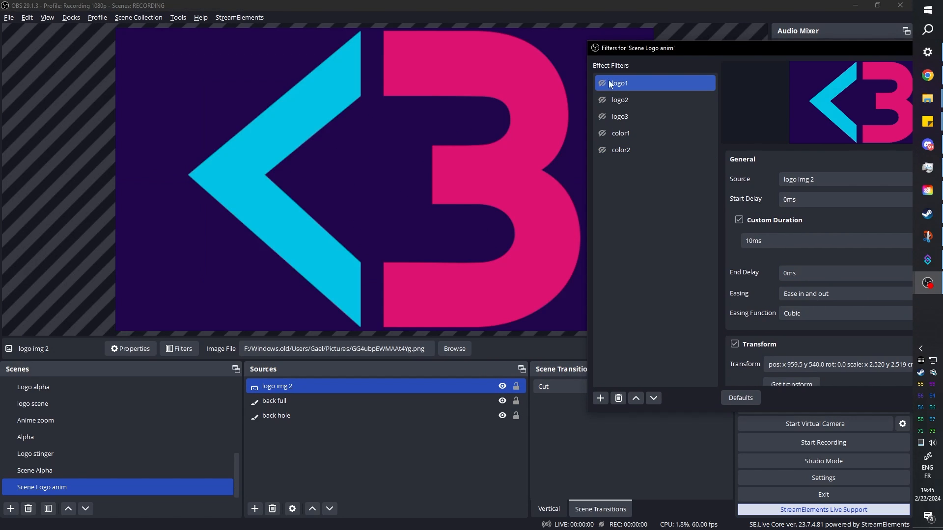
{"action": "left_click_drag", "start_coordinate": [666, 49], "coordinate": [542, 40]}
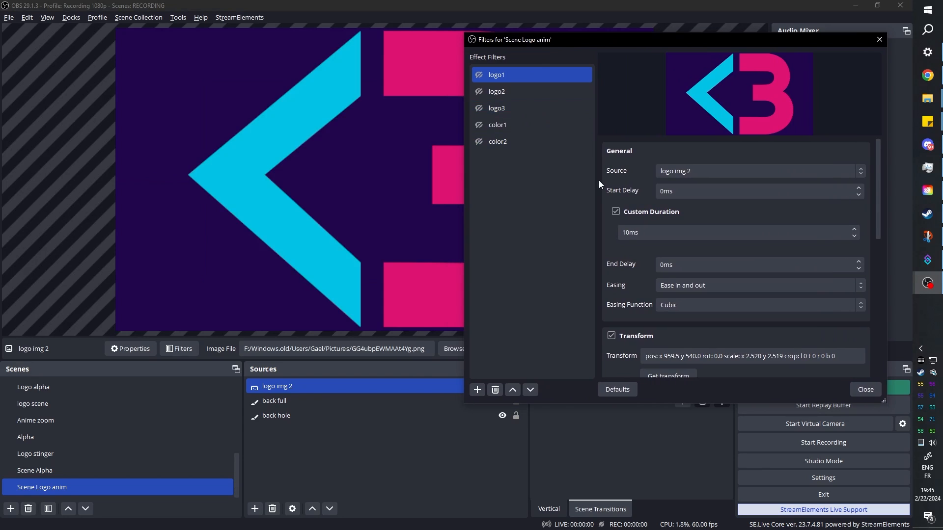
Set the next move of the logo1 filter to logo2 and run logo1 to test the chain
{"action": "left_click_drag", "start_coordinate": [482, 38], "coordinate": [535, 45]}
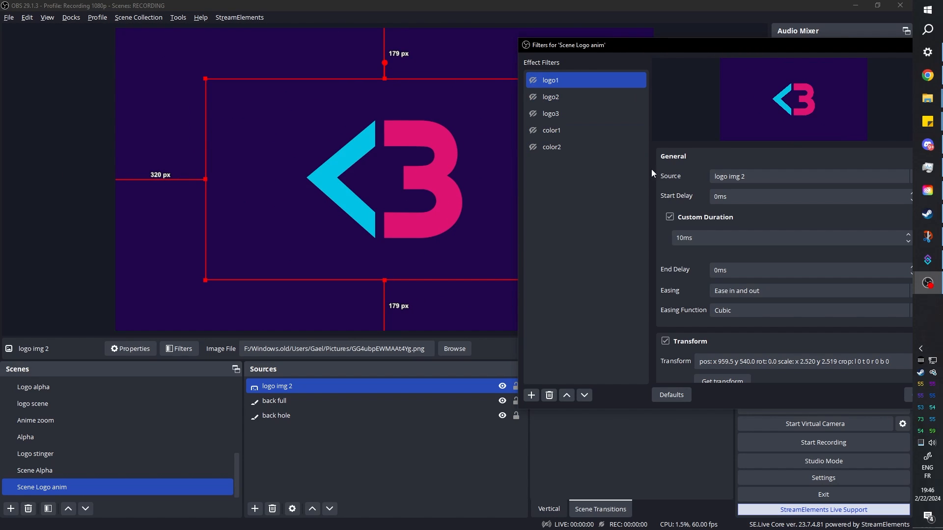
{"action": "scroll", "coordinate": [656, 165], "scroll_direction": "down", "scroll_amount": 8}
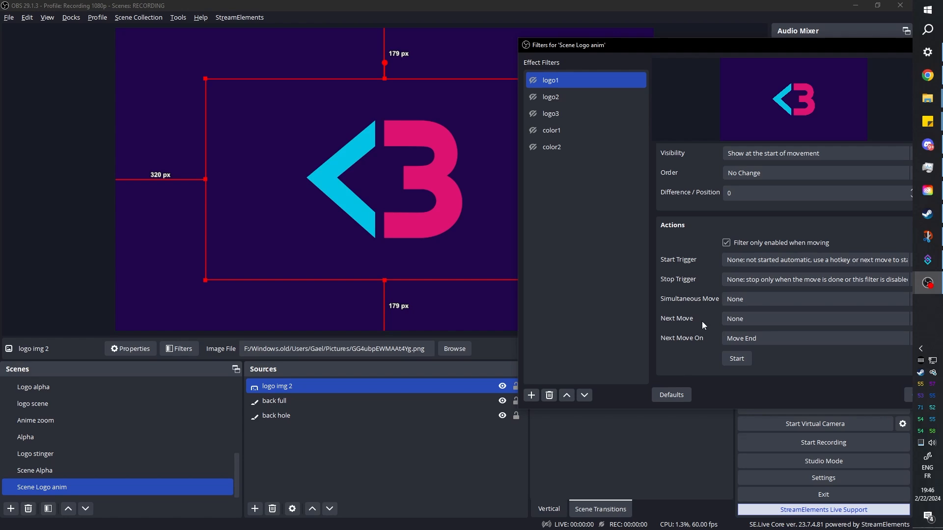
{"action": "left_click", "coordinate": [741, 323]}
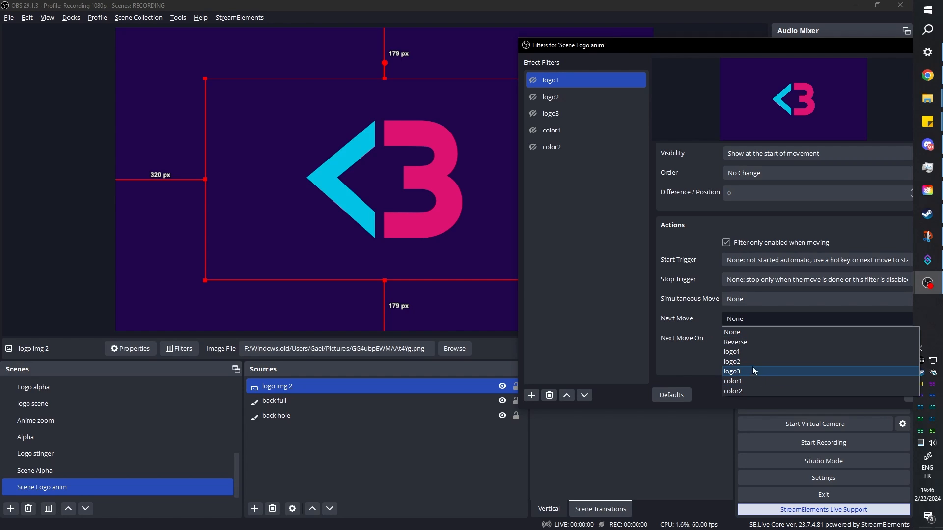
{"action": "left_click", "coordinate": [752, 361]}
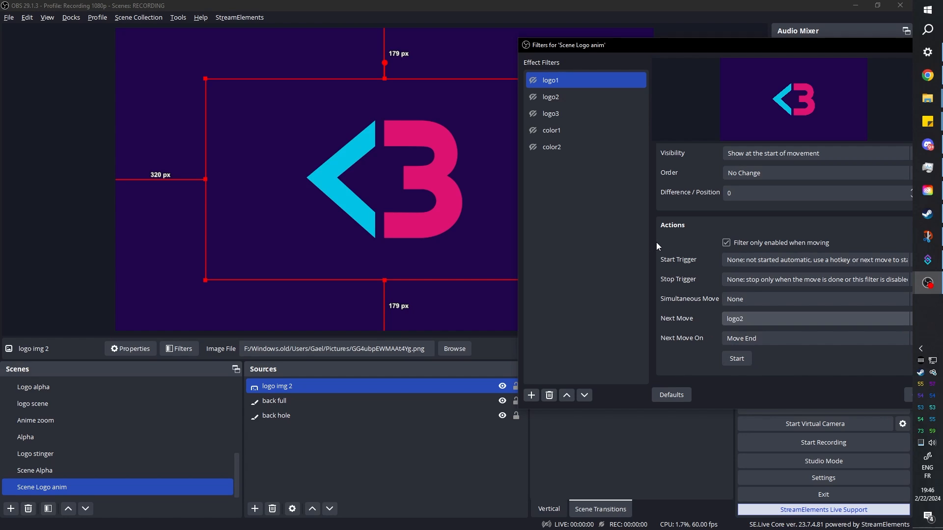
{"action": "left_click", "coordinate": [533, 80]}
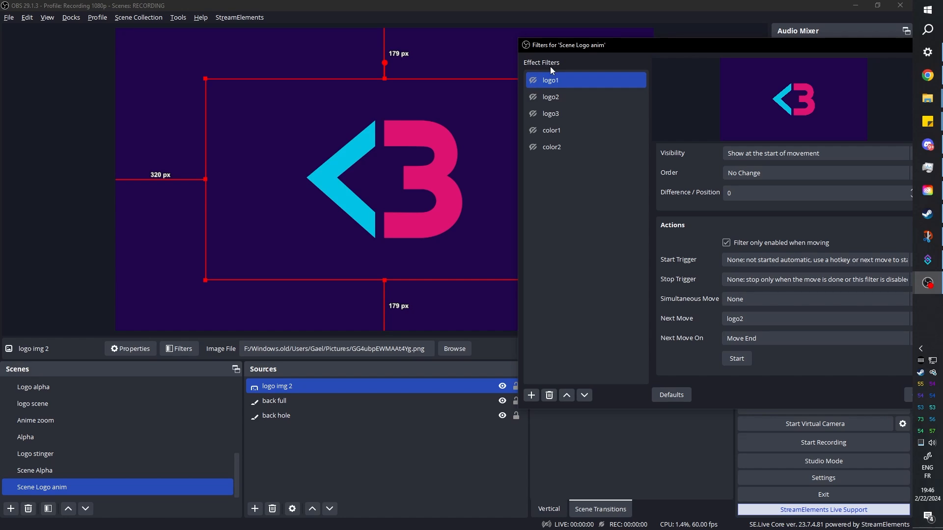
Hide the back hole and back full sources, moving the filters window off the preview
{"action": "left_click_drag", "start_coordinate": [608, 48], "coordinate": [665, 42]}
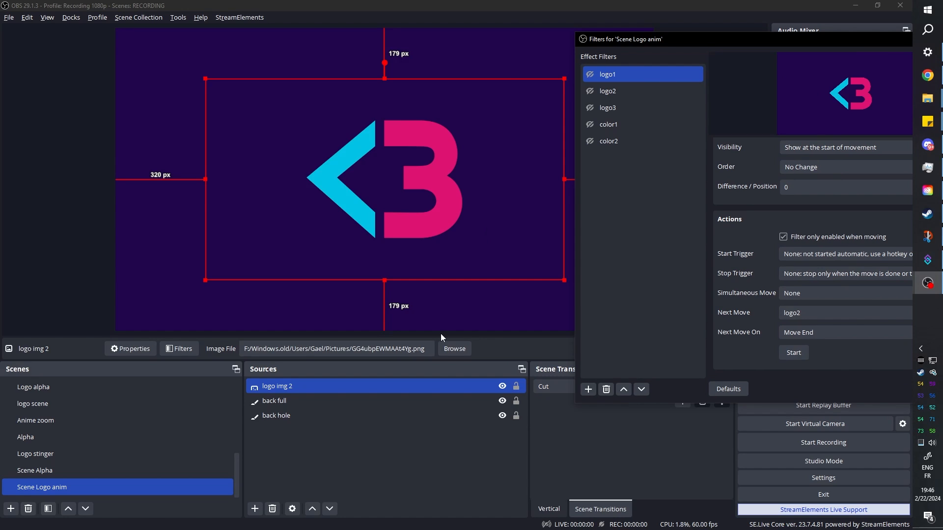
{"action": "left_click", "coordinate": [503, 418], "text": "ctrl"}
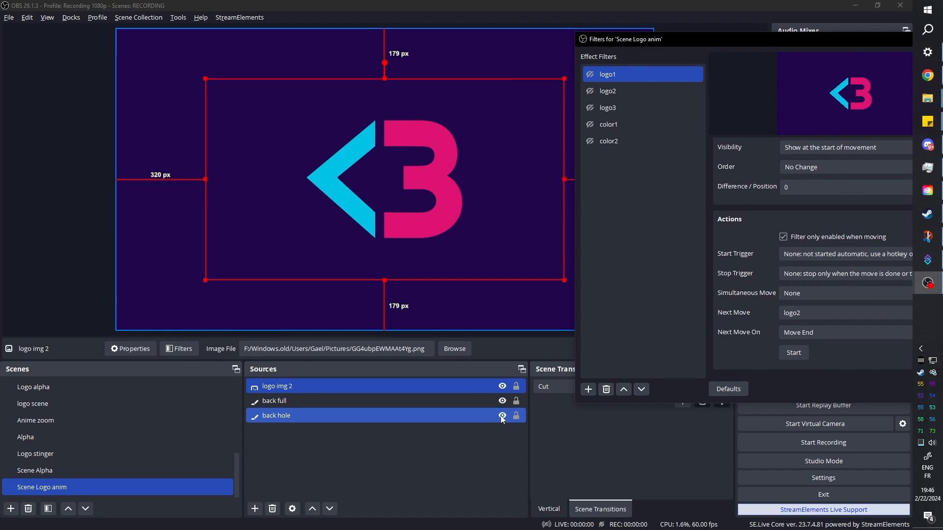
{"action": "left_click", "coordinate": [502, 415]}
{"action": "left_click", "coordinate": [501, 401]}
{"action": "left_click", "coordinate": [372, 457]}
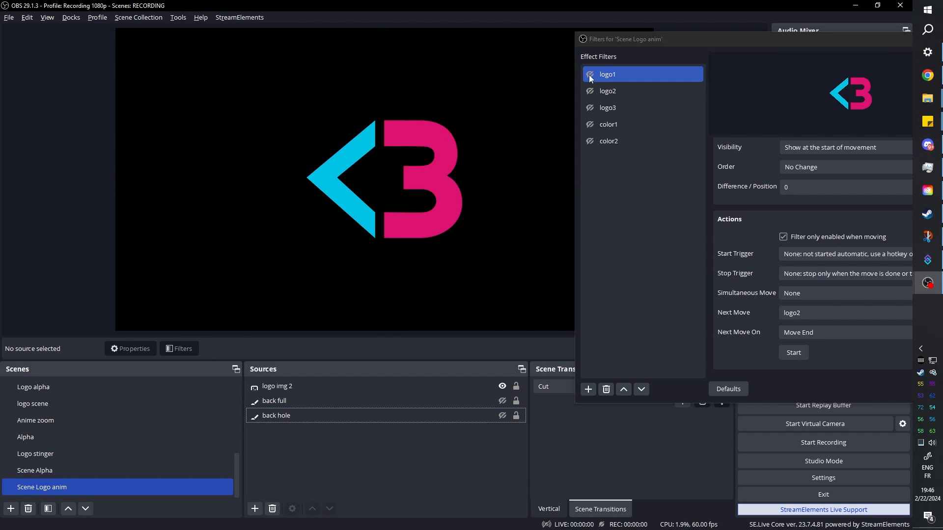
Run the logo1 filter to preview the chained animation without backgrounds, and display the settings of the logo2 filter
{"action": "left_click", "coordinate": [591, 77]}
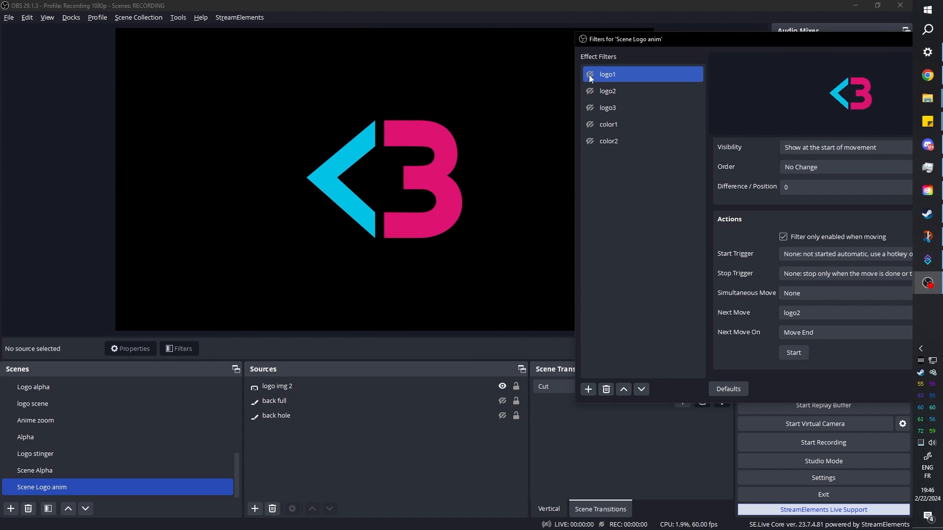
{"action": "left_click", "coordinate": [607, 92]}
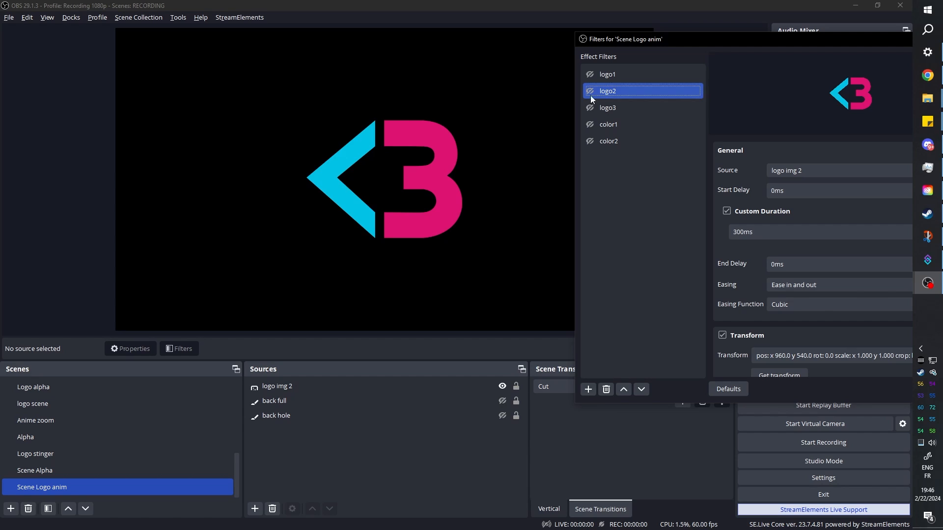
{"action": "left_click", "coordinate": [480, 313]}
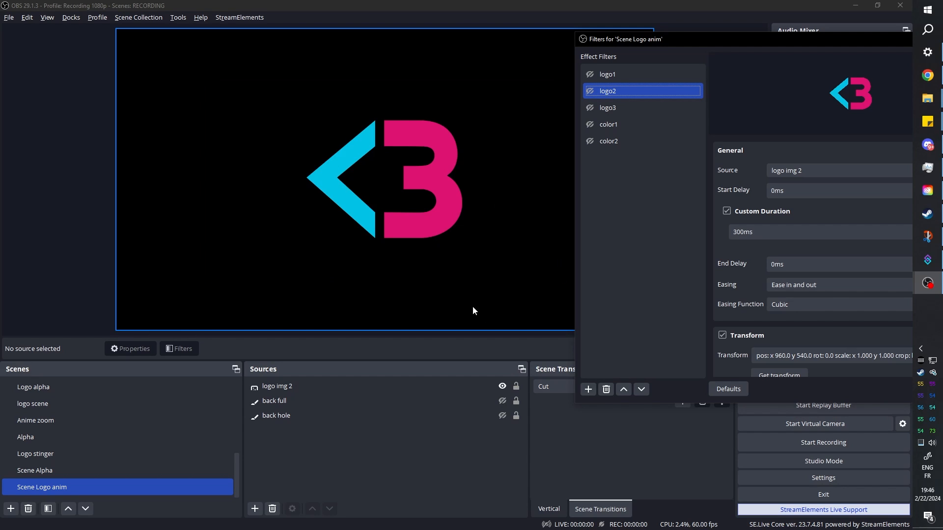
Show the back full source again and select it, bringing the filters window fully into view
{"action": "left_click", "coordinate": [409, 408]}
{"action": "left_click", "coordinate": [503, 401]}
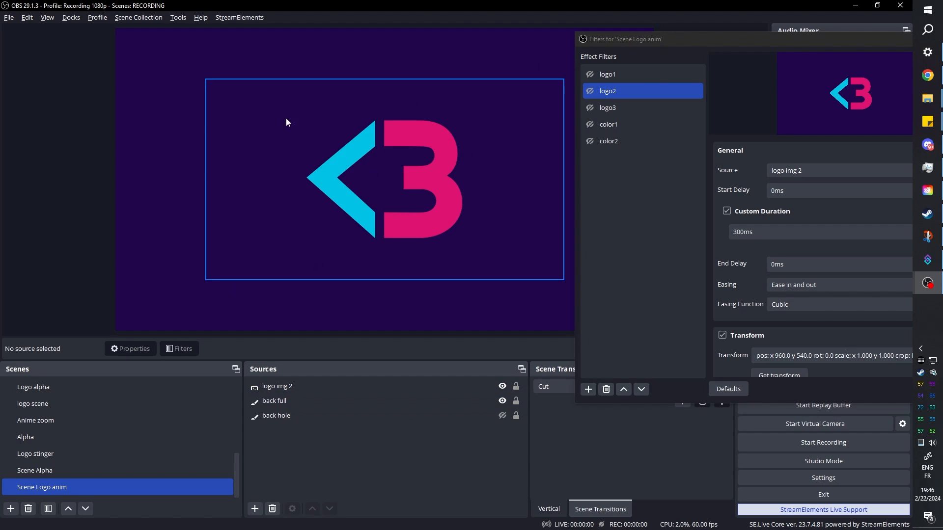
{"action": "left_click_drag", "start_coordinate": [626, 40], "coordinate": [547, 34]}
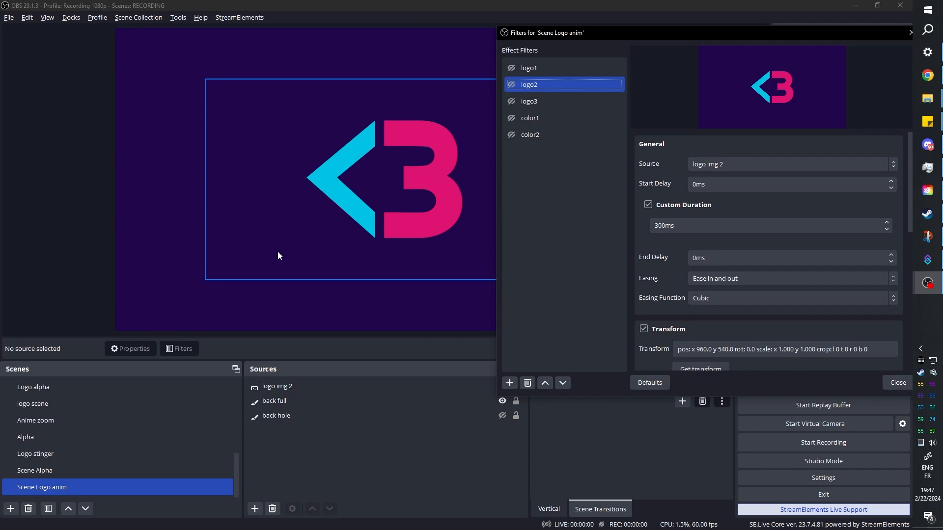
{"action": "left_click", "coordinate": [272, 405]}
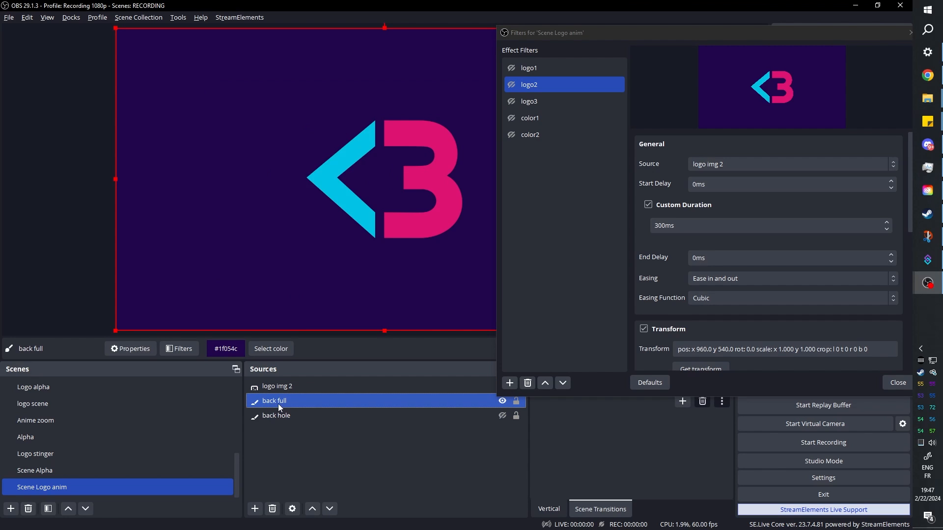
Set the color1 filter's source to back full and its visibility to Show during movement
{"action": "left_click", "coordinate": [534, 121]}
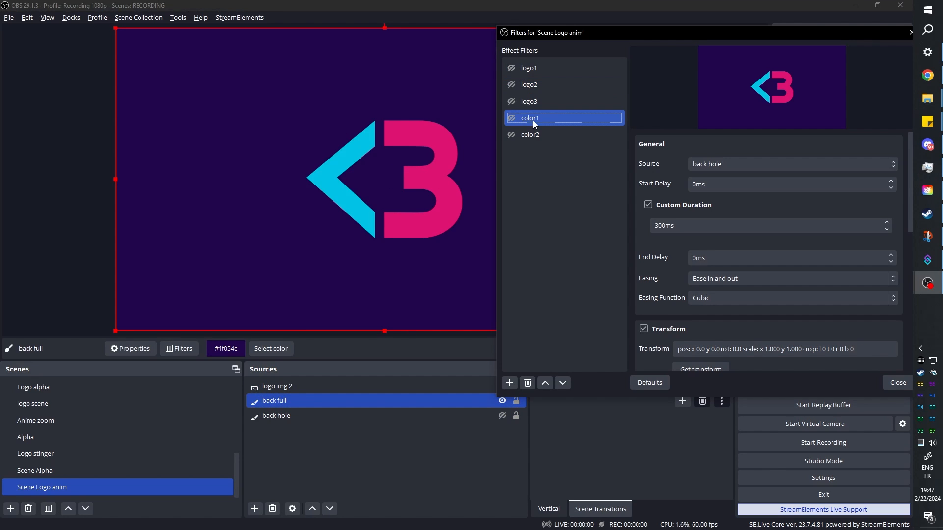
{"action": "left_click", "coordinate": [716, 165]}
{"action": "left_click", "coordinate": [714, 187]}
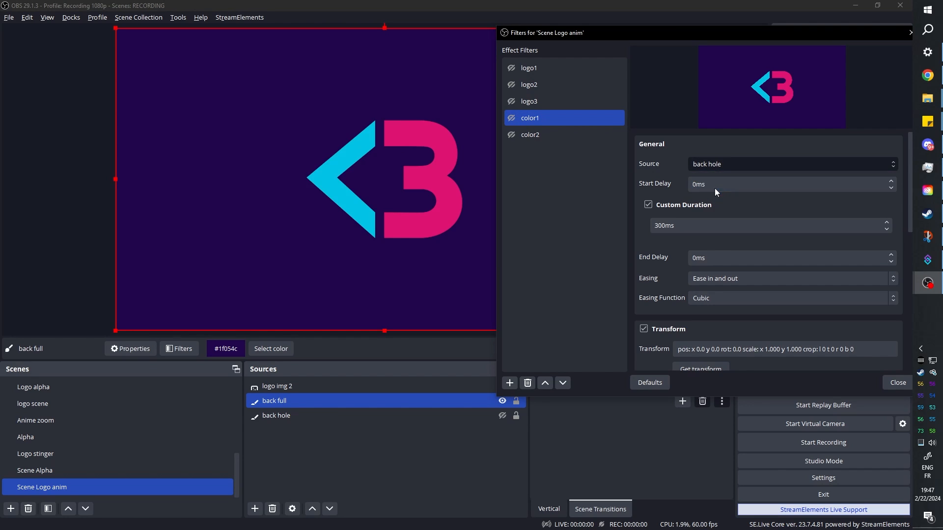
{"action": "scroll", "coordinate": [631, 158], "scroll_direction": "down", "scroll_amount": 1}
{"action": "scroll", "coordinate": [631, 157], "scroll_direction": "down", "scroll_amount": 4}
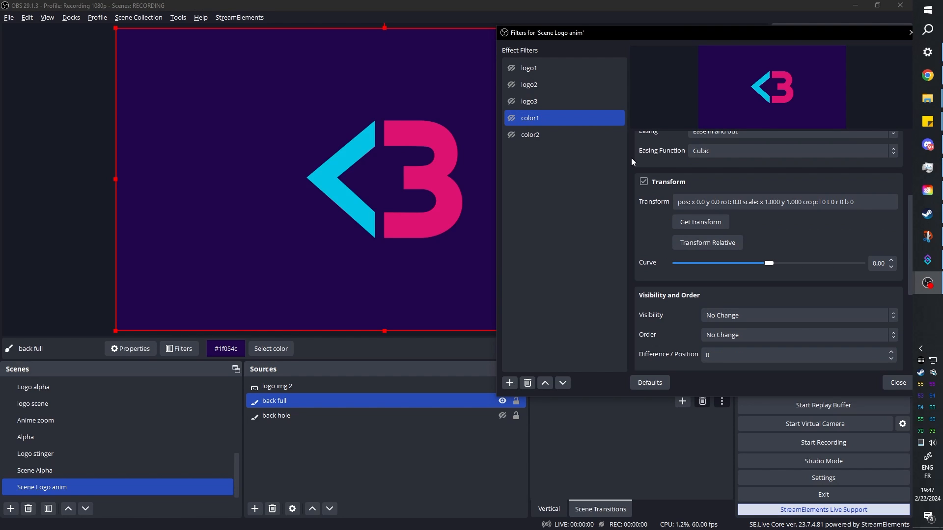
{"action": "scroll", "coordinate": [631, 157], "scroll_direction": "down", "scroll_amount": 3}
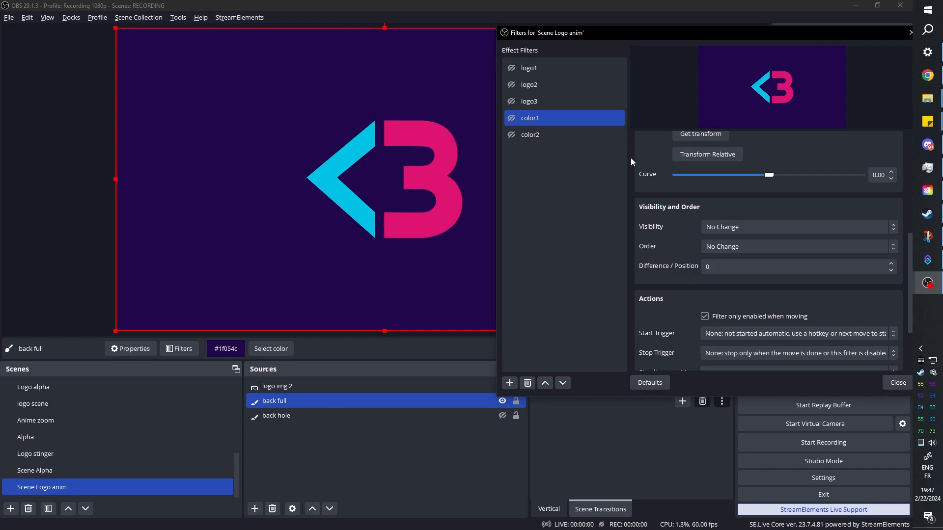
{"action": "left_click", "coordinate": [744, 229]}
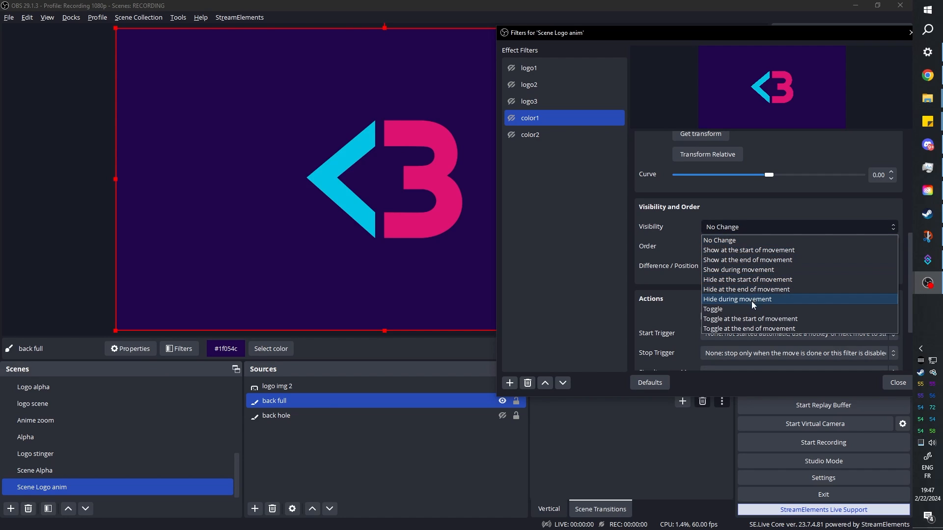
{"action": "left_click", "coordinate": [749, 274]}
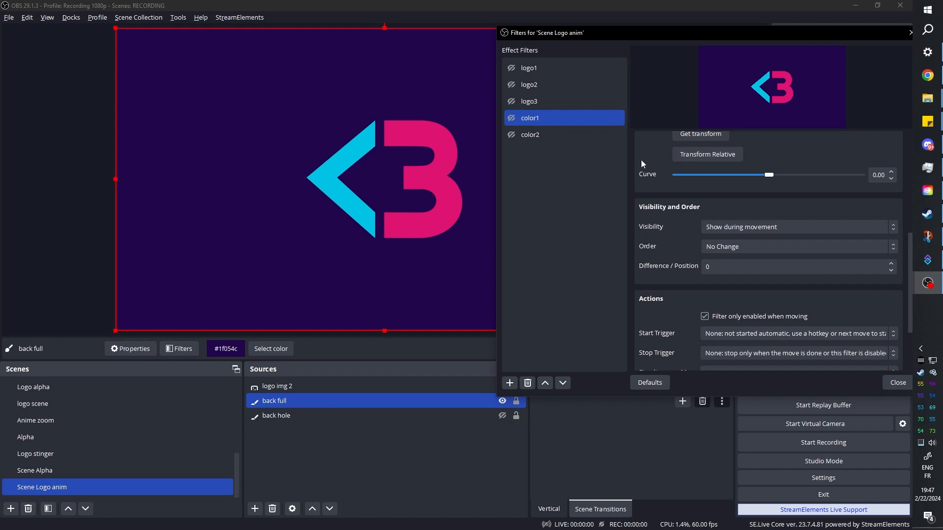
{"action": "scroll", "coordinate": [631, 179], "scroll_direction": "up", "scroll_amount": 7}
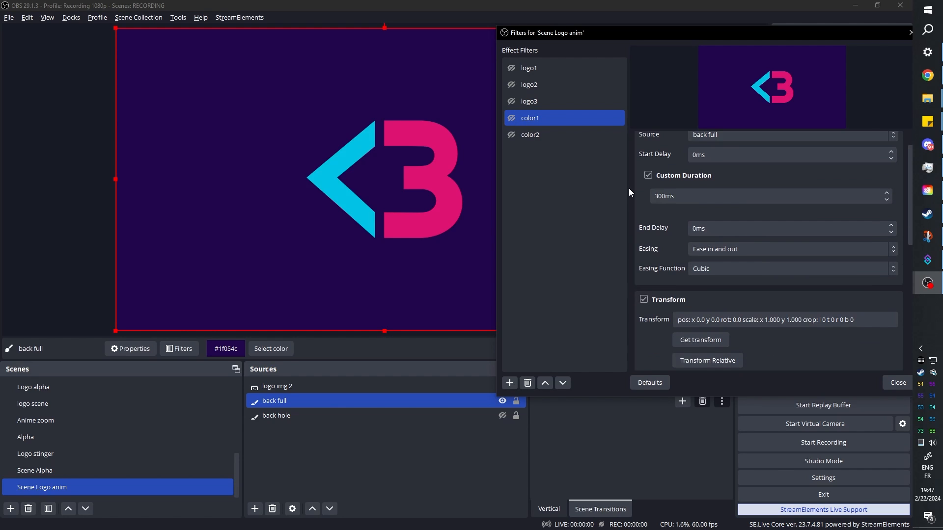
Run the color1 filter twice to test its visibility setting, and run logo1 to check the logo animation
{"action": "left_click", "coordinate": [512, 120]}
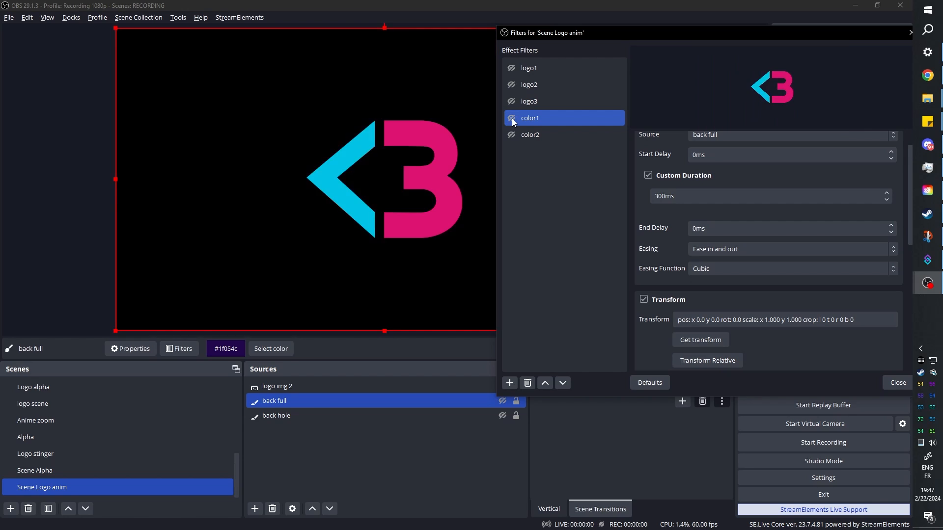
{"action": "left_click", "coordinate": [512, 120]}
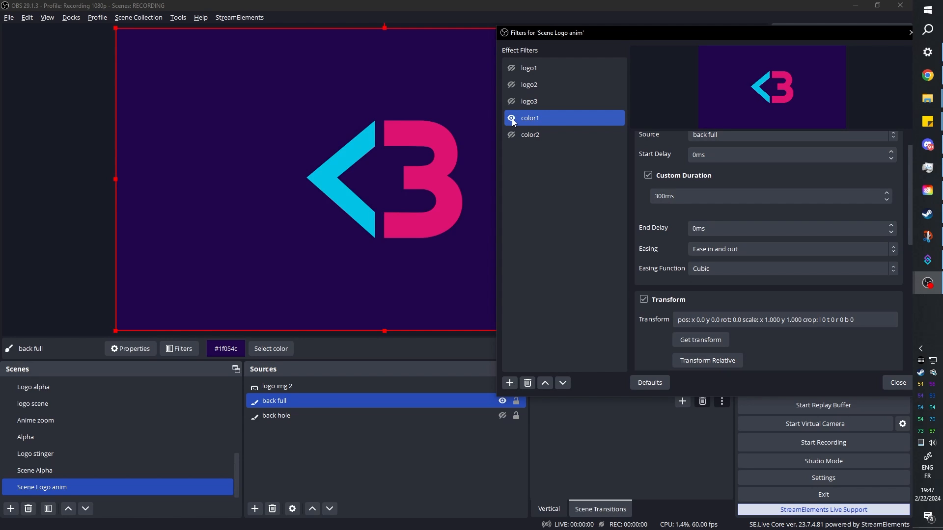
{"action": "left_click", "coordinate": [511, 68]}
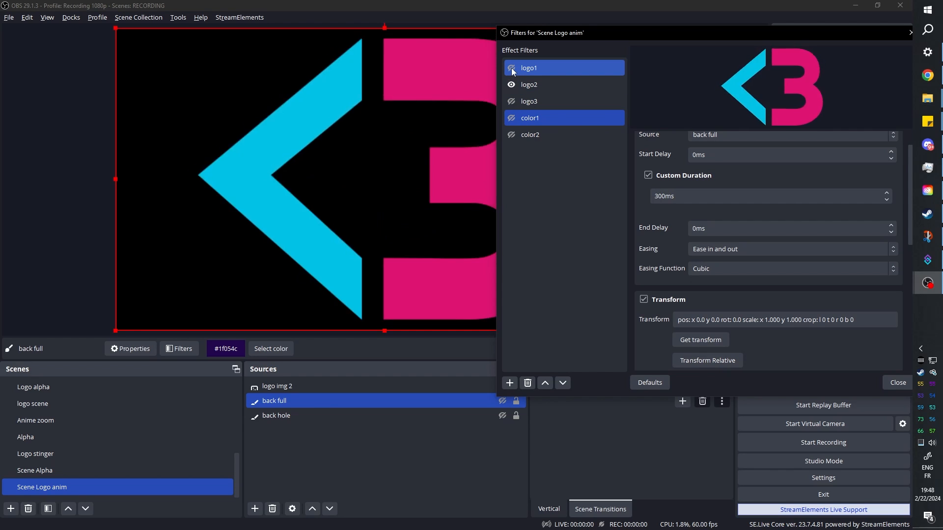
Set the simultaneous move of the logo2 filter to color1 and run logo1 to test the chain
{"action": "left_click", "coordinate": [528, 85]}
{"action": "scroll", "coordinate": [631, 219], "scroll_direction": "down", "scroll_amount": 3}
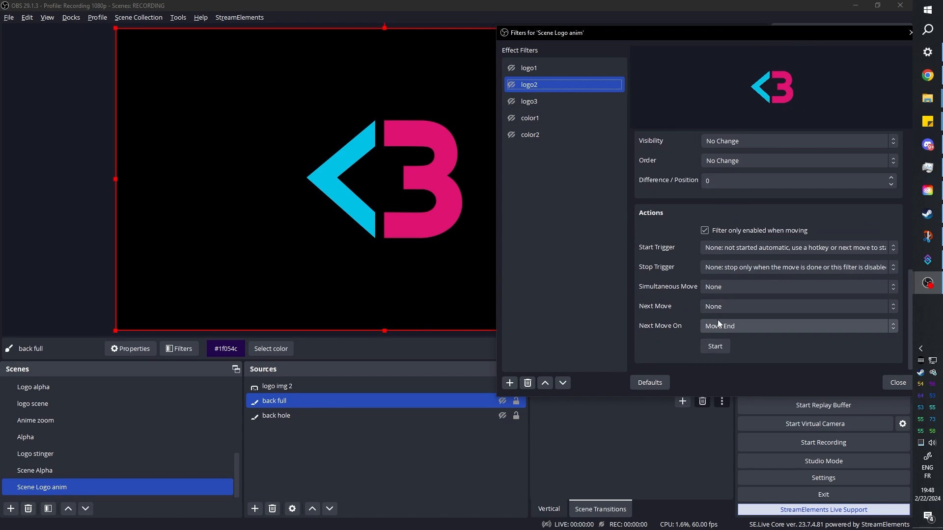
{"action": "left_click", "coordinate": [712, 290]}
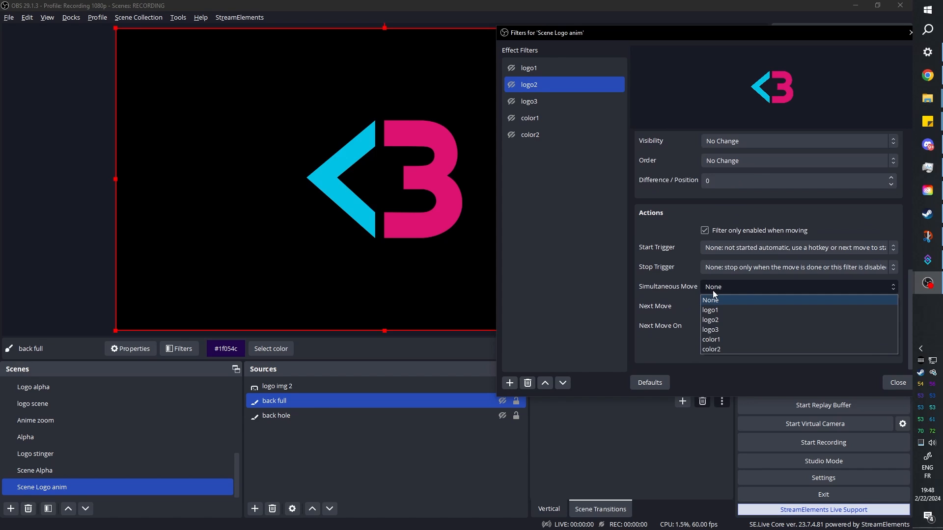
{"action": "left_click", "coordinate": [718, 342]}
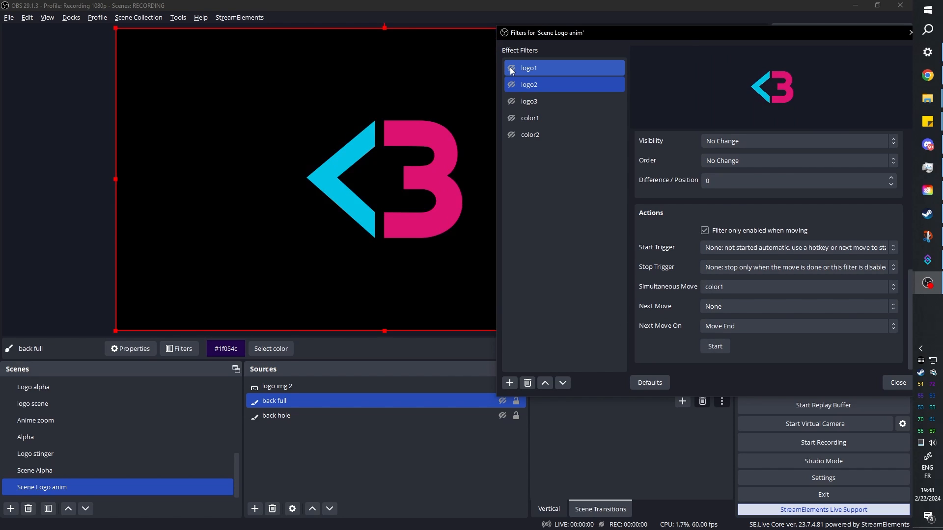
{"action": "left_click", "coordinate": [512, 68]}
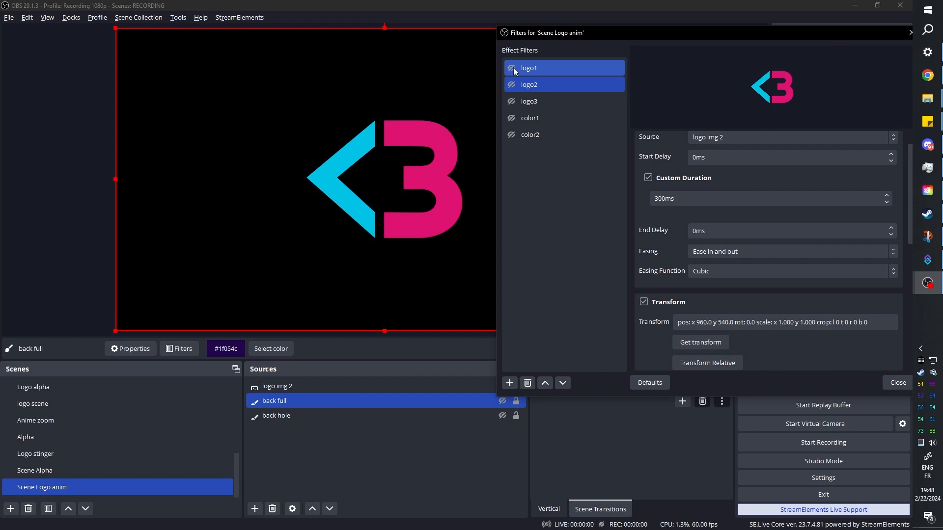
Give back full a Luma Wipe show transition with the Sinus 9 image, and preview it with the logo1 filter
{"action": "left_click_drag", "start_coordinate": [535, 33], "coordinate": [589, 33]}
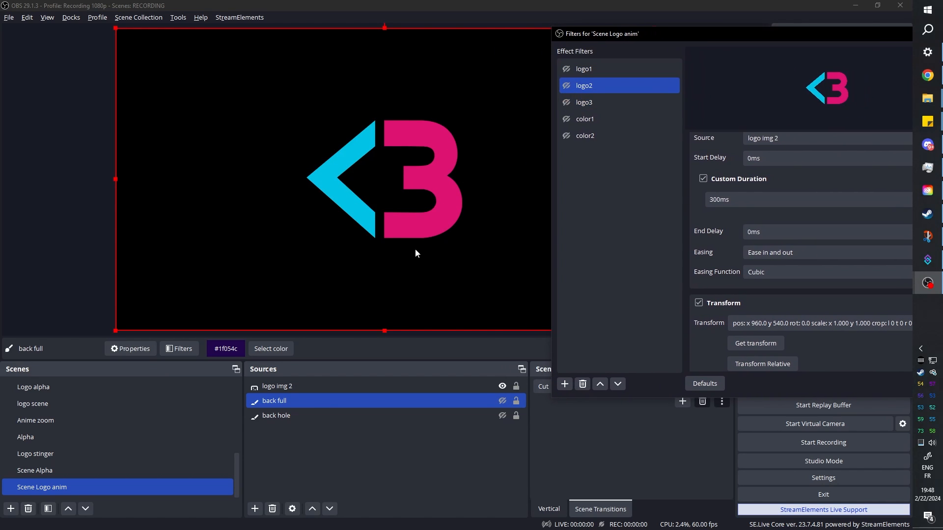
{"action": "right_click", "coordinate": [286, 402]}
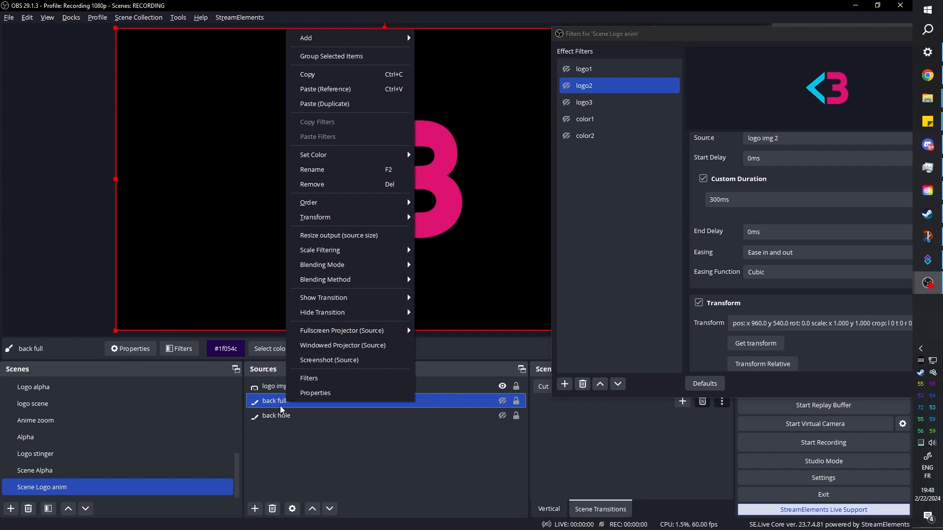
{"action": "mouse_move", "coordinate": [345, 305]}
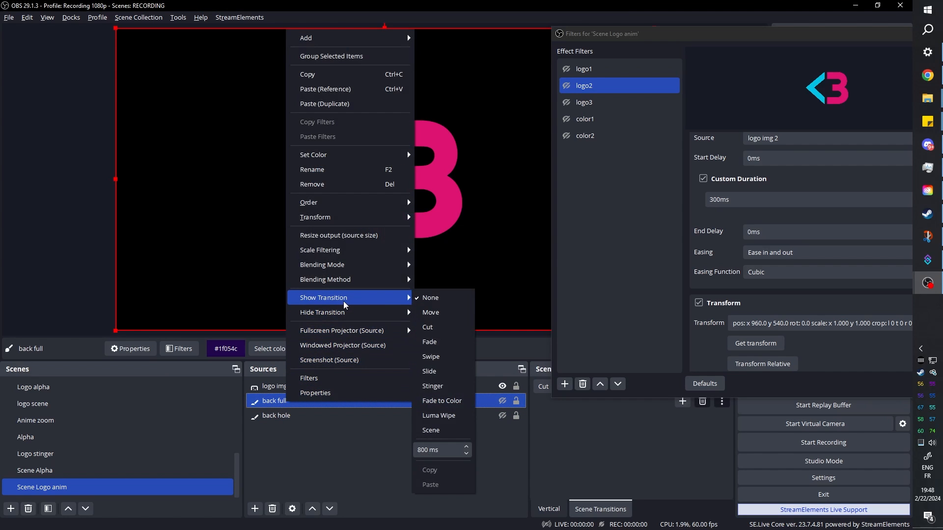
{"action": "left_click", "coordinate": [444, 419]}
{"action": "left_click", "coordinate": [635, 271]}
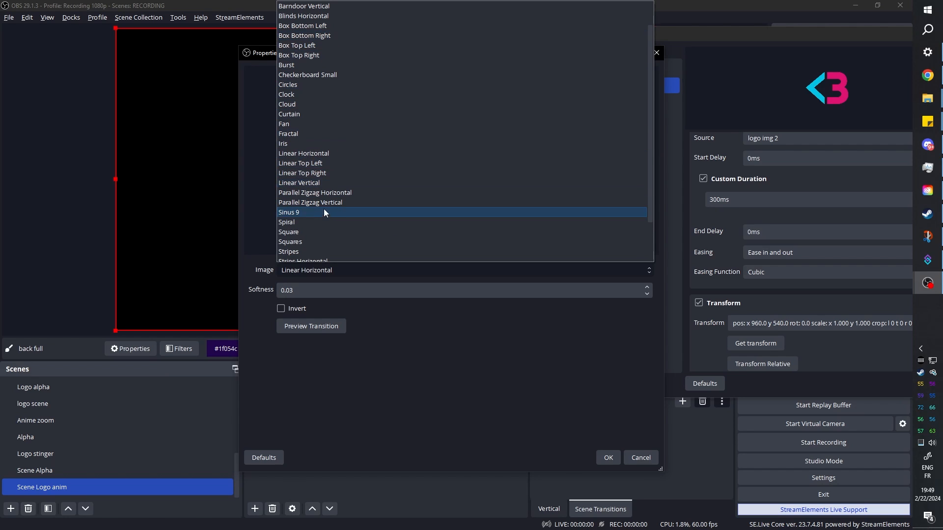
{"action": "scroll", "coordinate": [345, 232], "scroll_direction": "down", "scroll_amount": 2}
{"action": "scroll", "coordinate": [346, 221], "scroll_direction": "up", "scroll_amount": 3}
{"action": "scroll", "coordinate": [363, 147], "scroll_direction": "down", "scroll_amount": 3}
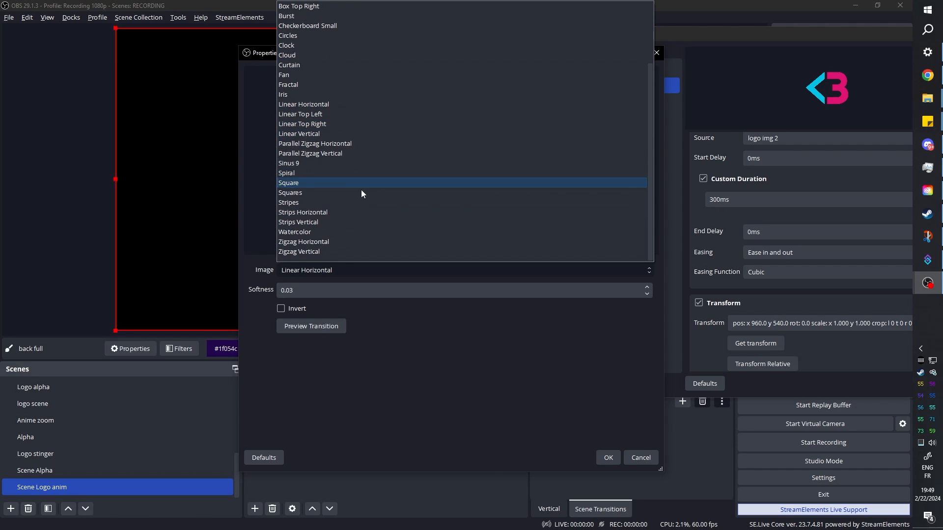
{"action": "left_click", "coordinate": [305, 163]}
{"action": "left_click", "coordinate": [312, 325]}
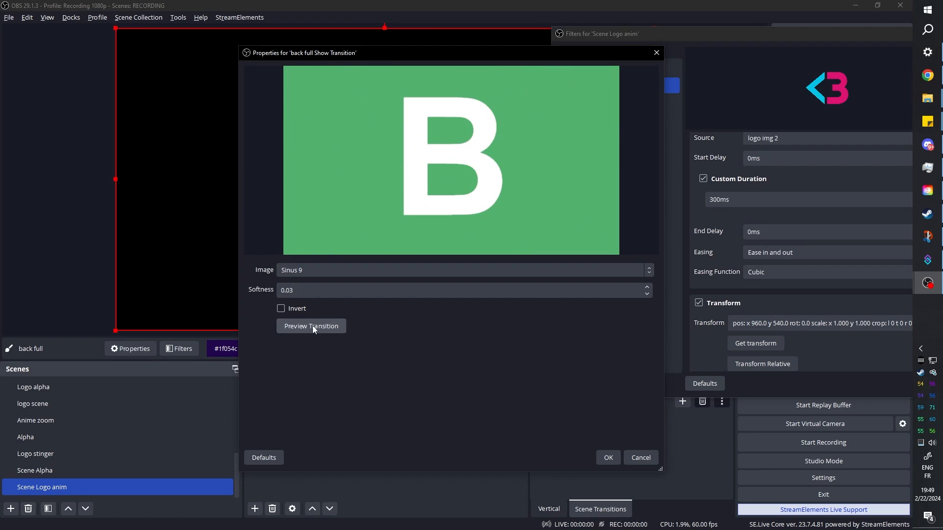
{"action": "left_click", "coordinate": [602, 462]}
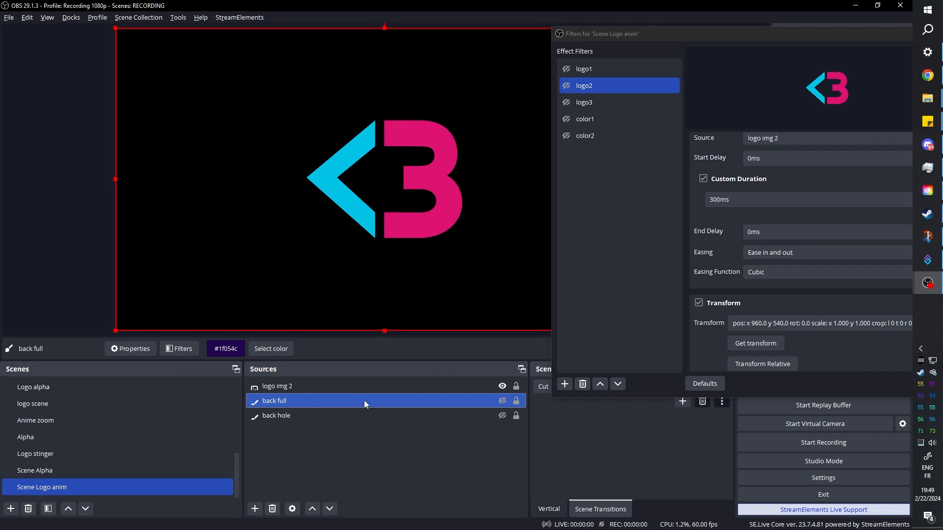
{"action": "left_click", "coordinate": [567, 69], "text": "ctrl"}
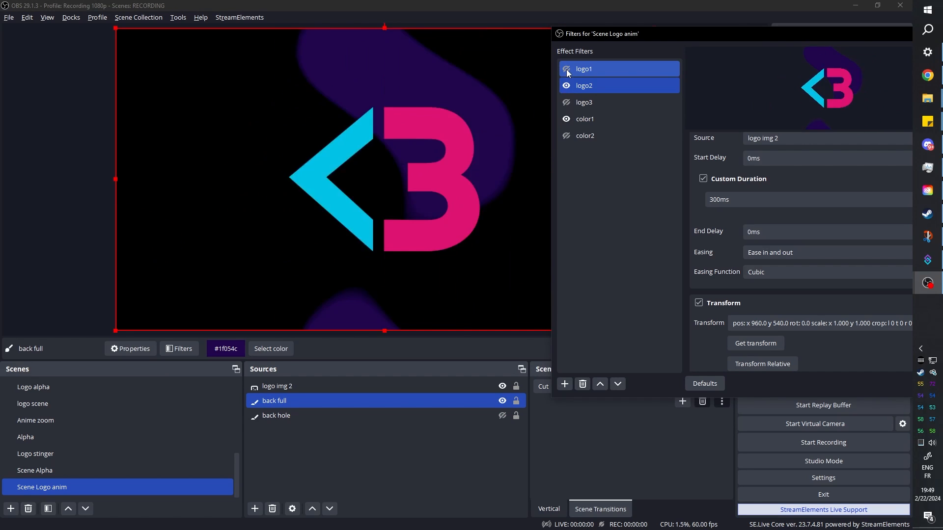
Set the custom duration of the color1 filter to 1000 ms and run logo1 to test the timing
{"action": "left_click", "coordinate": [590, 122]}
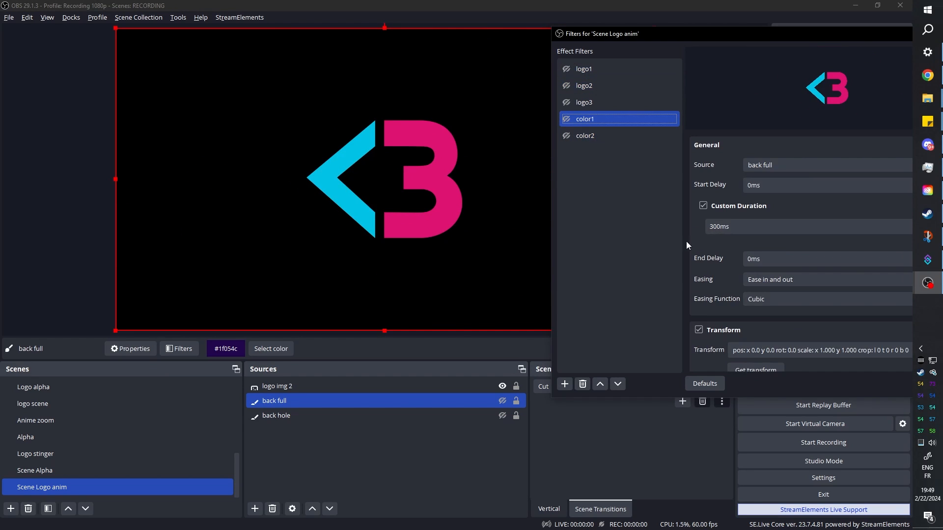
{"action": "left_click_drag", "start_coordinate": [713, 228], "coordinate": [704, 250]}
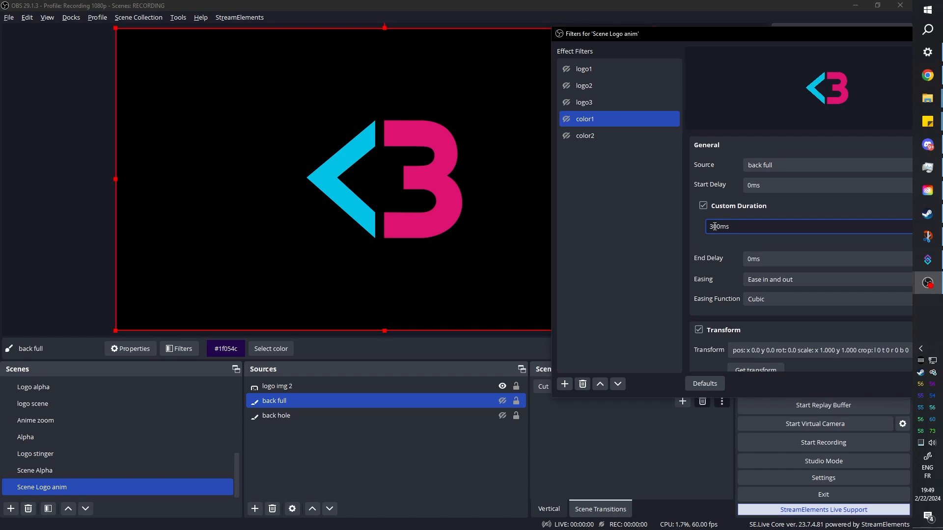
{"action": "type", "text": "10"}
{"action": "left_click", "coordinate": [686, 228]}
{"action": "left_click", "coordinate": [566, 69]}
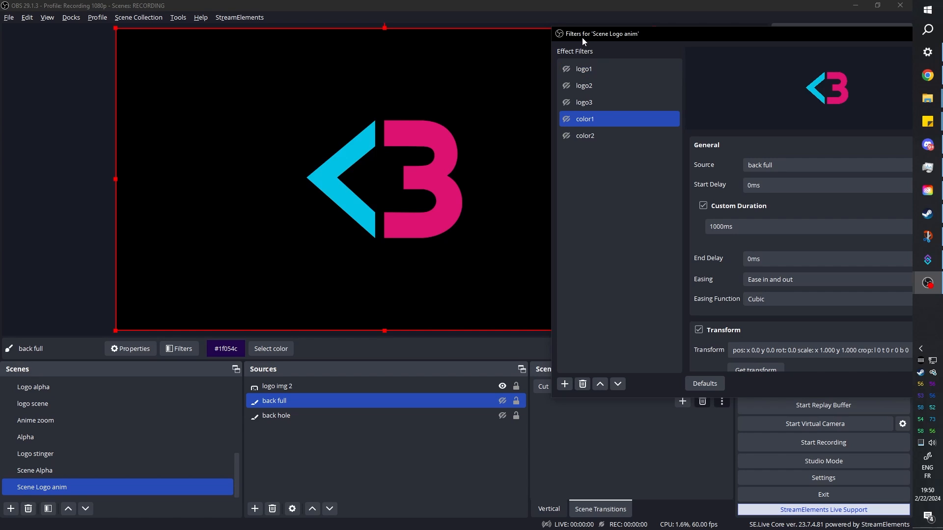
Set the color1 filter's custom duration to 1200 ms and run logo1 again
{"action": "left_click_drag", "start_coordinate": [718, 226], "coordinate": [714, 227]}
{"action": "type", "text": "2"}
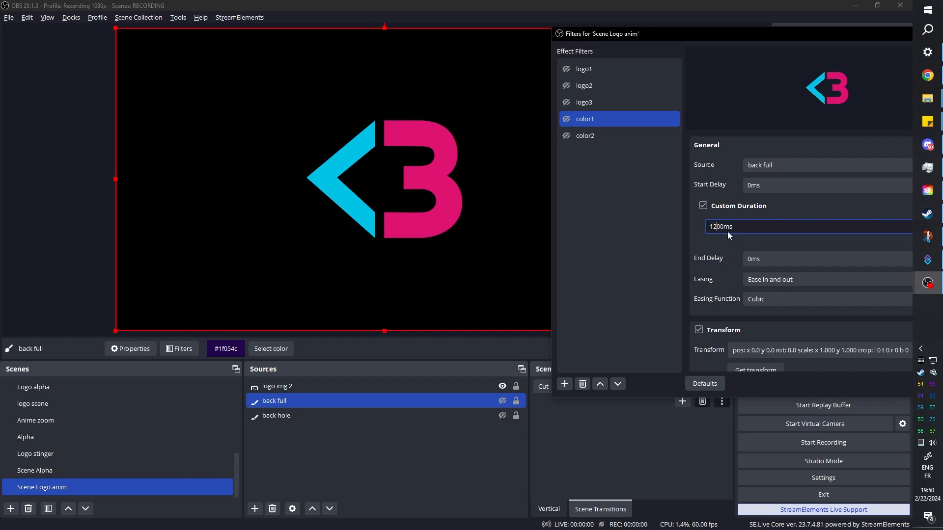
{"action": "left_click", "coordinate": [566, 70]}
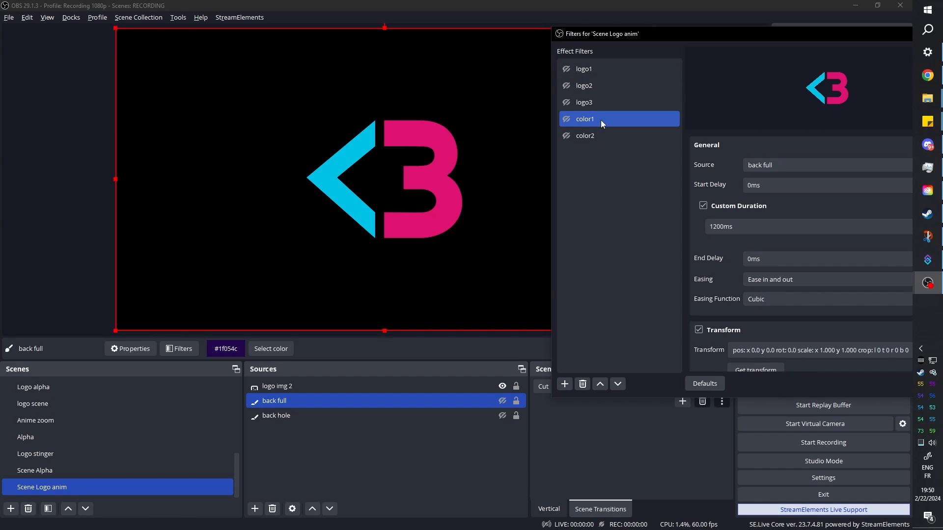
Show the back hole source, and briefly hide logo img 2 to check the cutout behind it
{"action": "left_click", "coordinate": [502, 416]}
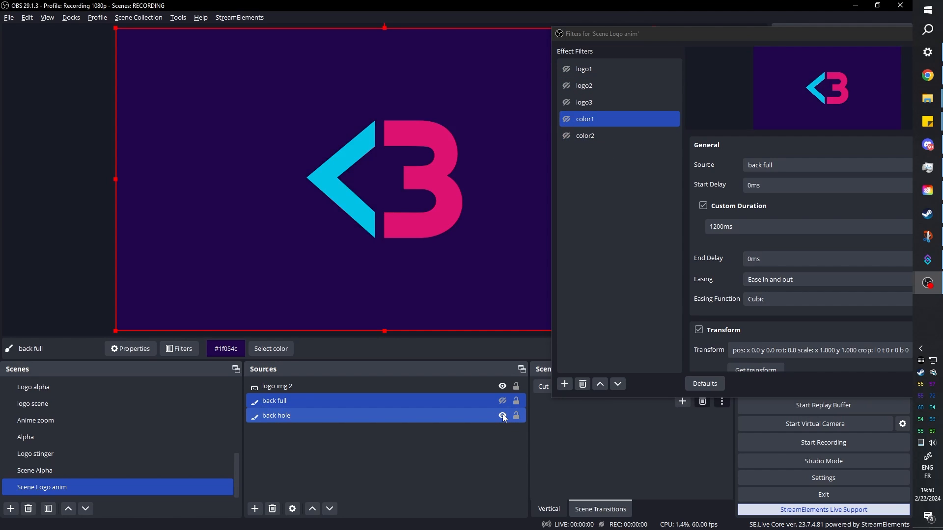
{"action": "left_click", "coordinate": [510, 388], "text": "ctrl"}
{"action": "left_click", "coordinate": [503, 386]}
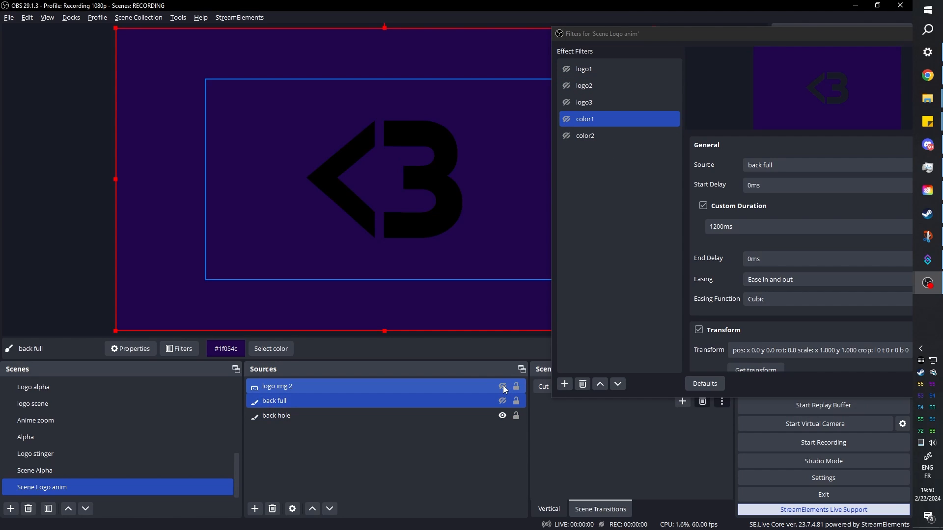
{"action": "left_click", "coordinate": [503, 387]}
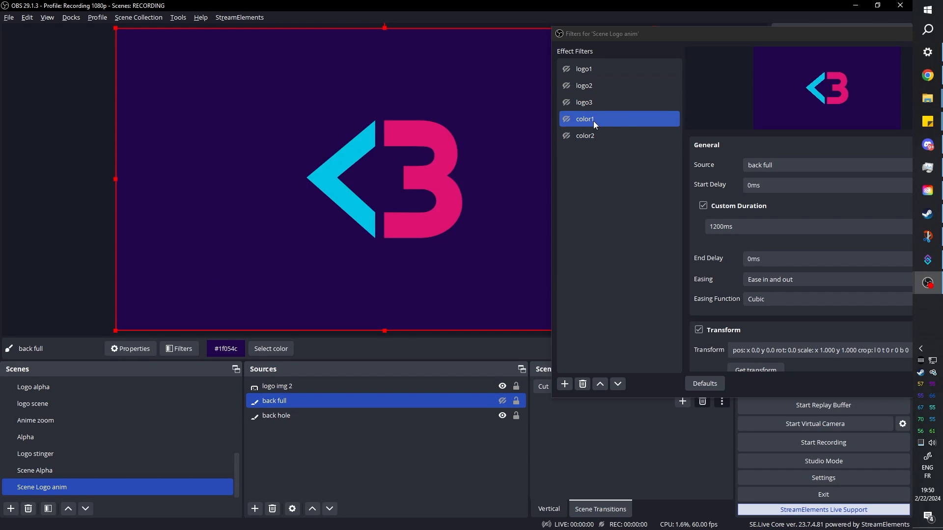
Set the color2 filter's visibility to Show during movement
{"action": "left_click", "coordinate": [593, 121]}
{"action": "left_click", "coordinate": [594, 136]}
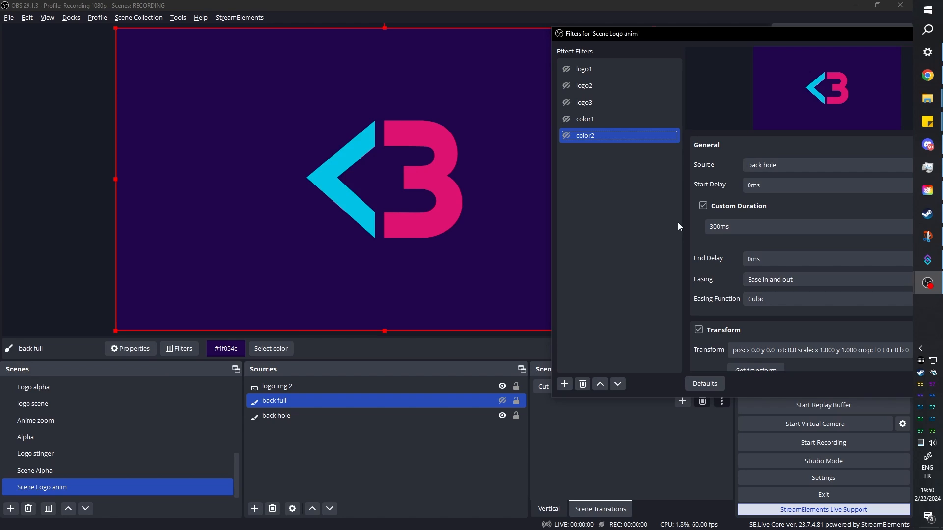
{"action": "scroll", "coordinate": [685, 222], "scroll_direction": "down", "scroll_amount": 10}
{"action": "scroll", "coordinate": [685, 222], "scroll_direction": "up", "scroll_amount": 3}
{"action": "left_click", "coordinate": [812, 228]}
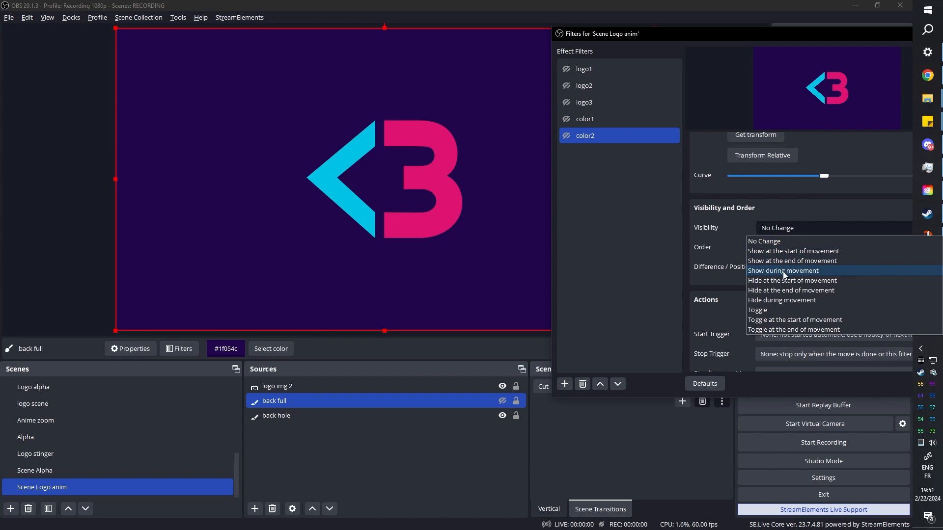
{"action": "left_click", "coordinate": [784, 271]}
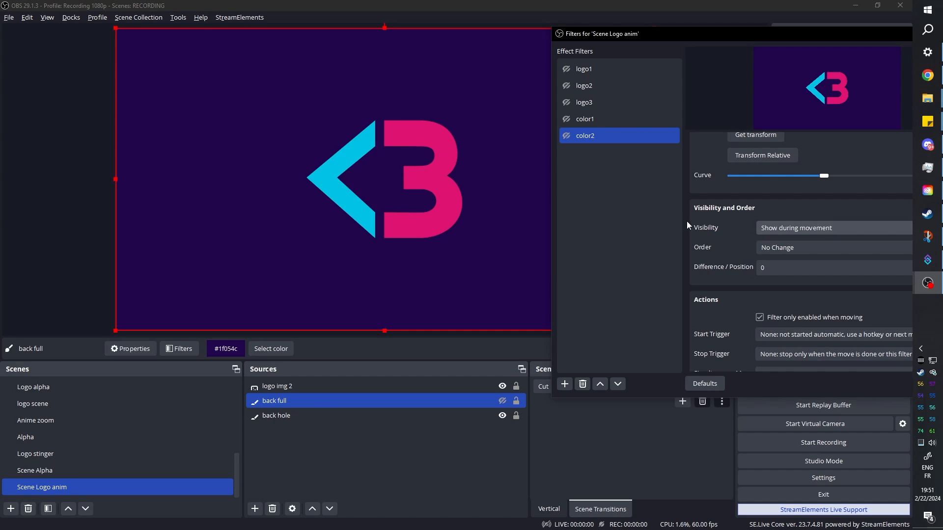
Set color2 as the next move of the color1 filter, and run logo1 to test the chain
{"action": "left_click", "coordinate": [593, 120]}
{"action": "scroll", "coordinate": [687, 224], "scroll_direction": "down", "scroll_amount": 1}
{"action": "scroll", "coordinate": [687, 225], "scroll_direction": "down", "scroll_amount": 5}
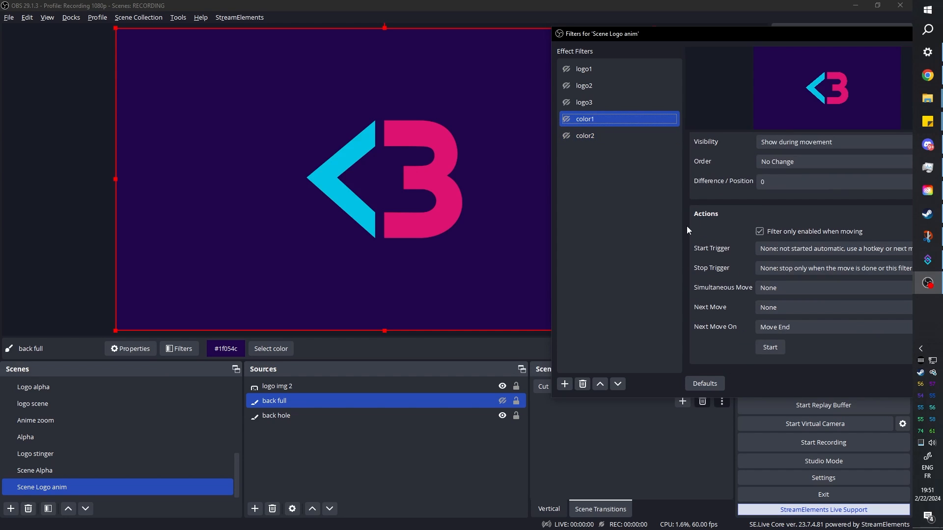
{"action": "left_click", "coordinate": [780, 307]}
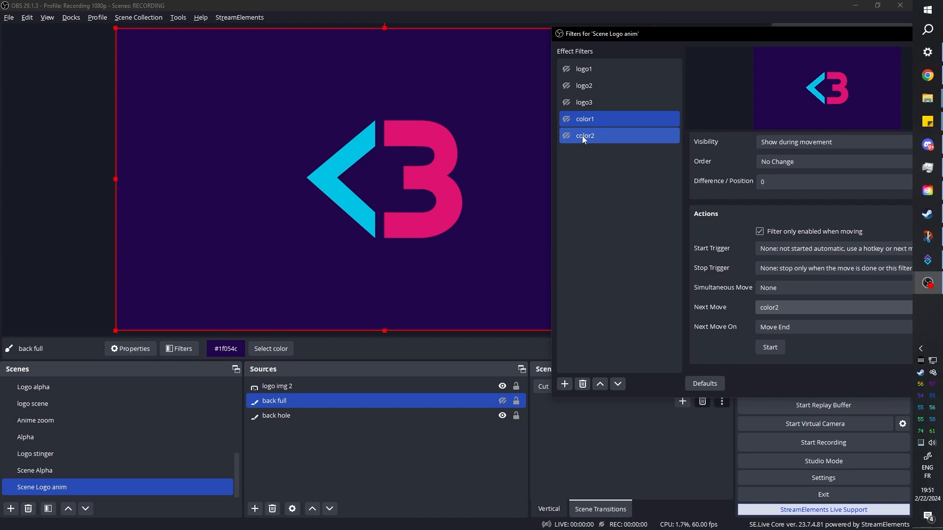
{"action": "left_click", "coordinate": [567, 69]}
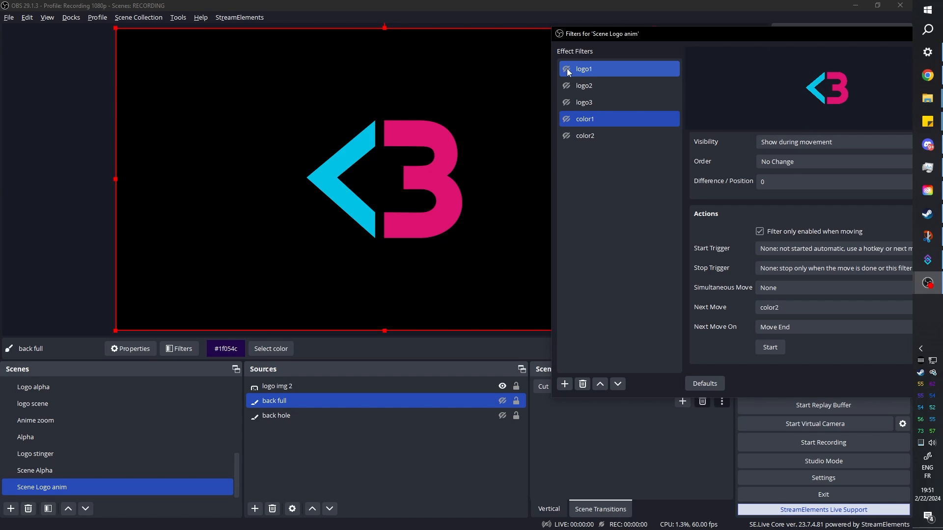
Set the logo2 filter's visibility to Hide at the end of movement
{"action": "left_click", "coordinate": [588, 87]}
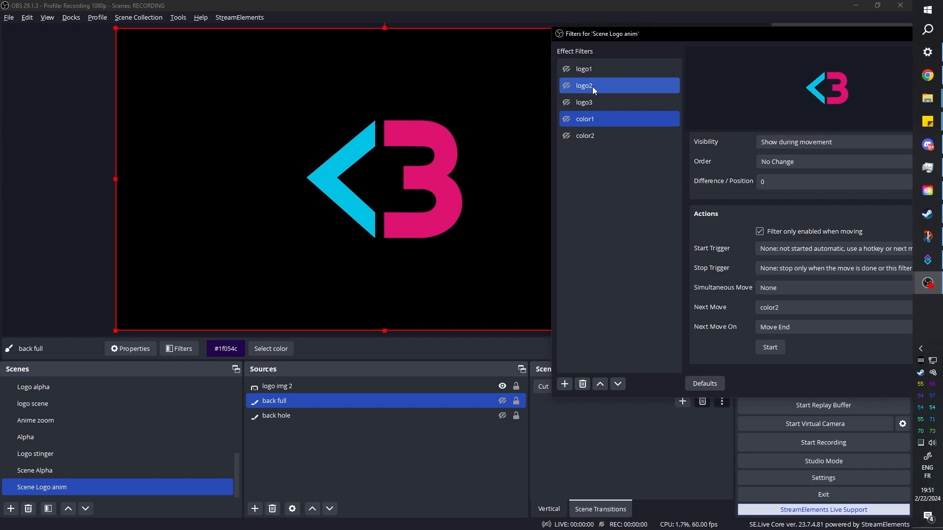
{"action": "left_click", "coordinate": [594, 88]}
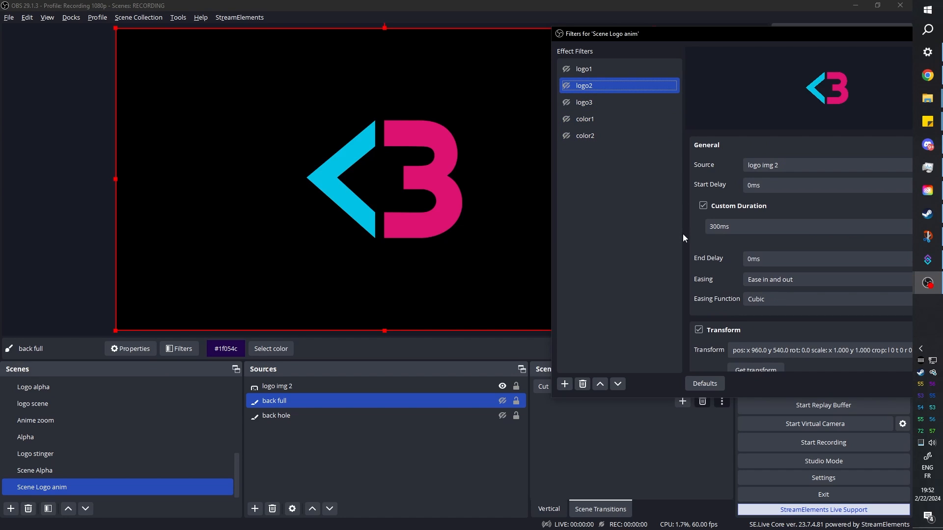
{"action": "scroll", "coordinate": [685, 231], "scroll_direction": "down", "scroll_amount": 8}
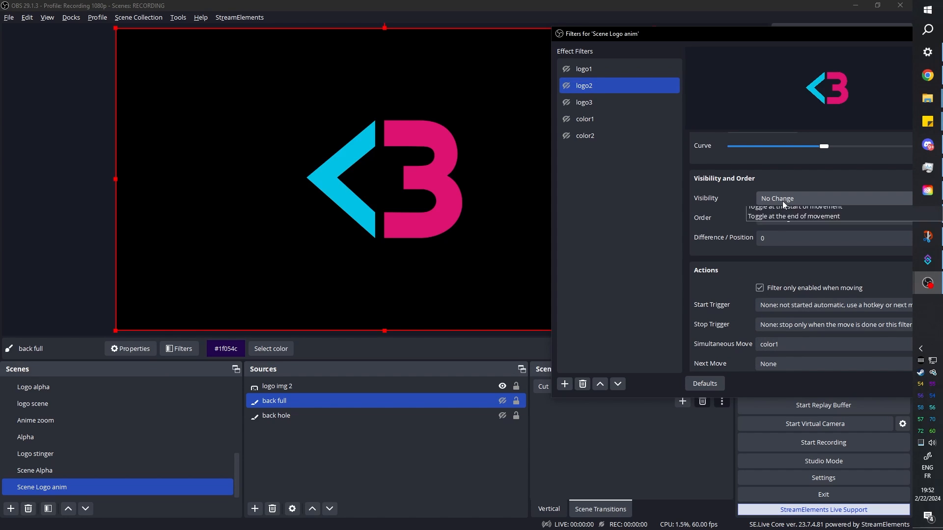
{"action": "left_click", "coordinate": [784, 206]}
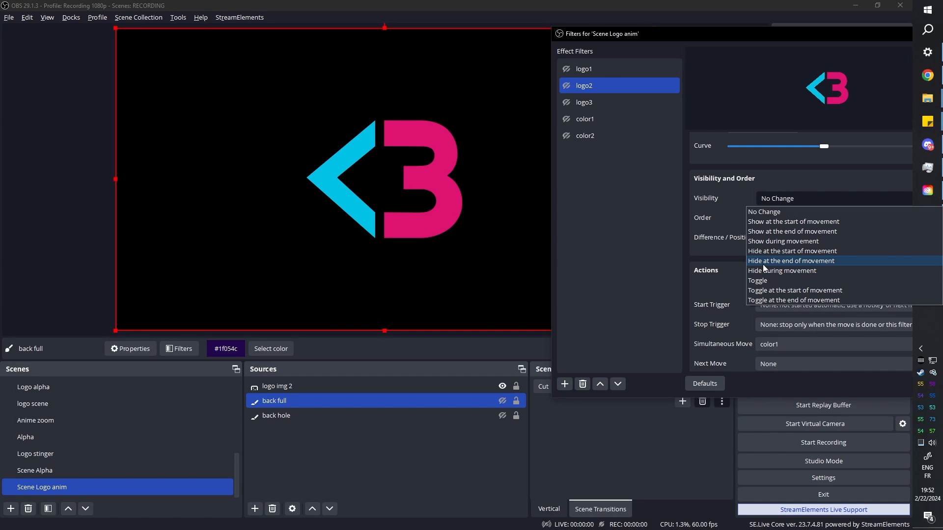
{"action": "left_click", "coordinate": [764, 263]}
Run the logo1 filter repeatedly to preview how the logo disappears before the color2 stage
{"action": "left_click", "coordinate": [567, 74]}
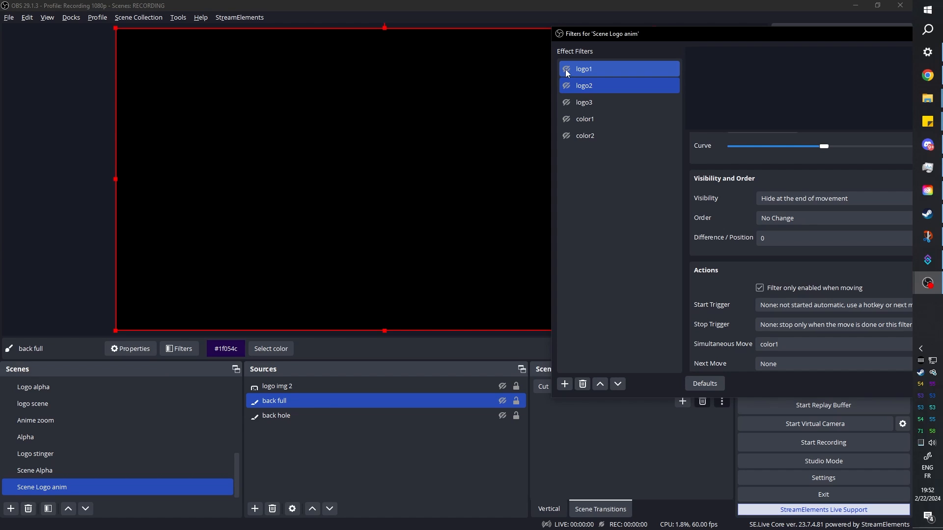
{"action": "left_click", "coordinate": [567, 74]}
{"action": "left_click", "coordinate": [567, 74]}
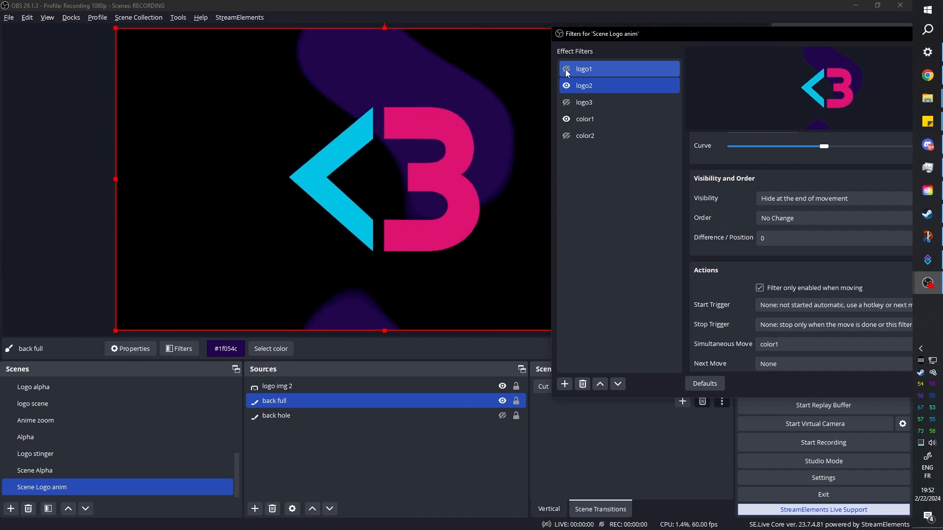
{"action": "left_click", "coordinate": [568, 72], "text": "ctrl"}
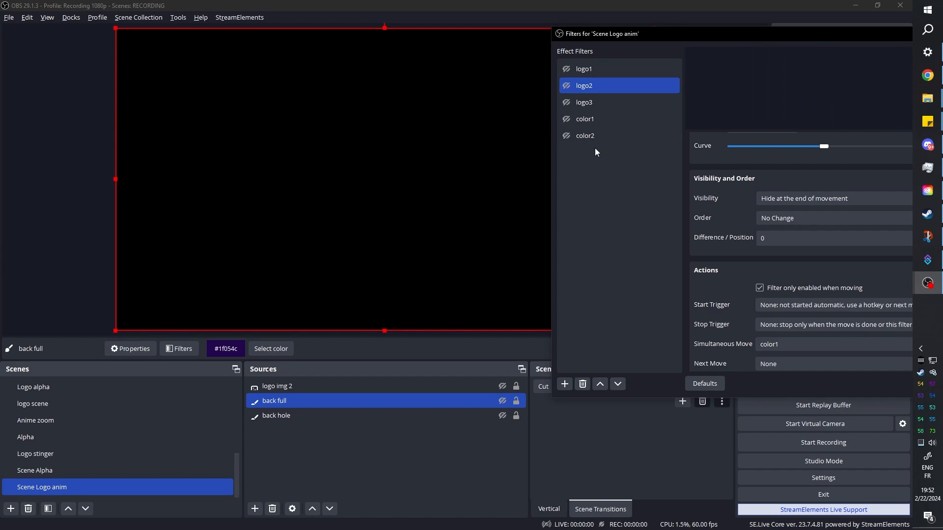
{"action": "left_click", "coordinate": [588, 139], "text": "ctrl"}
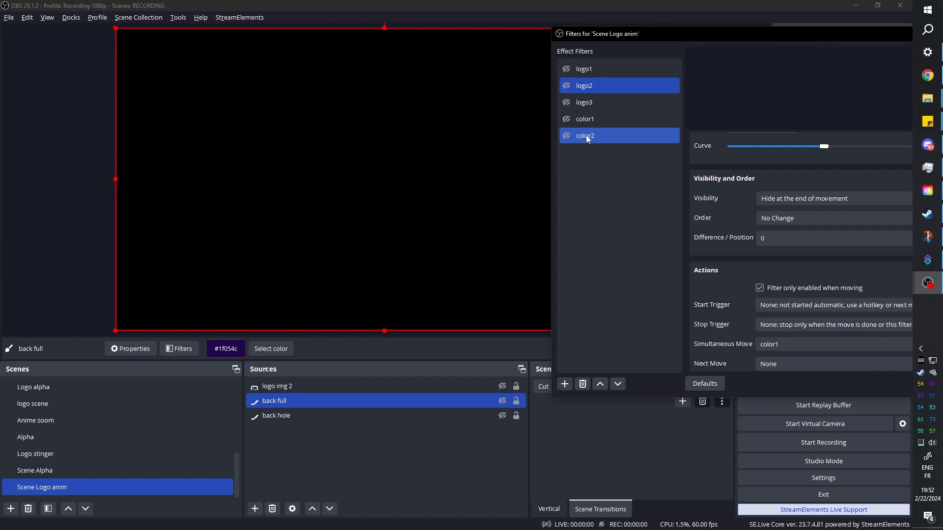
{"action": "left_click", "coordinate": [588, 138], "text": "ctrl"}
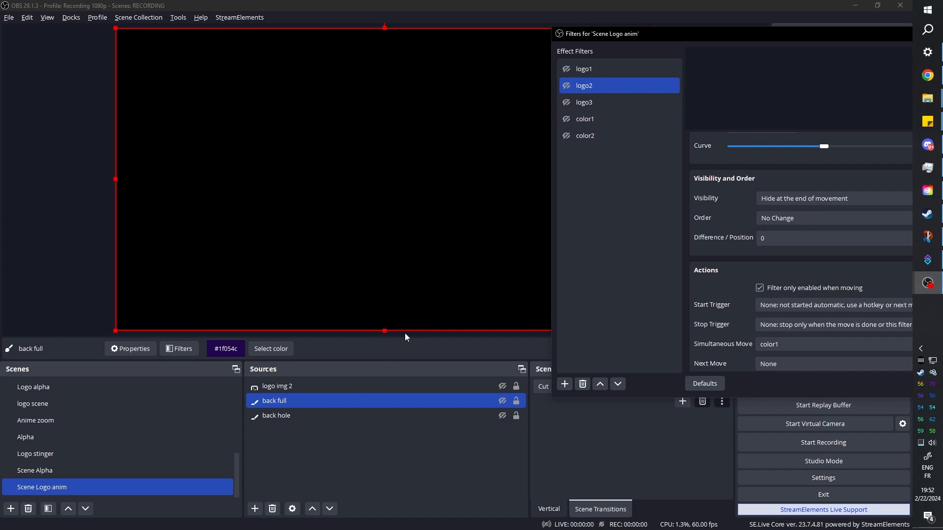
Give logo img 2 a Luma Wipe hide transition with the Sinus 9 image
{"action": "left_click", "coordinate": [279, 388]}
{"action": "right_click", "coordinate": [279, 387]}
{"action": "mouse_move", "coordinate": [366, 294]}
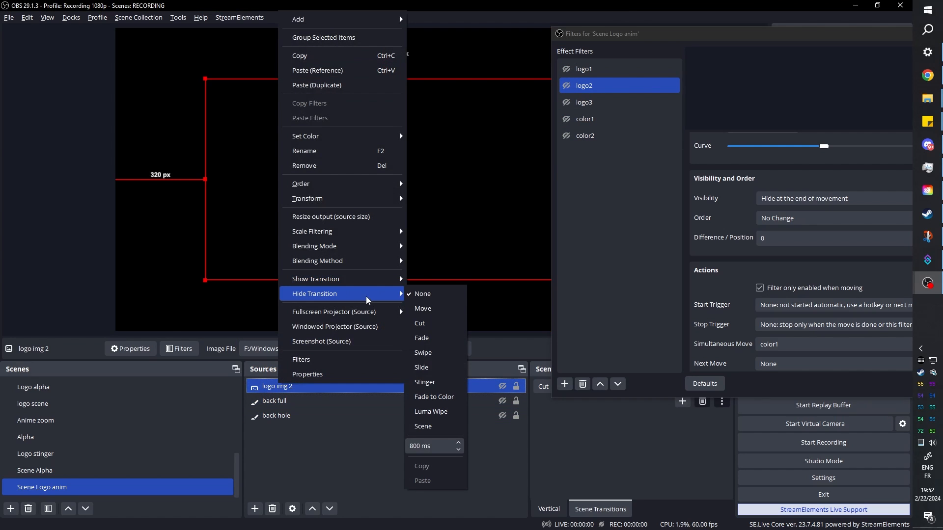
{"action": "left_click", "coordinate": [430, 411]}
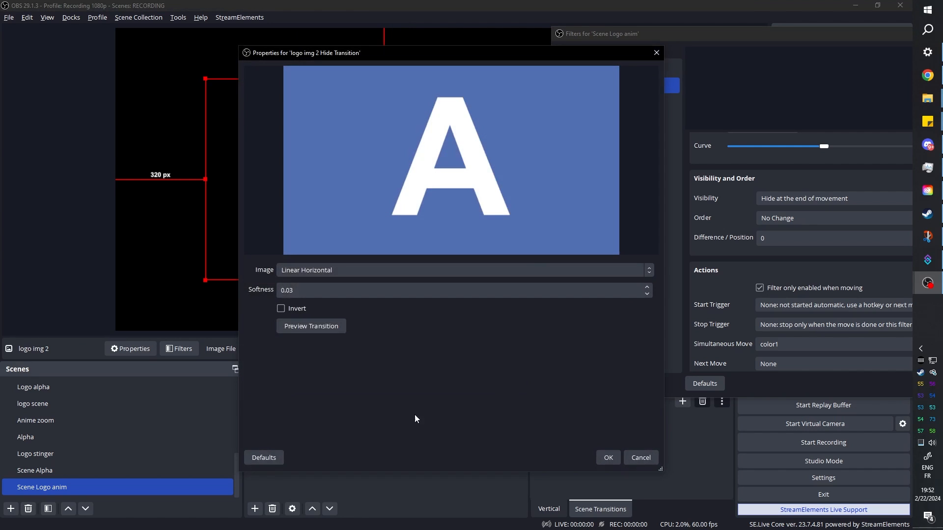
{"action": "left_click", "coordinate": [426, 273]}
{"action": "scroll", "coordinate": [347, 206], "scroll_direction": "down", "scroll_amount": 2}
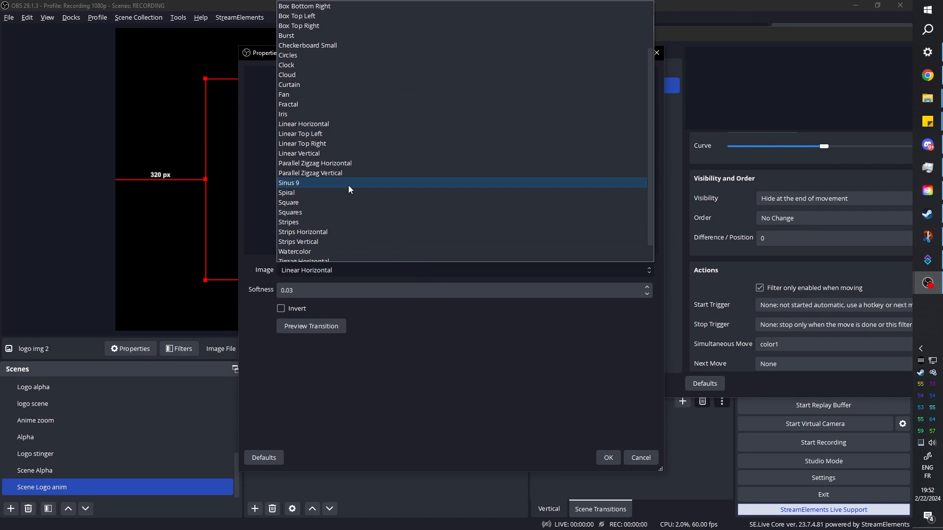
{"action": "left_click", "coordinate": [348, 190]}
{"action": "left_click", "coordinate": [605, 458]}
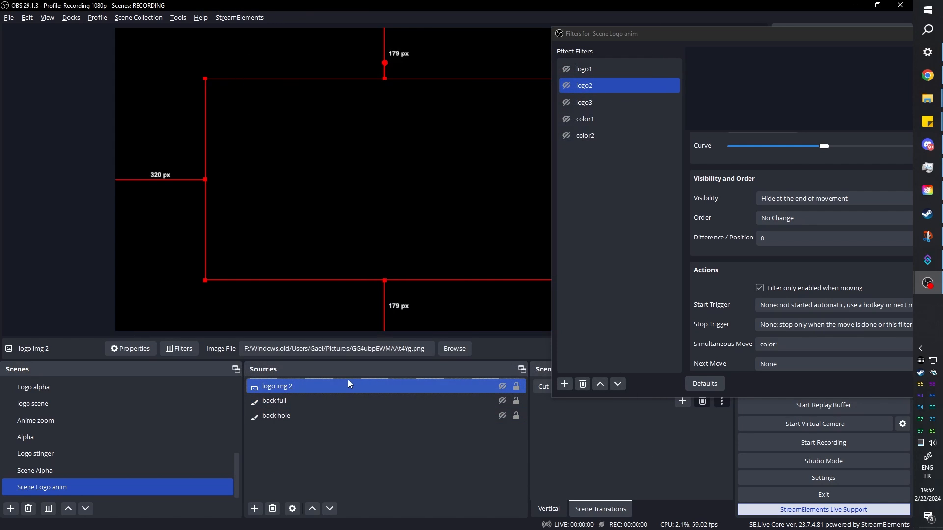
Check the duration of logo img 2's hide transition, and run logo1 to preview the wipe
{"action": "right_click", "coordinate": [333, 391]}
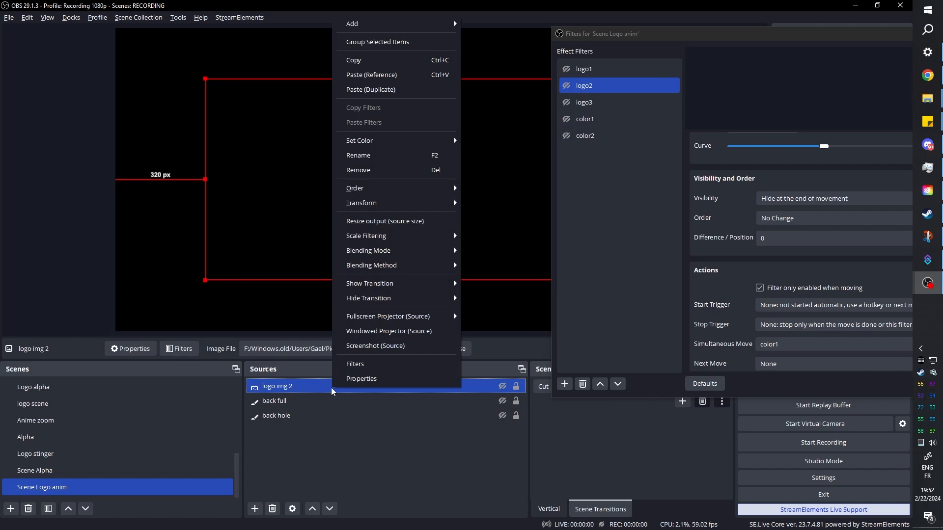
{"action": "mouse_move", "coordinate": [414, 299]}
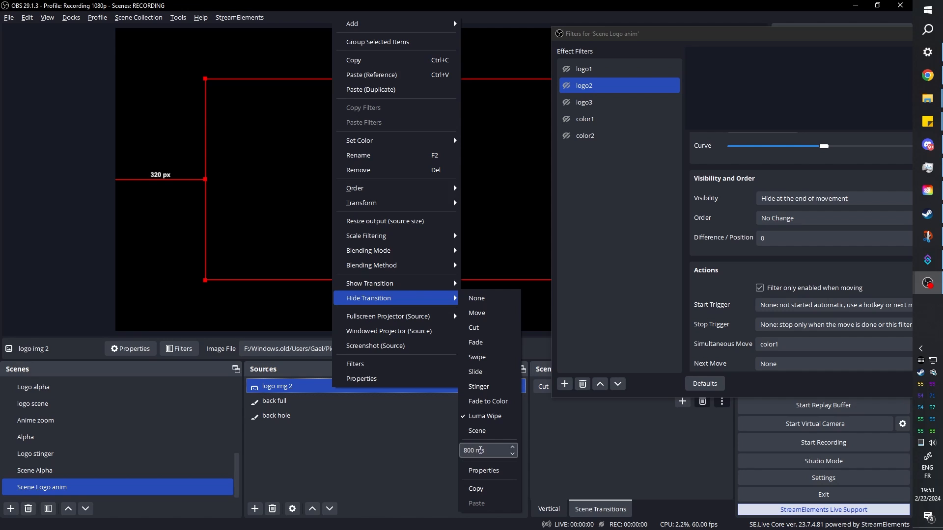
{"action": "left_click", "coordinate": [569, 71]}
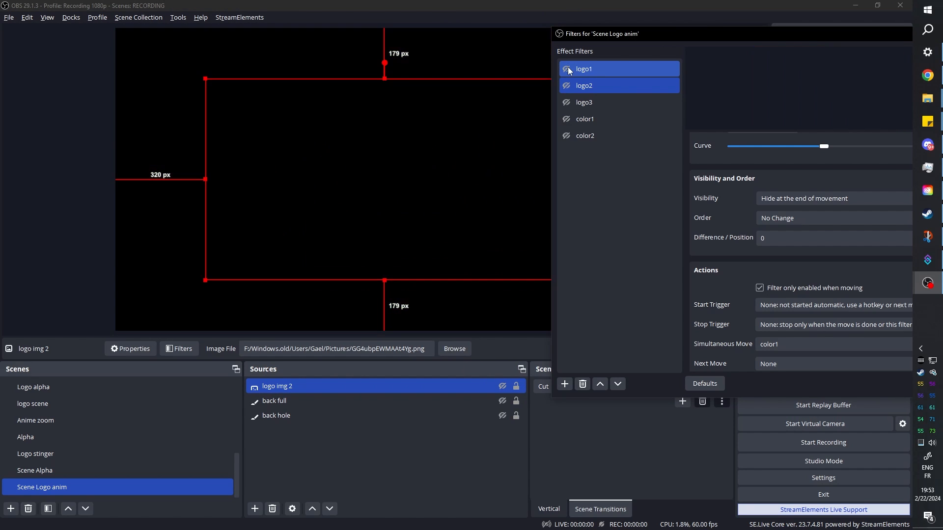
Edit the duration of logo img 2's hide transition, and run logo1 again to test the timing
{"action": "right_click", "coordinate": [352, 388]}
{"action": "mouse_move", "coordinate": [421, 237]}
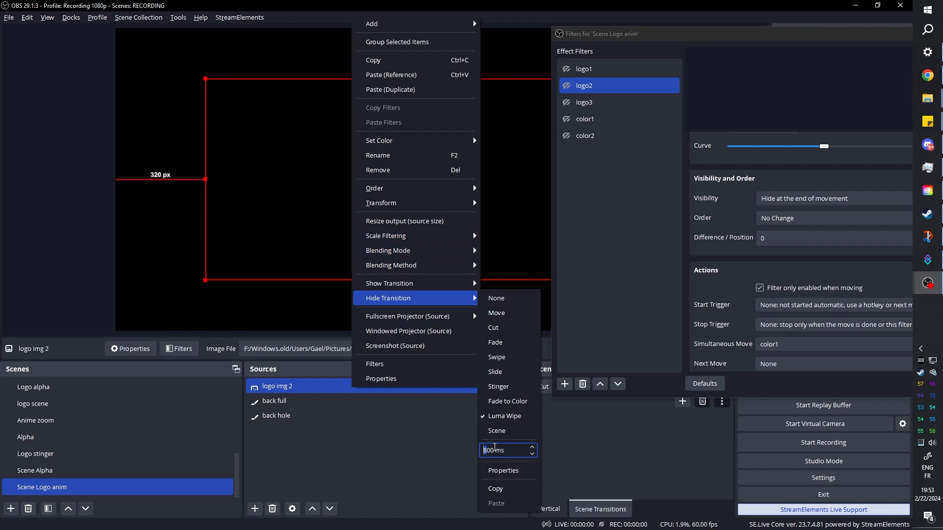
{"action": "left_click", "coordinate": [428, 432]}
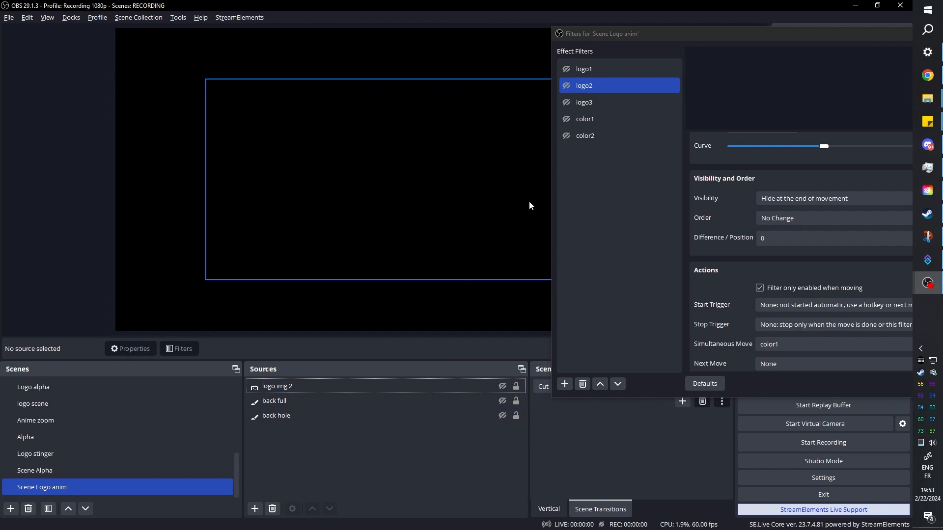
{"action": "left_click", "coordinate": [568, 70]}
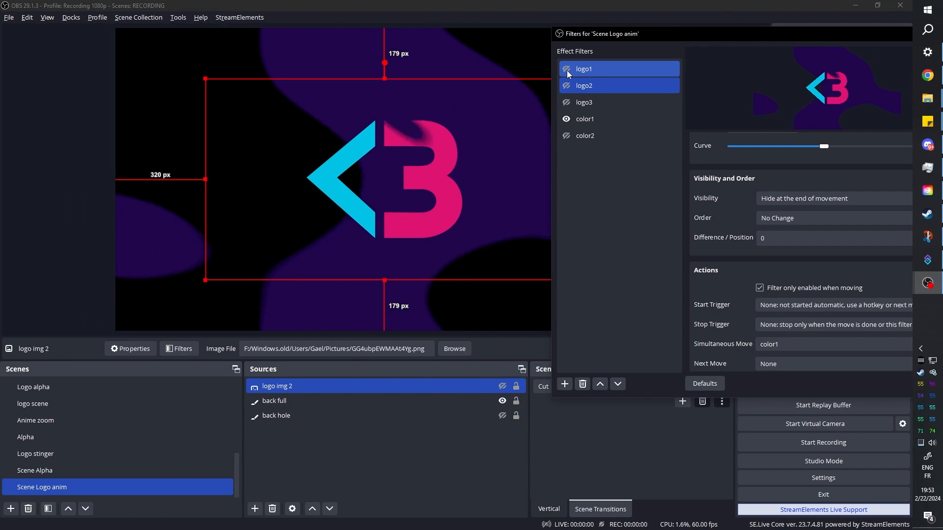
{"action": "left_click", "coordinate": [568, 74]}
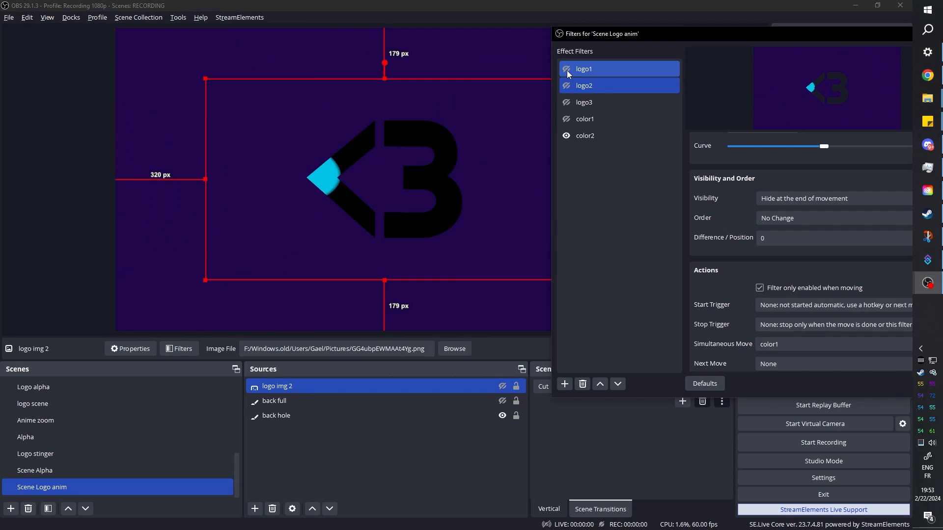
Set the logo3 filter's source to logo img 2
{"action": "left_click", "coordinate": [588, 106]}
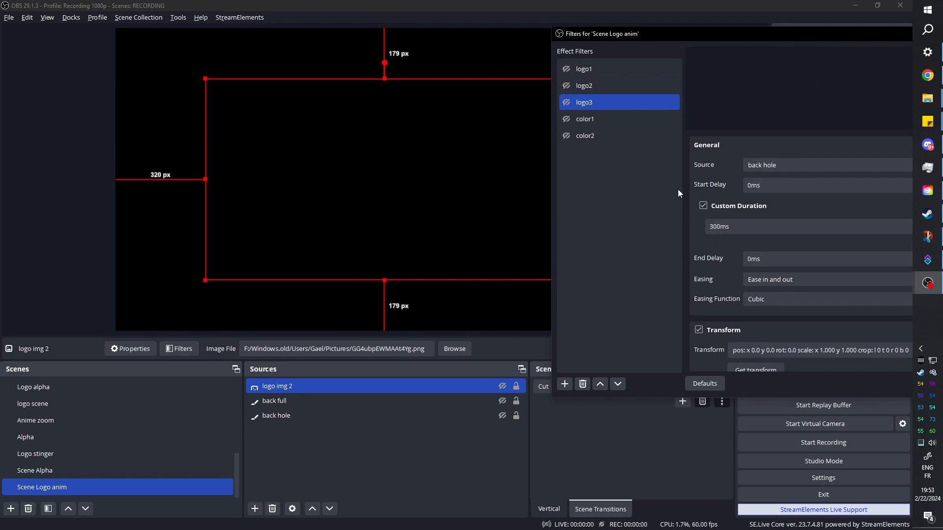
{"action": "left_click_drag", "start_coordinate": [650, 37], "coordinate": [627, 36]}
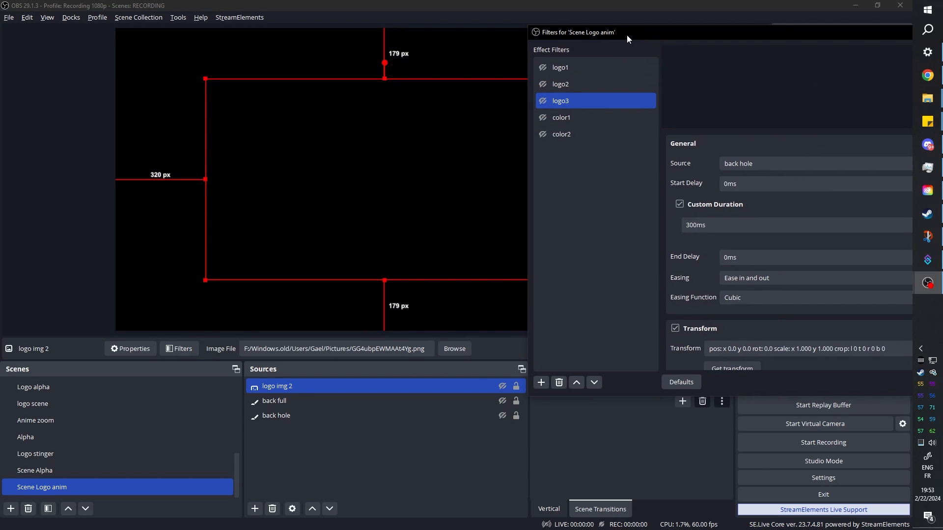
{"action": "left_click", "coordinate": [732, 163]}
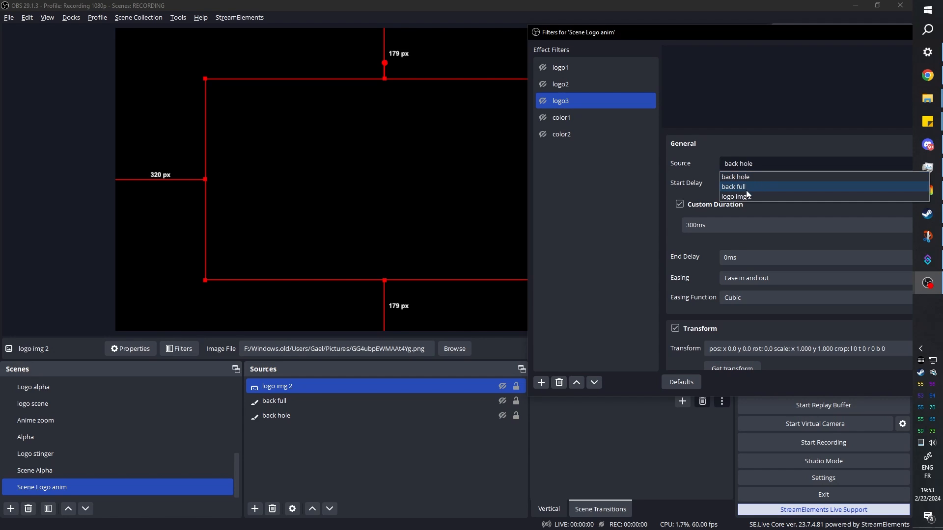
{"action": "left_click", "coordinate": [750, 196]}
Show logo img 2, shrink it to a scale of about 0.95, and center it on the canvas
{"action": "left_click", "coordinate": [502, 386]}
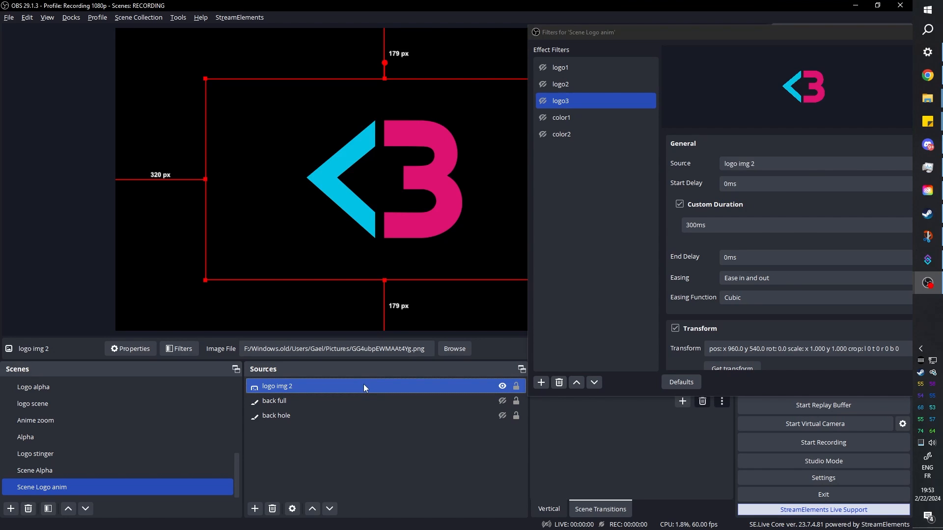
{"action": "left_click_drag", "start_coordinate": [564, 77], "coordinate": [548, 90]}
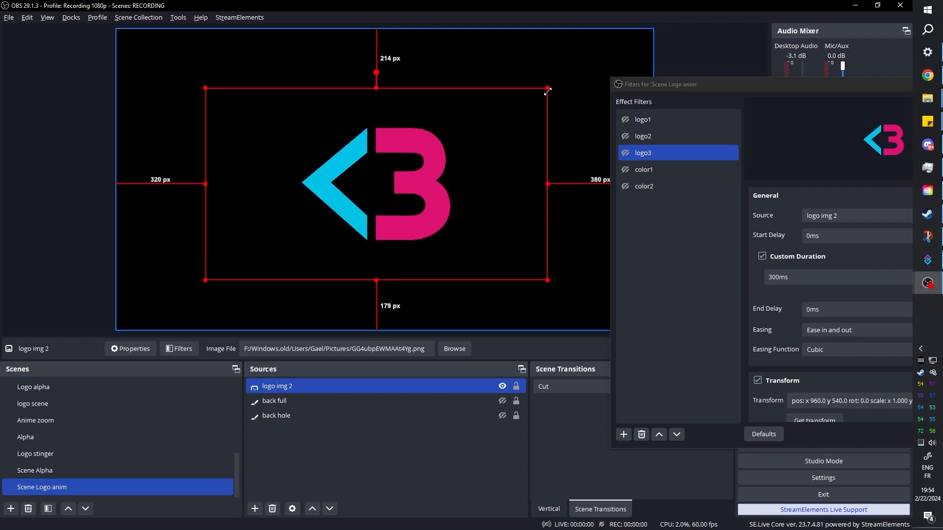
{"action": "key", "text": "ctrl+d"}
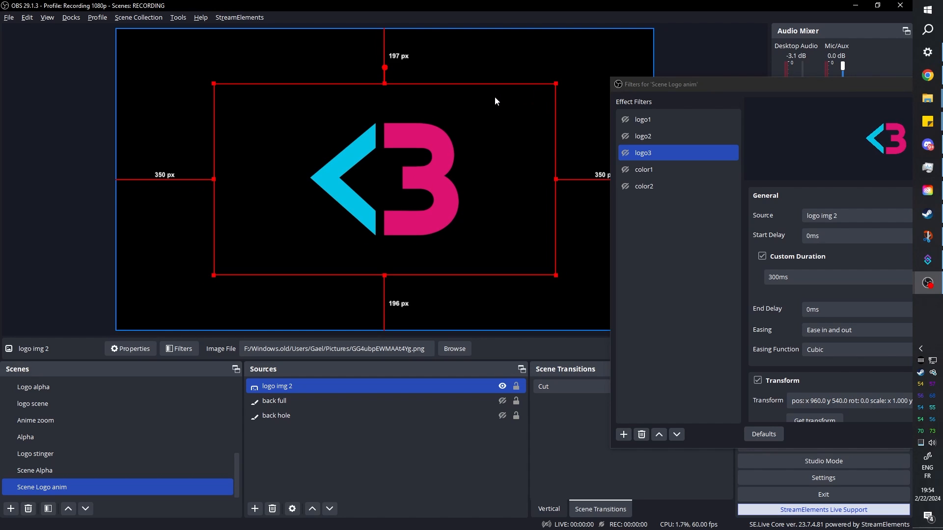
Capture the reduced transform of logo img 2 in the logo3 filter
{"action": "scroll", "coordinate": [747, 270], "scroll_direction": "down", "scroll_amount": 2}
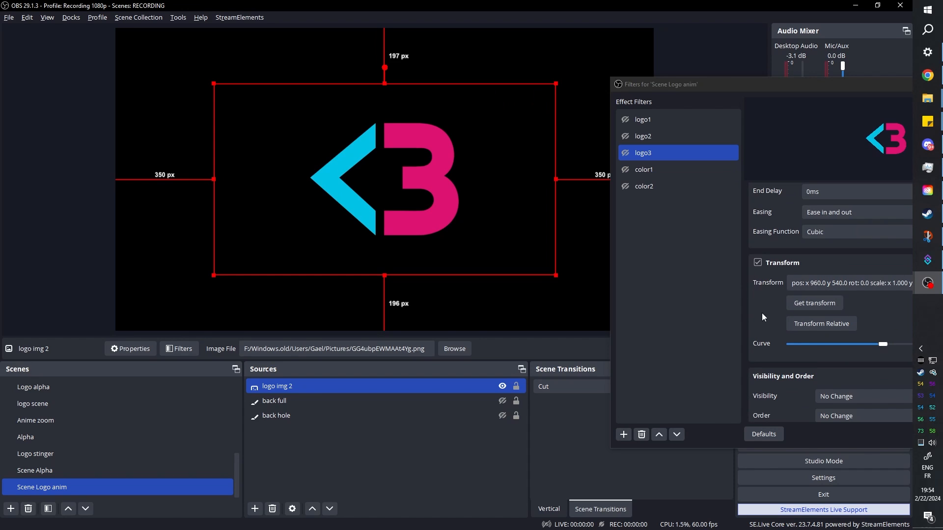
{"action": "left_click", "coordinate": [798, 307]}
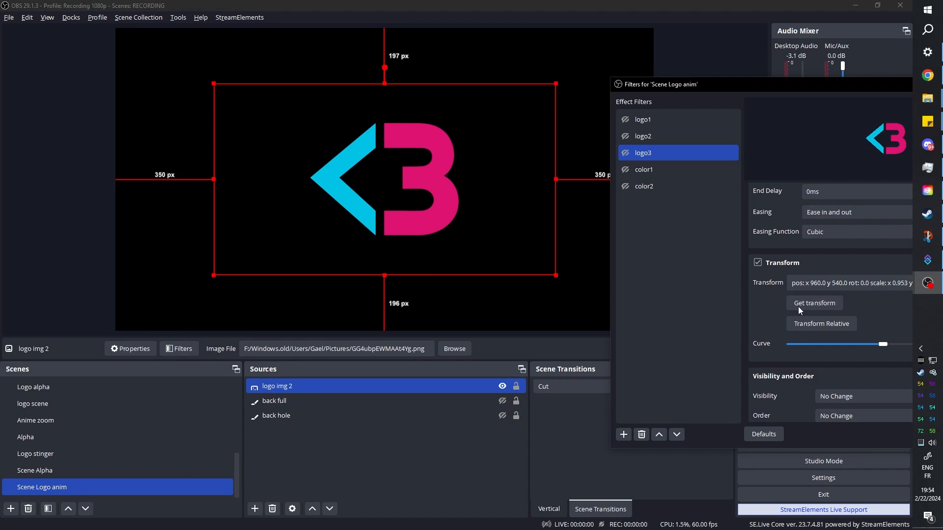
{"action": "scroll", "coordinate": [749, 258], "scroll_direction": "up", "scroll_amount": 2}
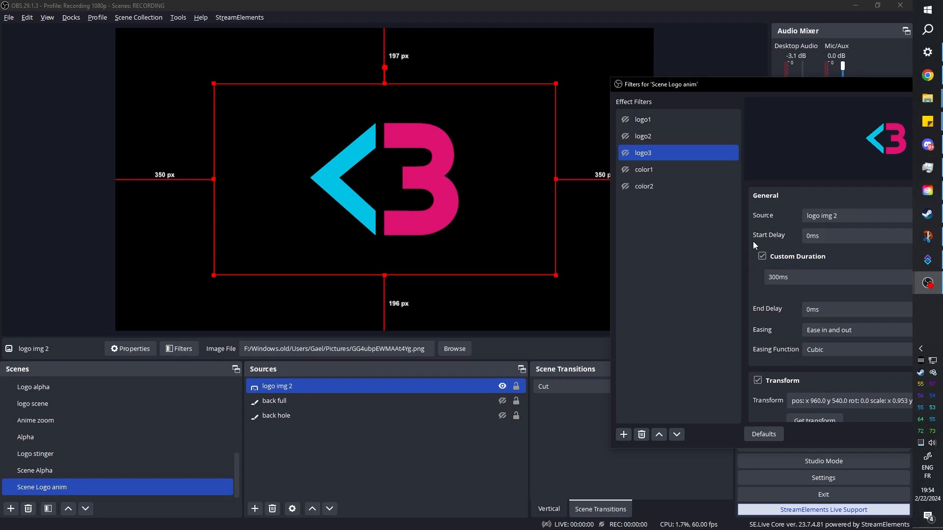
Set the logo3 filter's custom duration to 2000 ms
{"action": "left_click", "coordinate": [809, 236]}
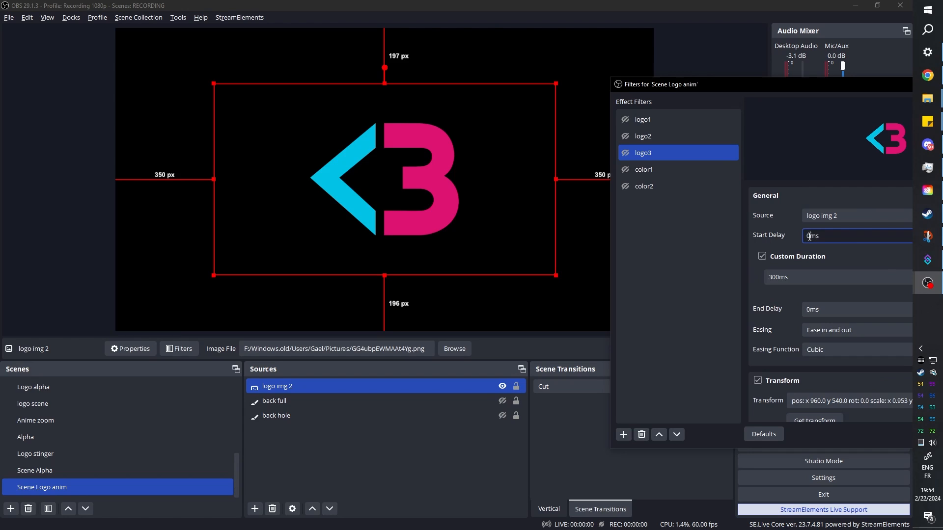
{"action": "left_click", "coordinate": [652, 137], "text": "shift"}
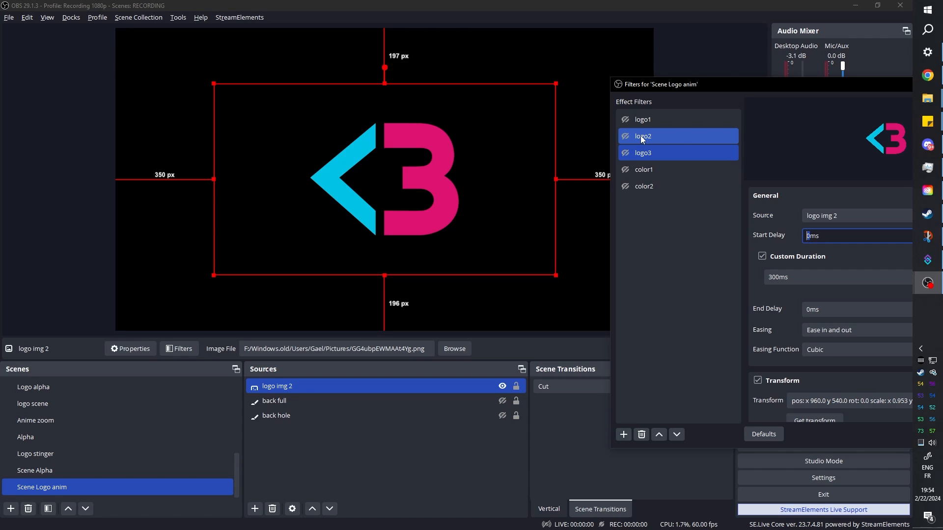
{"action": "left_click", "coordinate": [770, 277]}
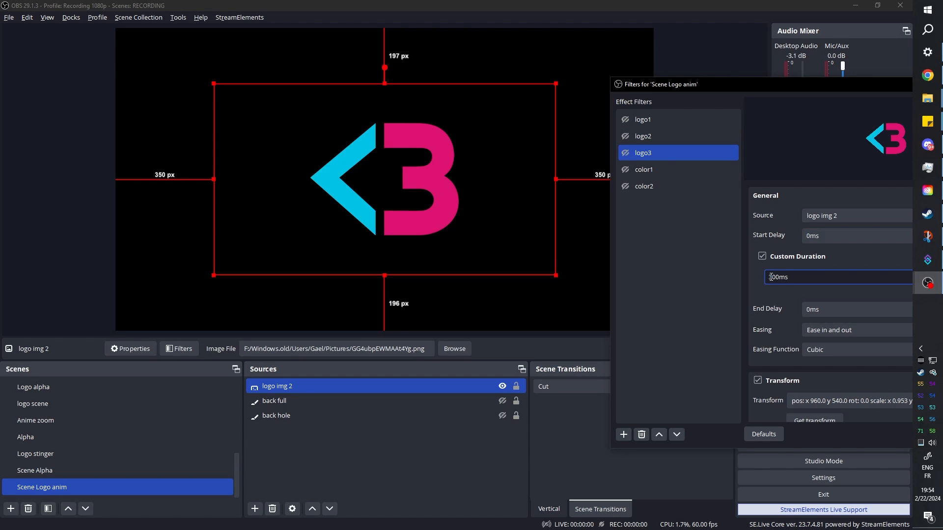
{"action": "left_click_drag", "start_coordinate": [770, 277], "coordinate": [772, 278]}
{"action": "type", "text": "1"}
{"action": "key", "text": "shift+Left"}
{"action": "type", "text": "20"}
Set the logo2 filter's next move to logo3
{"action": "left_click_drag", "start_coordinate": [702, 87], "coordinate": [650, 68]}
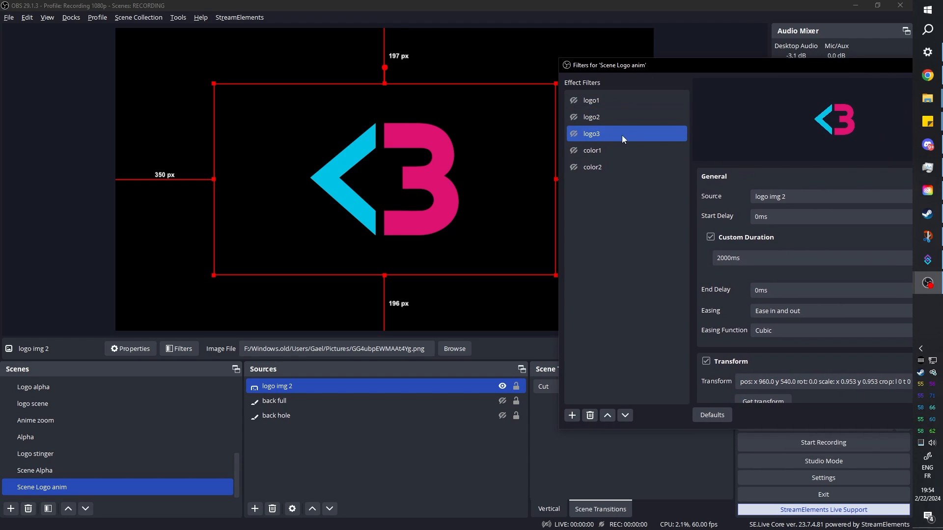
{"action": "left_click", "coordinate": [604, 119]}
{"action": "scroll", "coordinate": [696, 247], "scroll_direction": "down", "scroll_amount": 5}
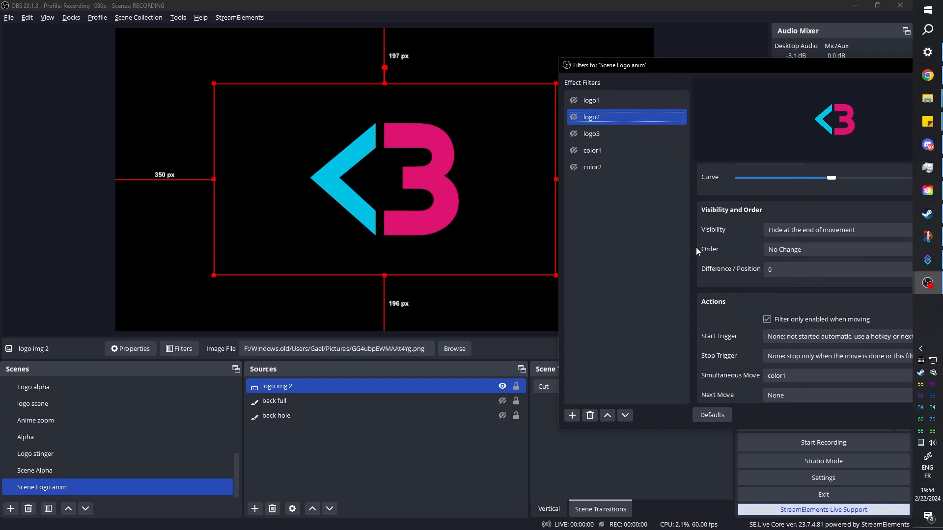
{"action": "scroll", "coordinate": [697, 247], "scroll_direction": "down", "scroll_amount": 2}
{"action": "left_click", "coordinate": [784, 340]}
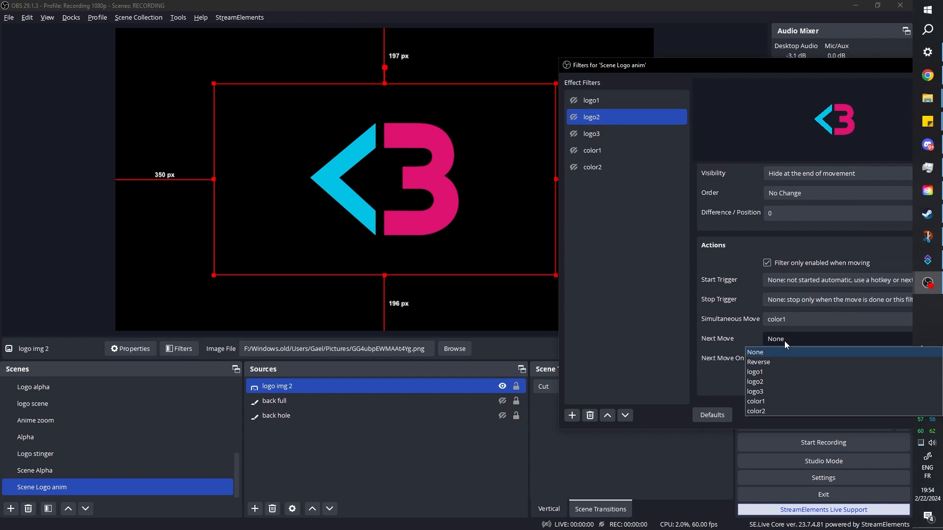
{"action": "left_click", "coordinate": [774, 392]}
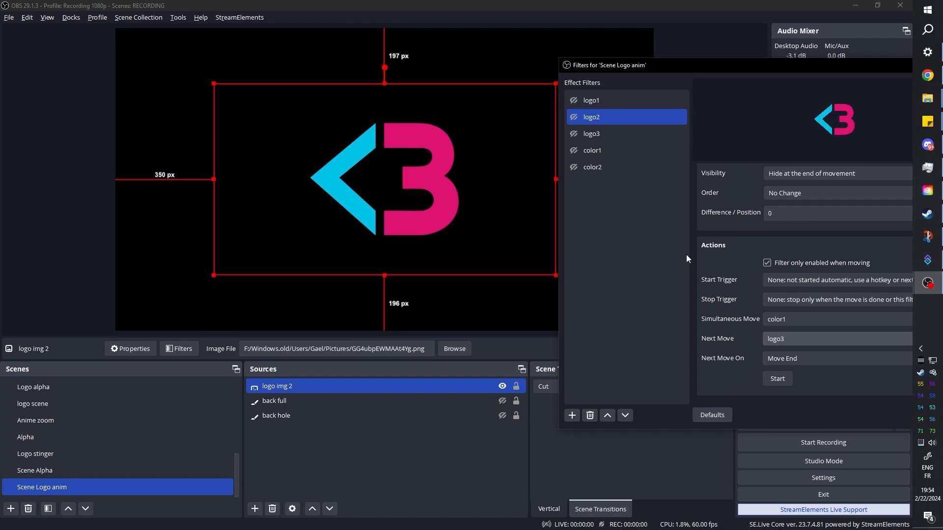
Hide logo img 2 and run the logo1 filter to test the chained animation
{"action": "left_click_drag", "start_coordinate": [604, 67], "coordinate": [649, 75]}
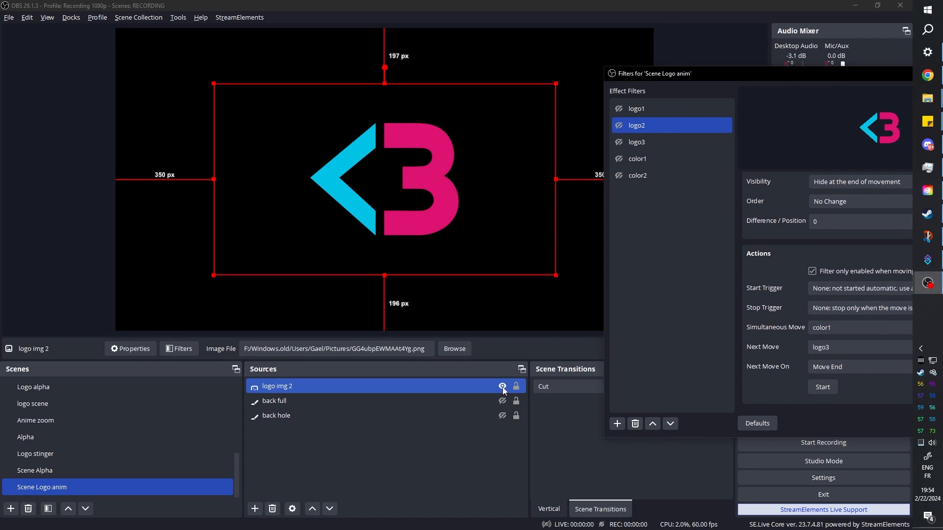
{"action": "left_click", "coordinate": [501, 386]}
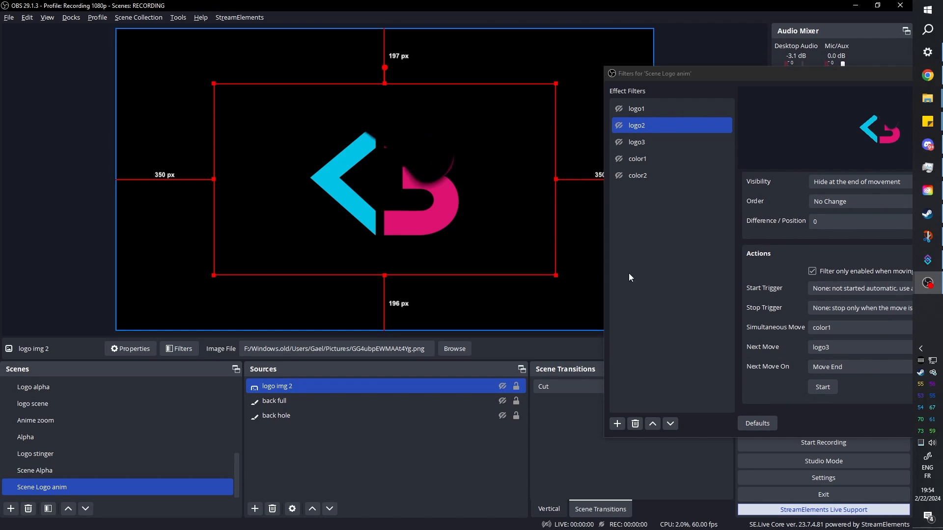
{"action": "left_click", "coordinate": [619, 110]}
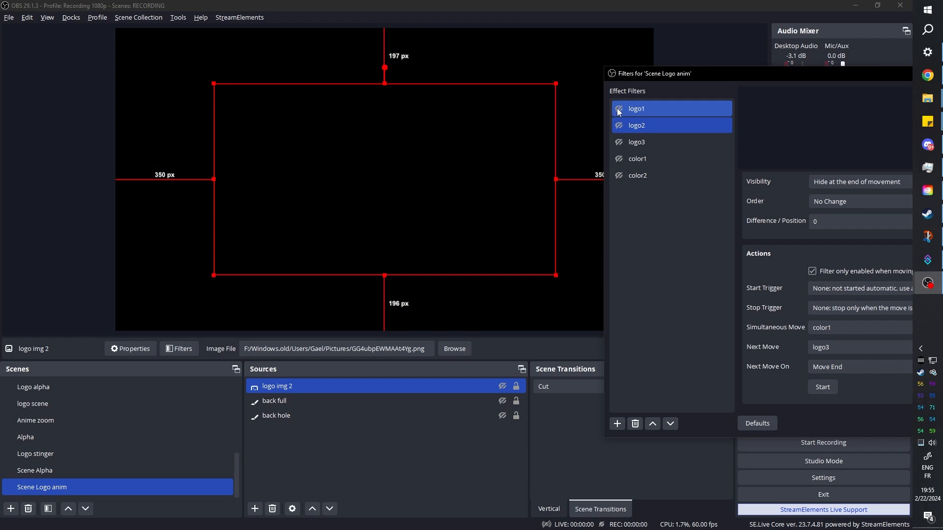
{"action": "left_click", "coordinate": [619, 110]}
Give back full a Luma Wipe hide transition with the Sinus 9 image and adjust its duration
{"action": "left_click", "coordinate": [364, 401], "text": "ctrl"}
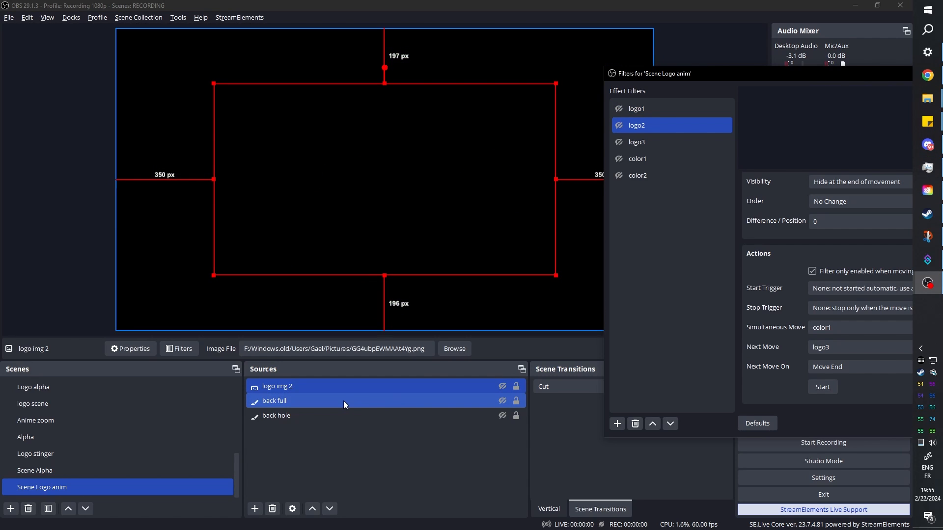
{"action": "left_click", "coordinate": [343, 401]}
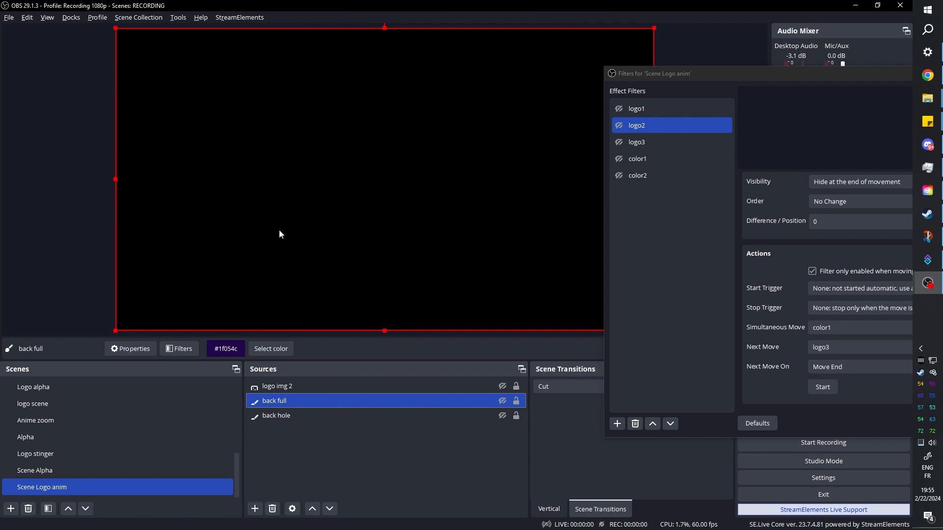
{"action": "right_click", "coordinate": [327, 402]}
{"action": "mouse_move", "coordinate": [442, 313]}
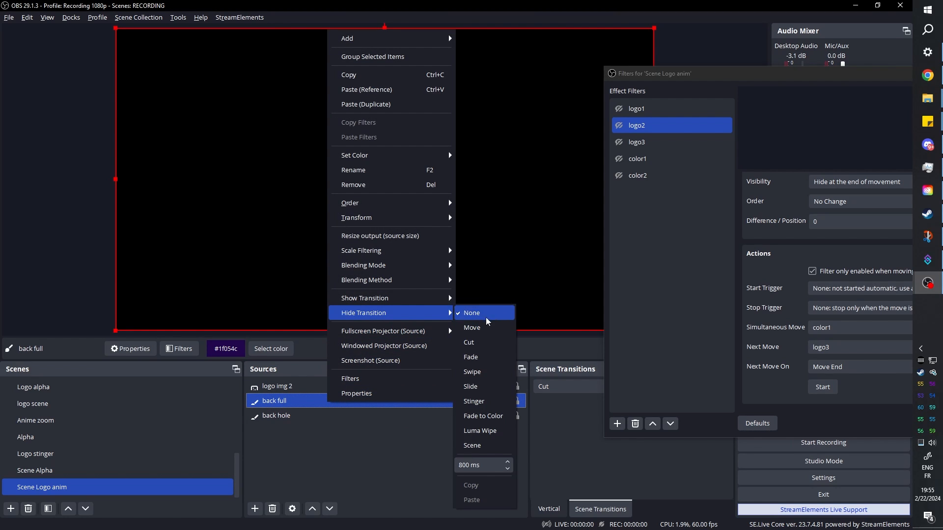
{"action": "left_click", "coordinate": [460, 465]}
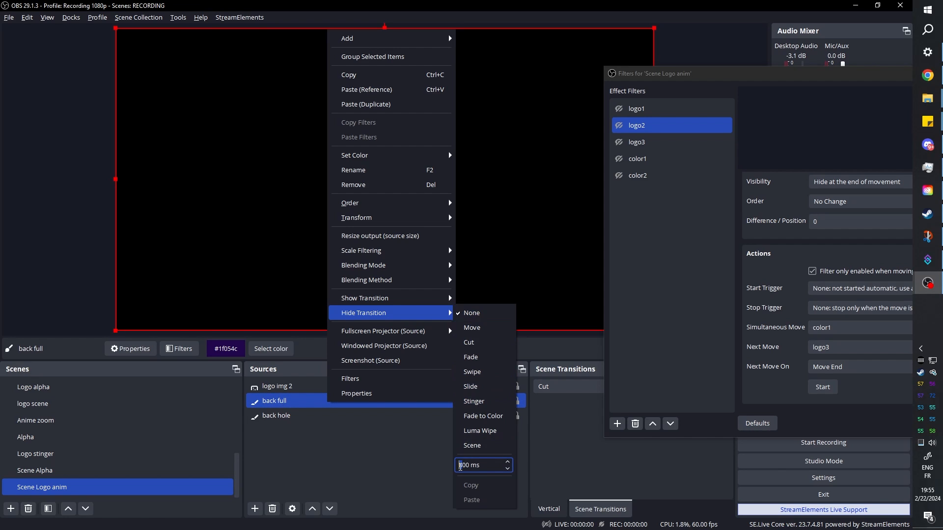
{"action": "type", "text": "150"}
{"action": "left_click", "coordinate": [480, 431]}
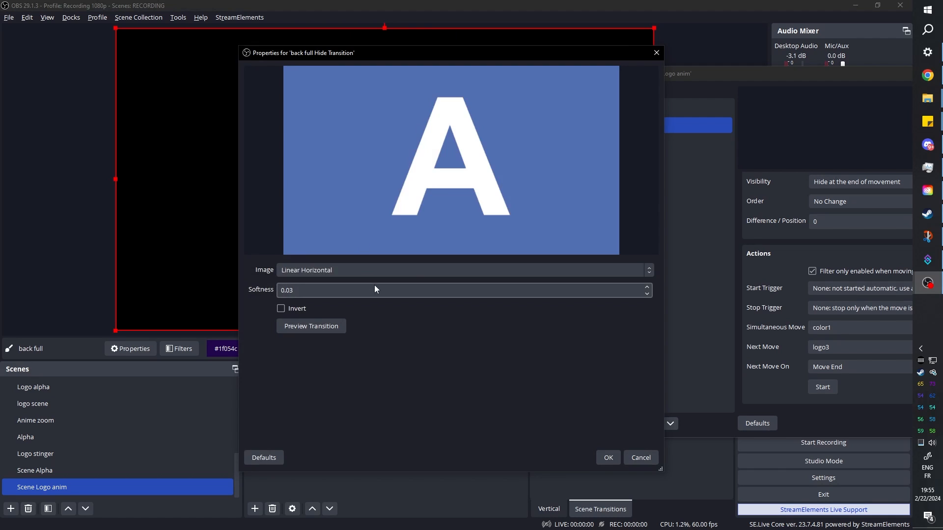
{"action": "left_click", "coordinate": [374, 270]}
{"action": "left_click", "coordinate": [344, 212]}
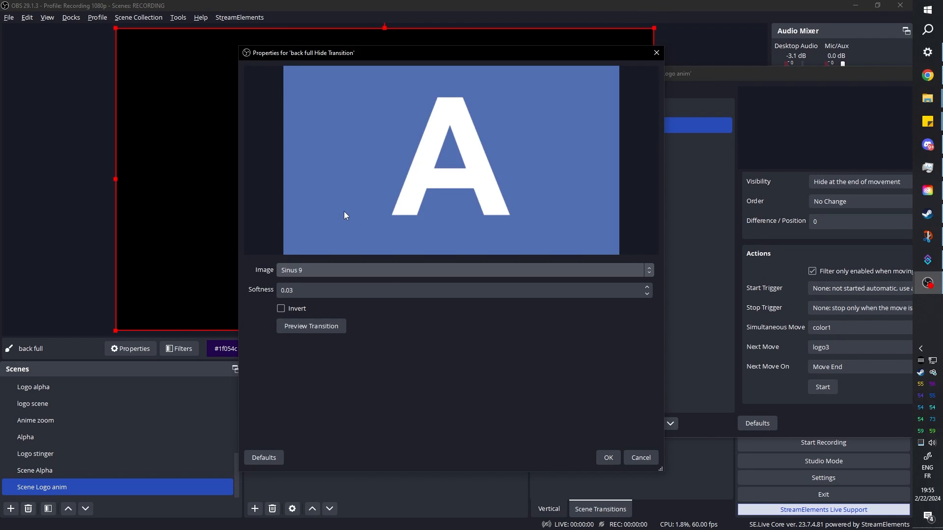
{"action": "left_click", "coordinate": [607, 458]}
Run logo1 to test back full's hide transition, keeping back full selected
{"action": "left_click", "coordinate": [619, 109]}
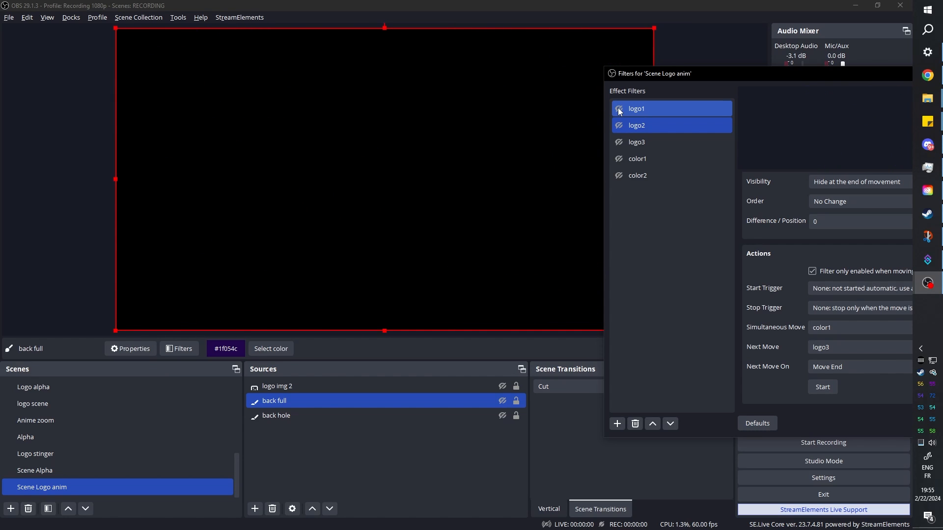
{"action": "left_click", "coordinate": [619, 110]}
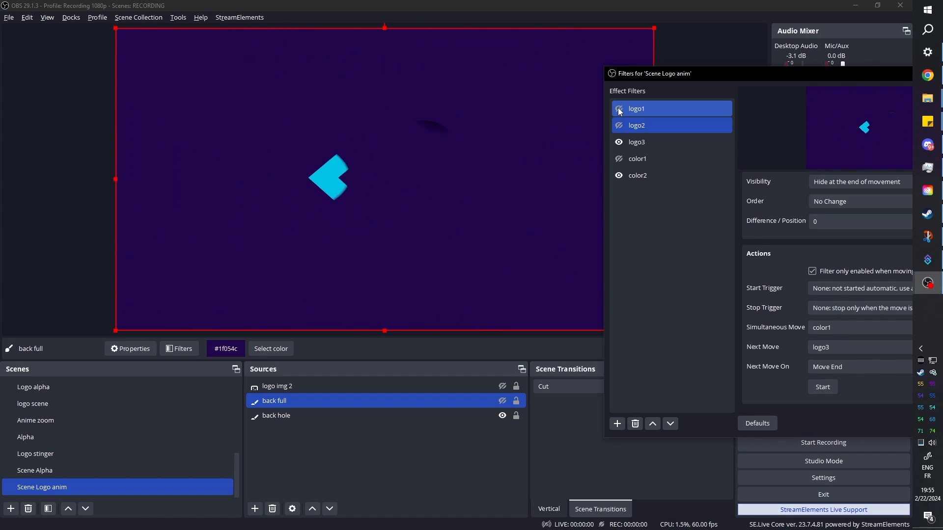
{"action": "left_click", "coordinate": [410, 415], "text": "ctrl"}
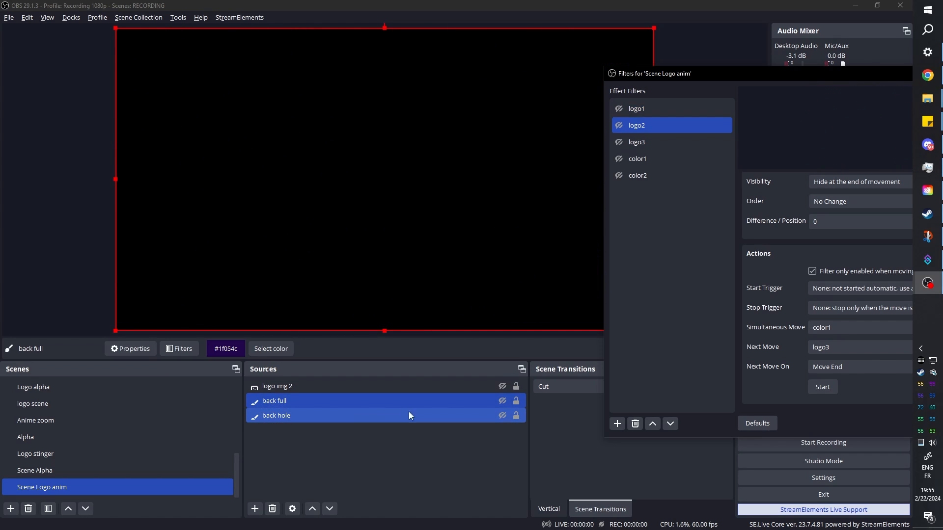
{"action": "left_click", "coordinate": [389, 403]}
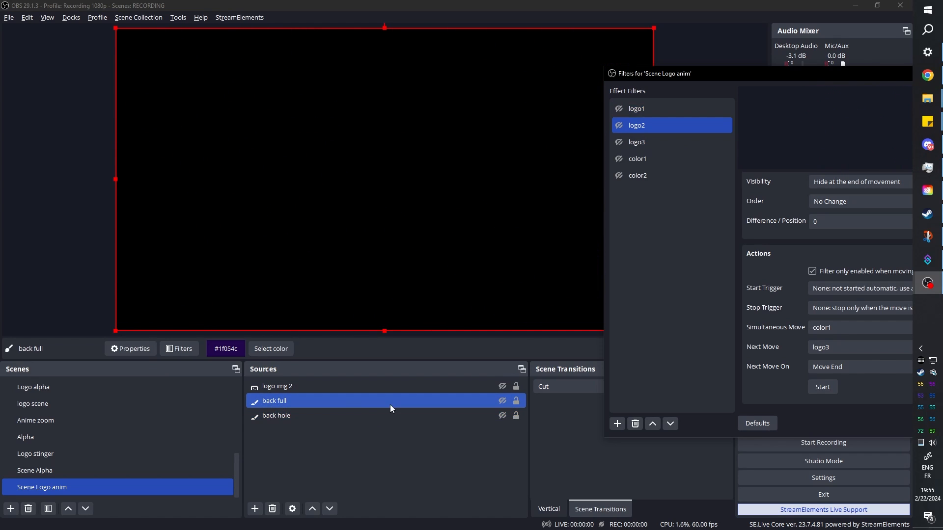
Set the color1 filter's custom duration to 800 ms and run logo1 to test the timing
{"action": "left_click", "coordinate": [640, 161]}
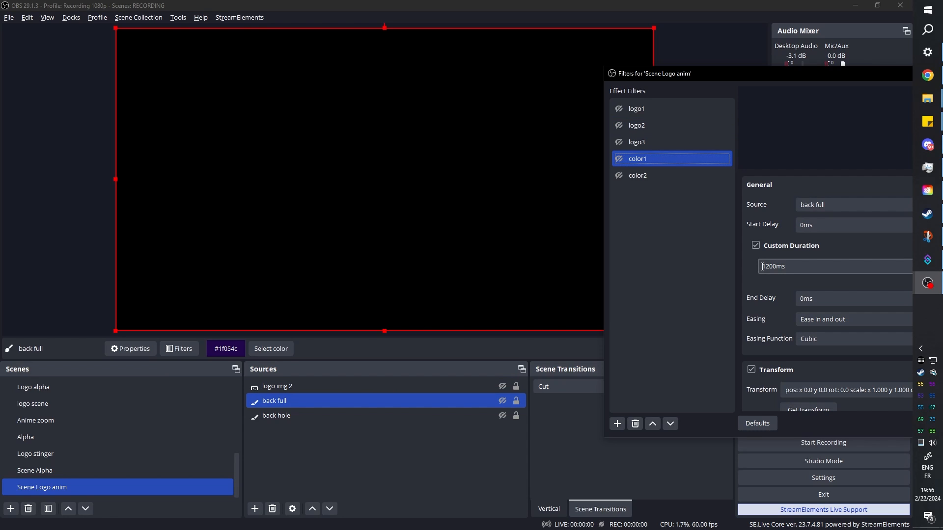
{"action": "double_click", "coordinate": [763, 266]}
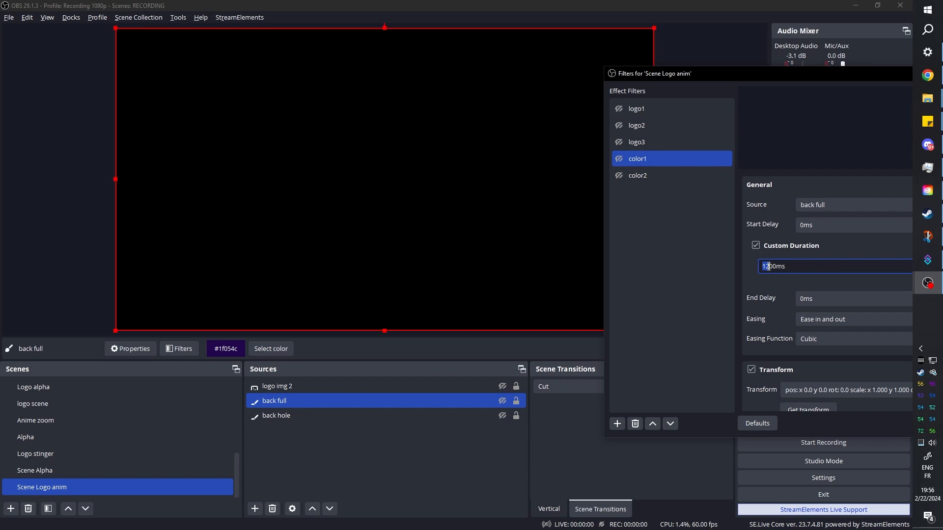
{"action": "type", "text": "800"}
{"action": "left_click", "coordinate": [619, 112]}
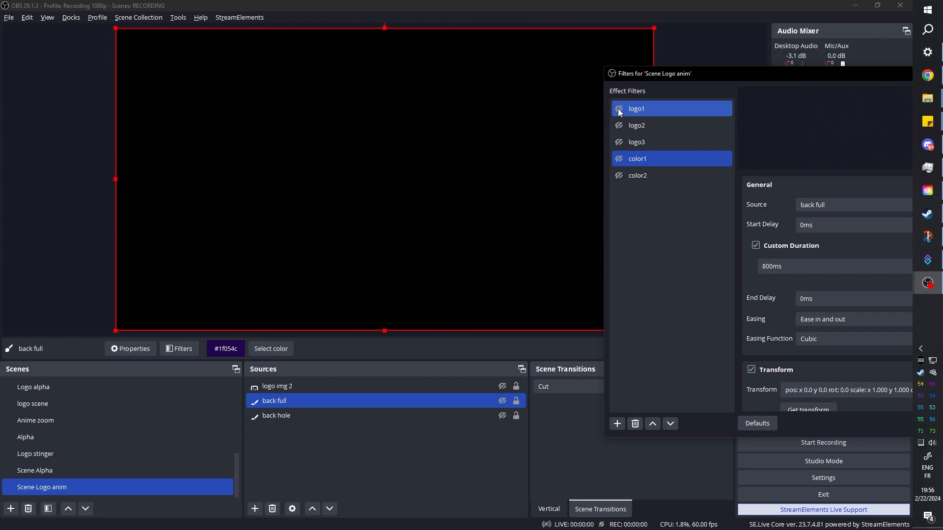
Set color1's custom duration to 500 ms and play the animation again from logo1
{"action": "left_click", "coordinate": [762, 266]}
{"action": "key", "text": "Delete"}
{"action": "type", "text": "5"}
{"action": "left_click", "coordinate": [618, 112]}
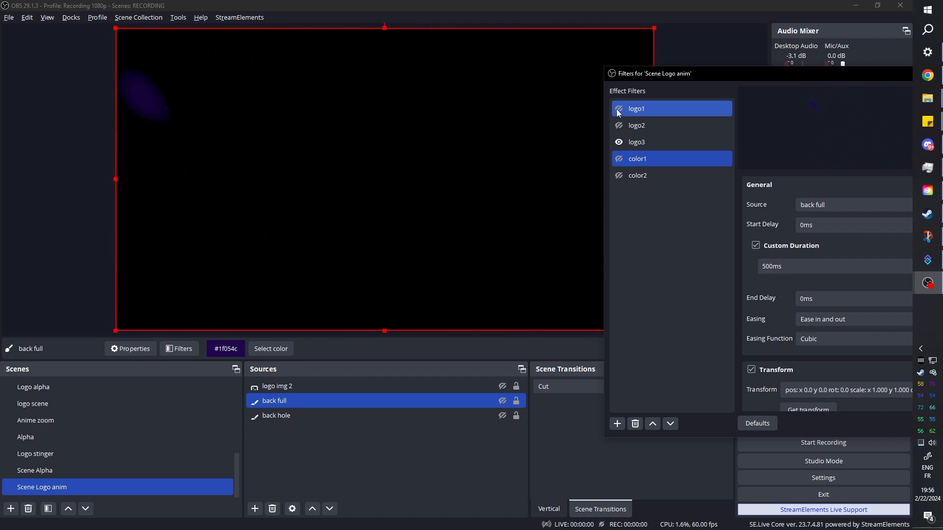
Set the color2 filter's custom duration to 1200 ms and run logo1 repeatedly to check the timing
{"action": "left_click", "coordinate": [640, 179]}
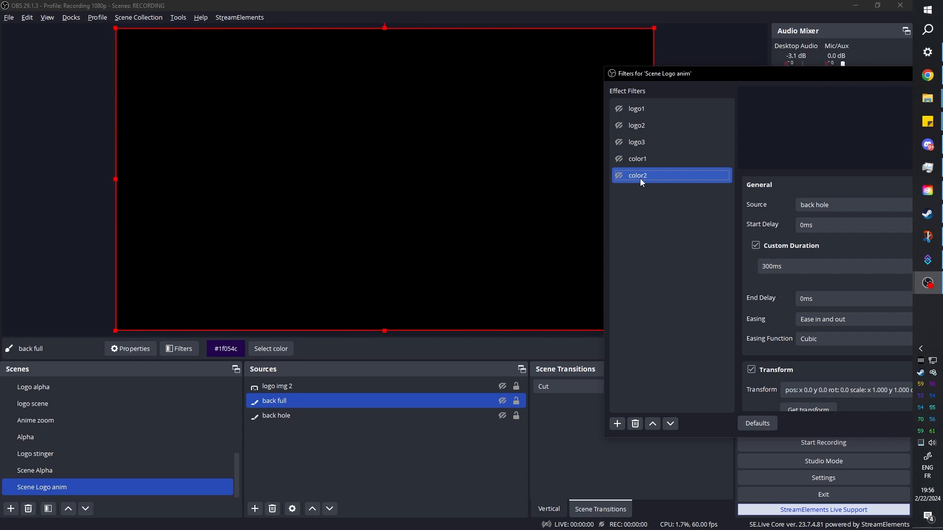
{"action": "left_click", "coordinate": [763, 268]}
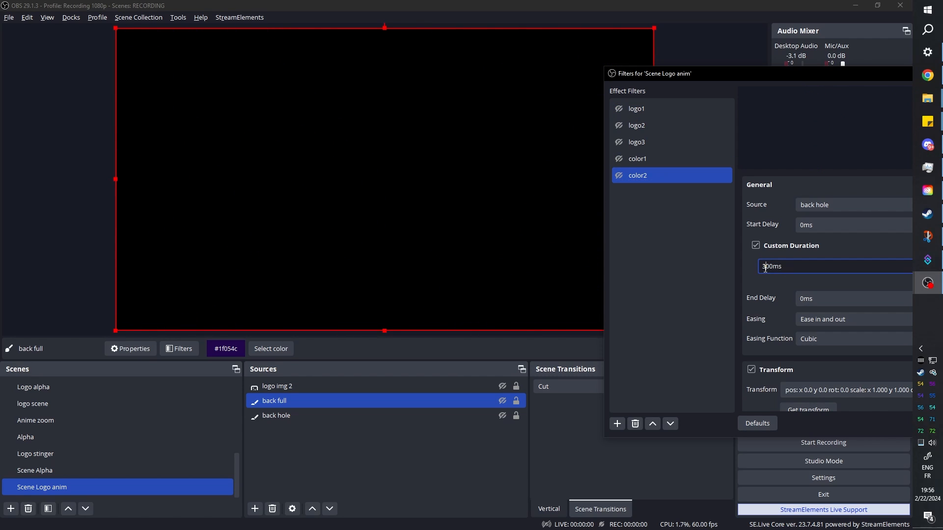
{"action": "key", "text": "shift+Right"}
{"action": "type", "text": "12"}
{"action": "left_click", "coordinate": [619, 110]}
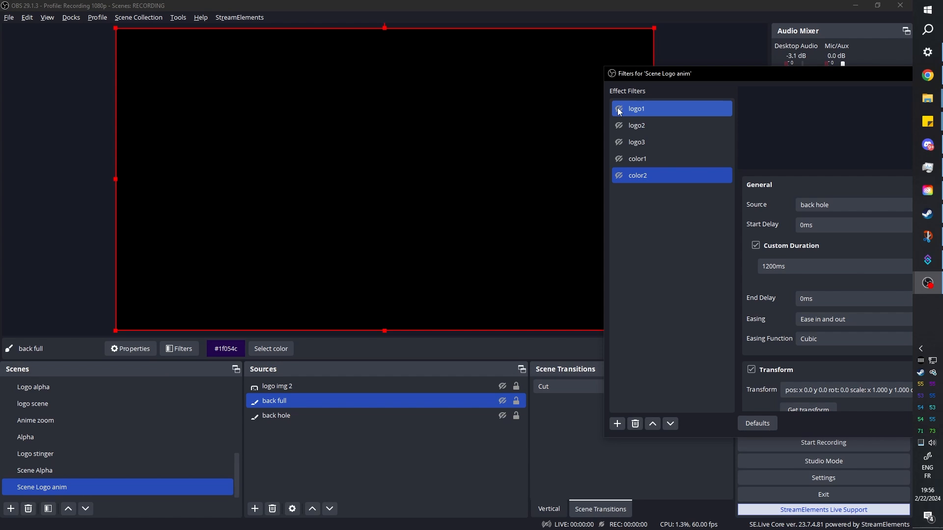
{"action": "left_click", "coordinate": [619, 109]}
{"action": "left_click", "coordinate": [619, 109]}
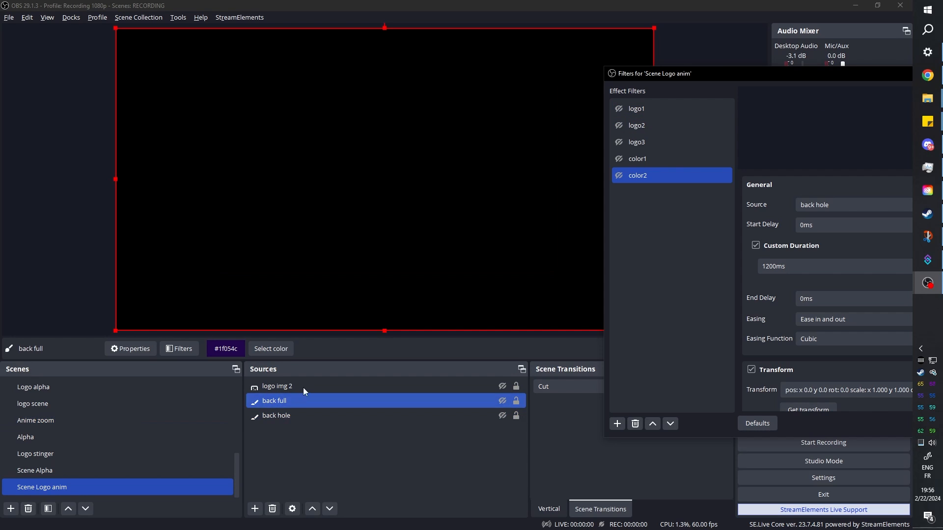
Change back full's color to dark blue #00007f and replay the animation from logo1
{"action": "left_click", "coordinate": [282, 403]}
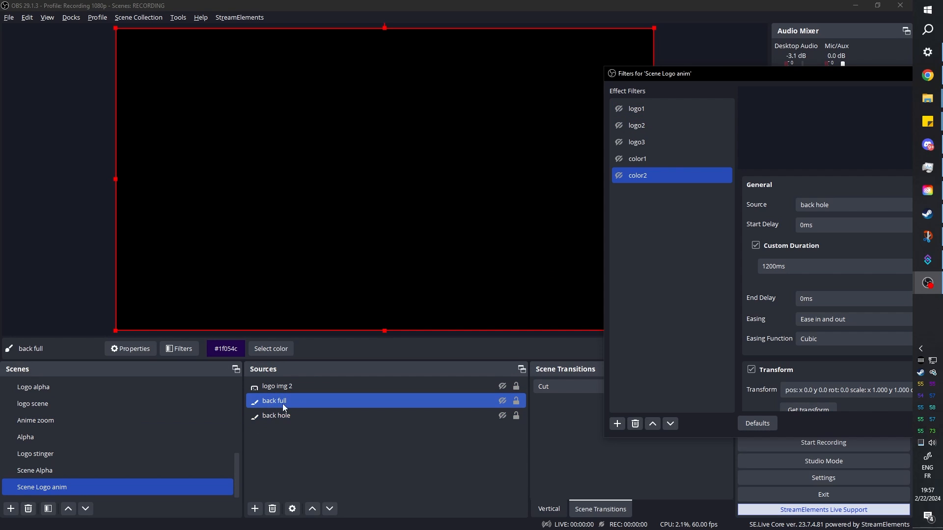
{"action": "left_click", "coordinate": [266, 350]}
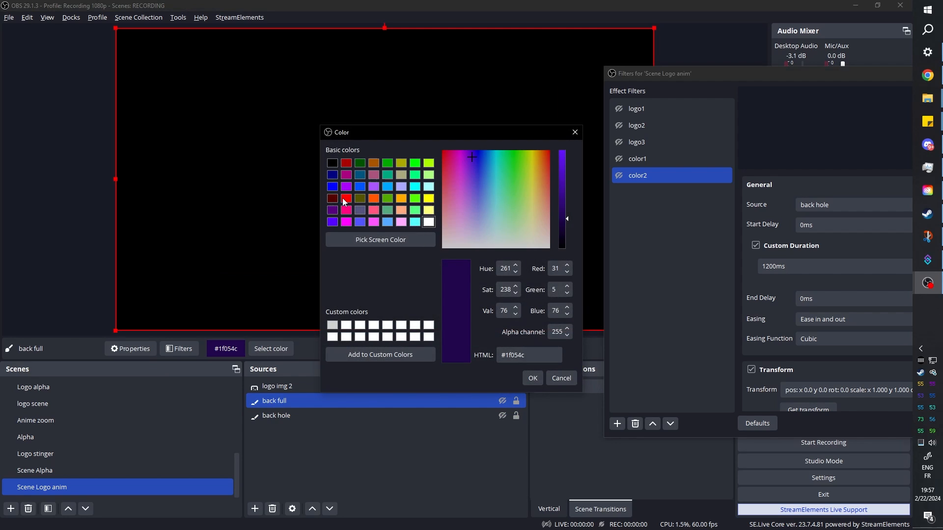
{"action": "left_click", "coordinate": [332, 177]}
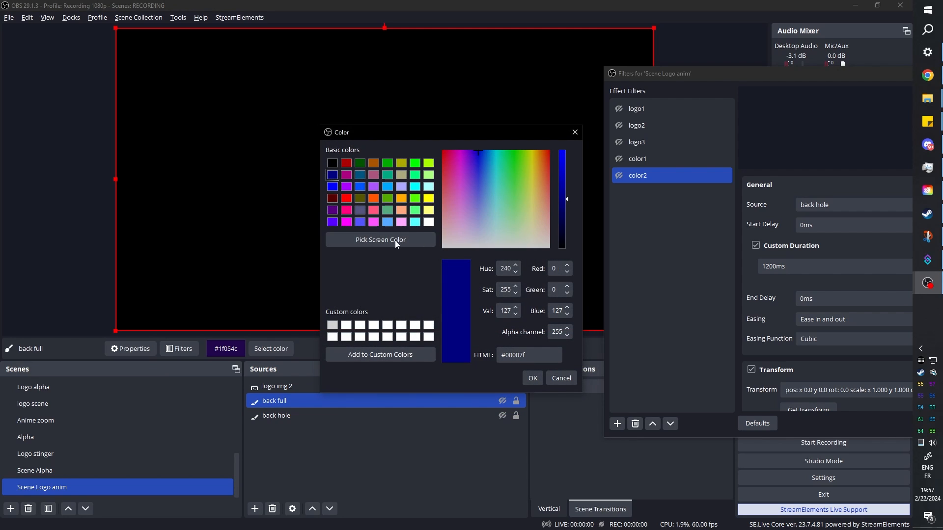
{"action": "left_click", "coordinate": [533, 378]}
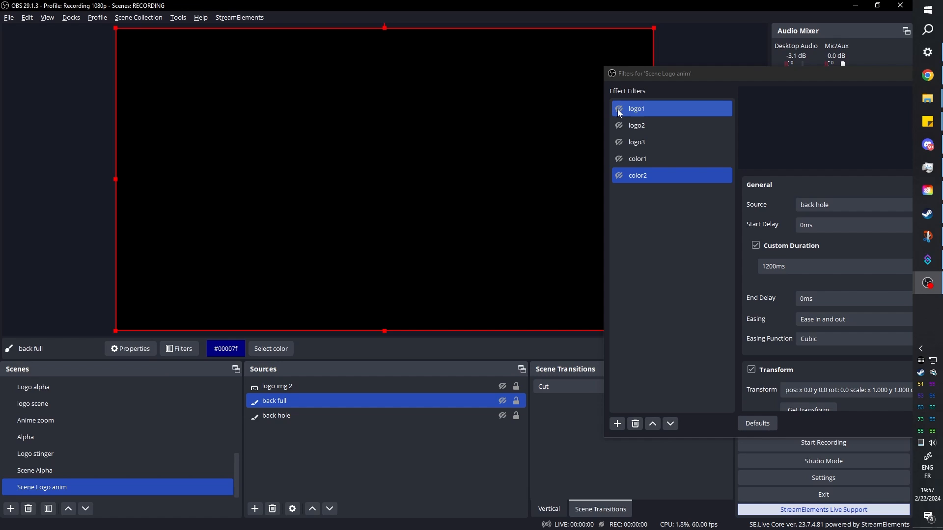
{"action": "left_click", "coordinate": [619, 109]}
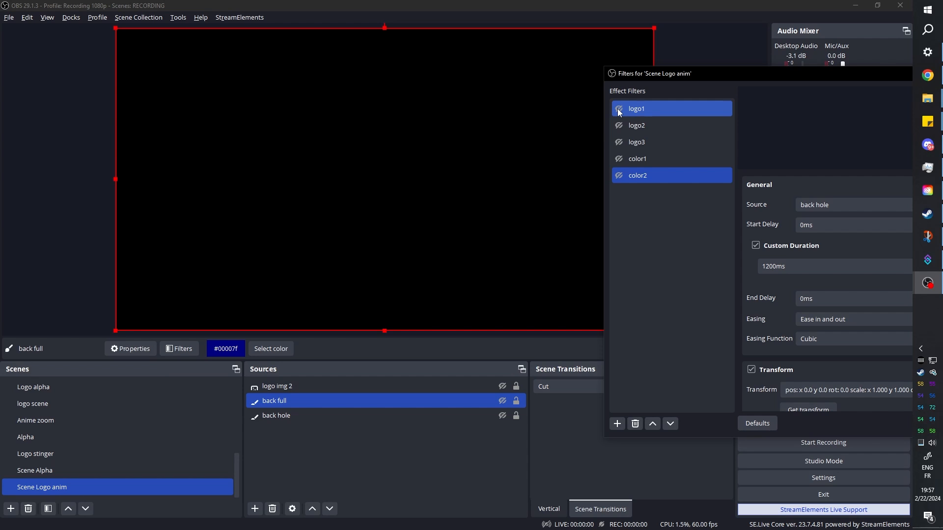
{"action": "left_click", "coordinate": [619, 109]}
Edit the duration of back full's Luma Wipe show transition and replay the animation from logo1 to check the timing
{"action": "left_click", "coordinate": [646, 160]}
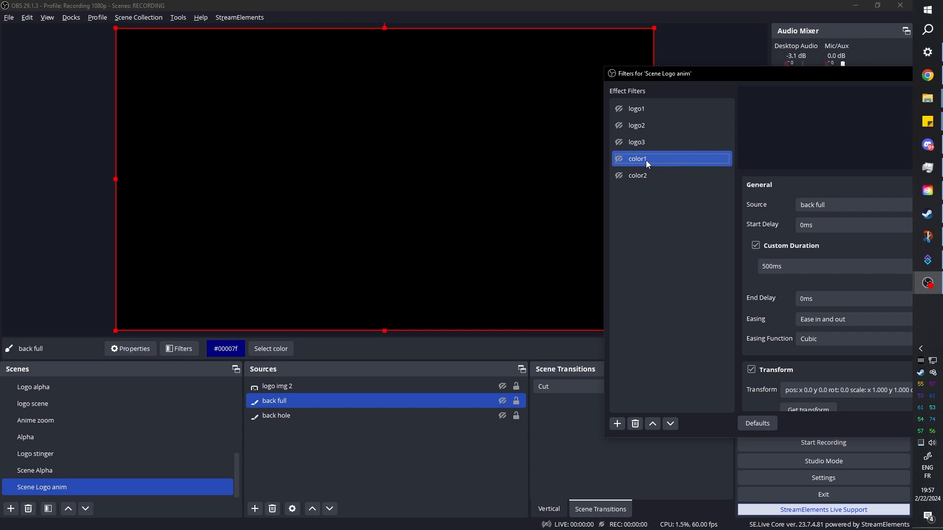
{"action": "right_click", "coordinate": [279, 405]}
{"action": "mouse_move", "coordinate": [362, 308]}
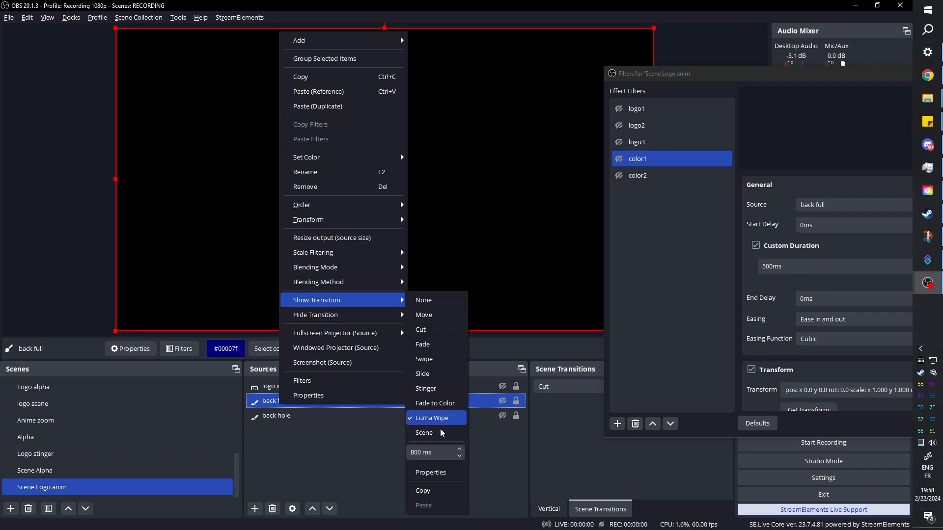
{"action": "left_click", "coordinate": [409, 455]}
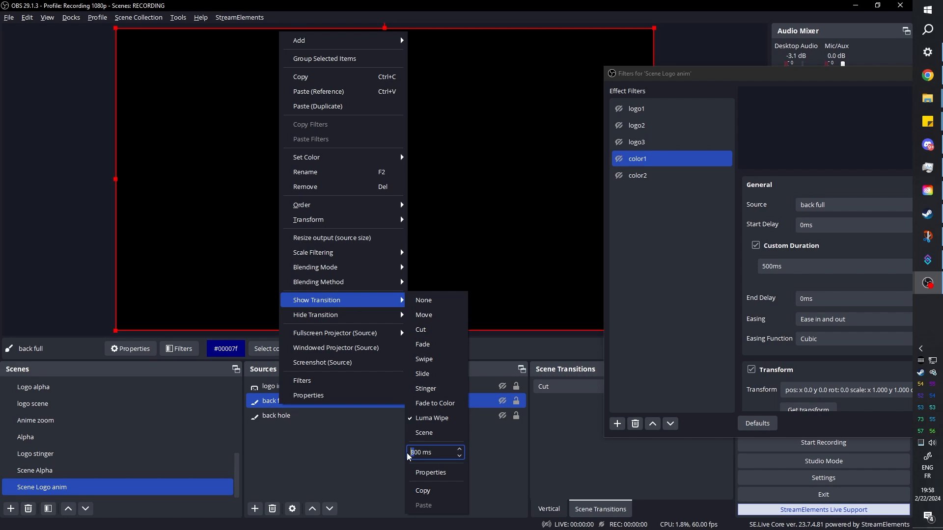
{"action": "left_click", "coordinate": [379, 415]}
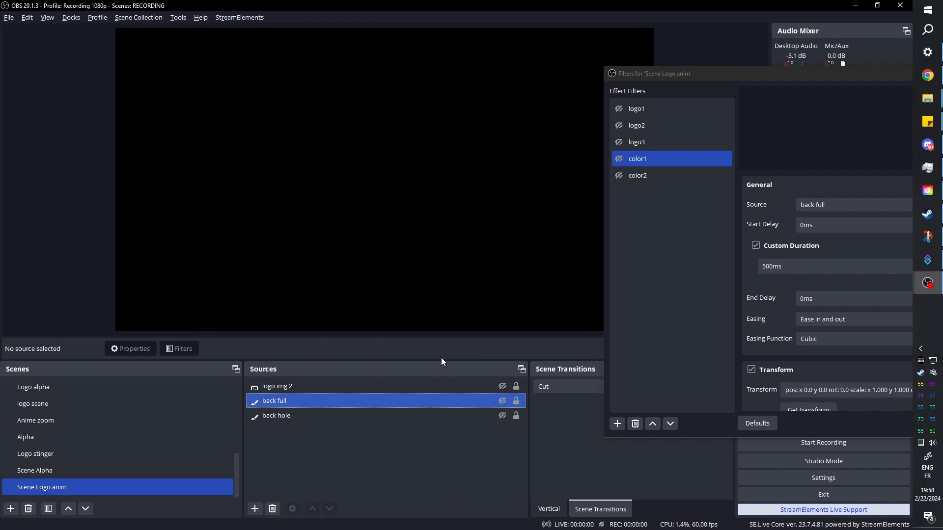
{"action": "left_click", "coordinate": [617, 109]}
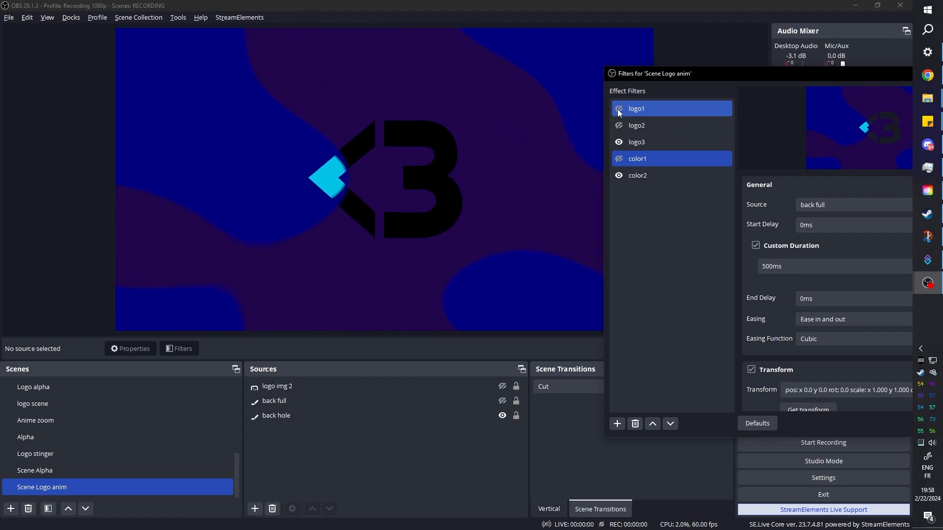
{"action": "left_click", "coordinate": [617, 109]}
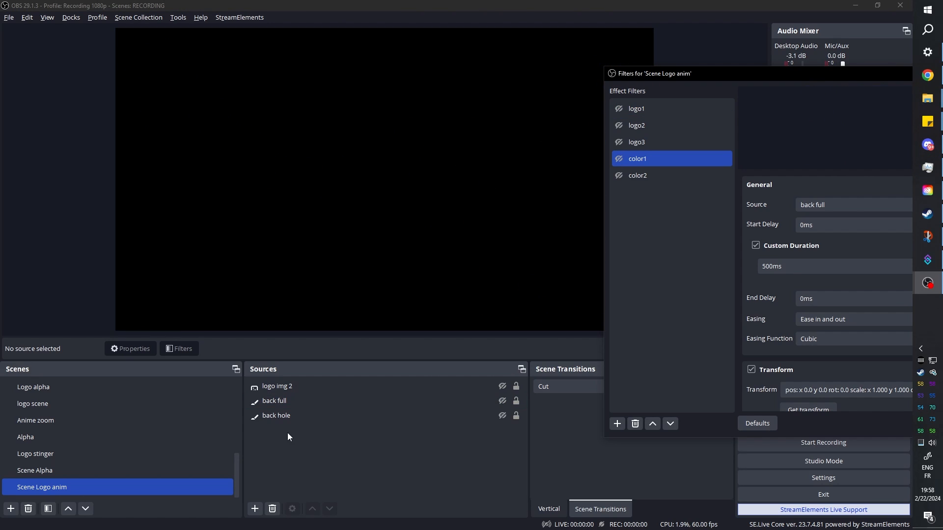
Set the color2 filter's custom duration to 2000 ms and run logo1 to test the slower timing
{"action": "left_click", "coordinate": [293, 417]}
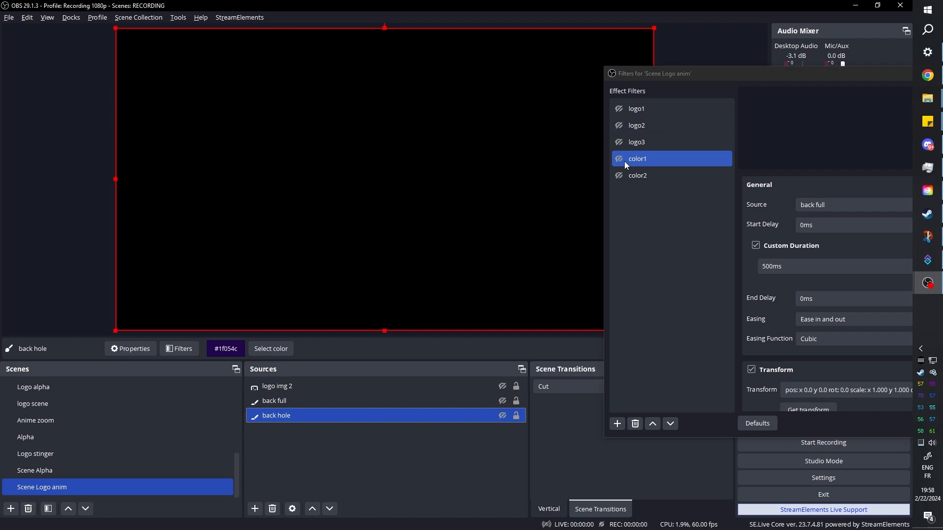
{"action": "left_click", "coordinate": [639, 180], "text": "shift"}
{"action": "left_click", "coordinate": [639, 177]}
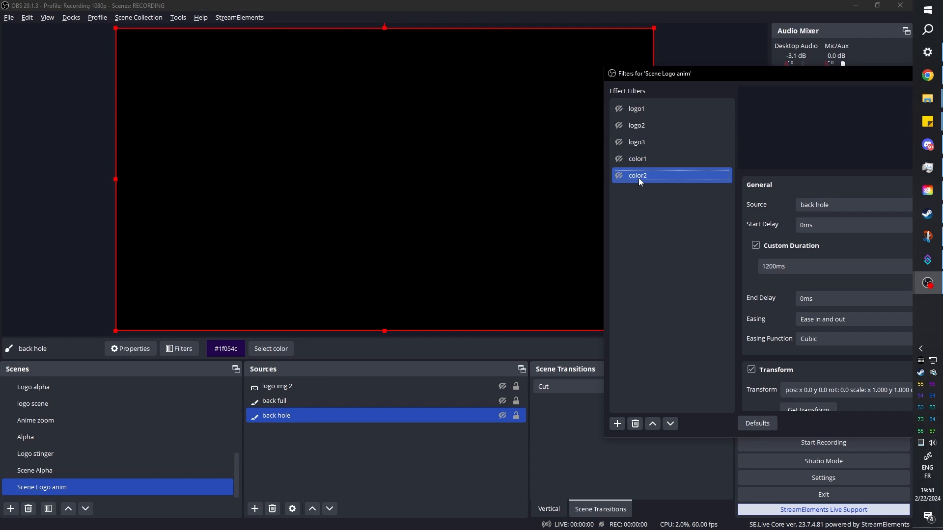
{"action": "left_click_drag", "start_coordinate": [769, 269], "coordinate": [763, 268]}
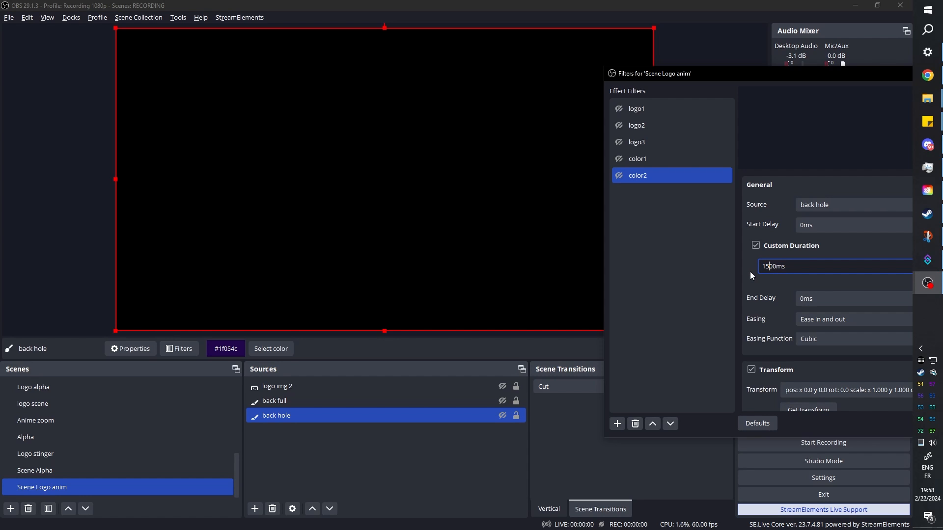
{"action": "type", "text": "20"}
{"action": "left_click", "coordinate": [620, 113]}
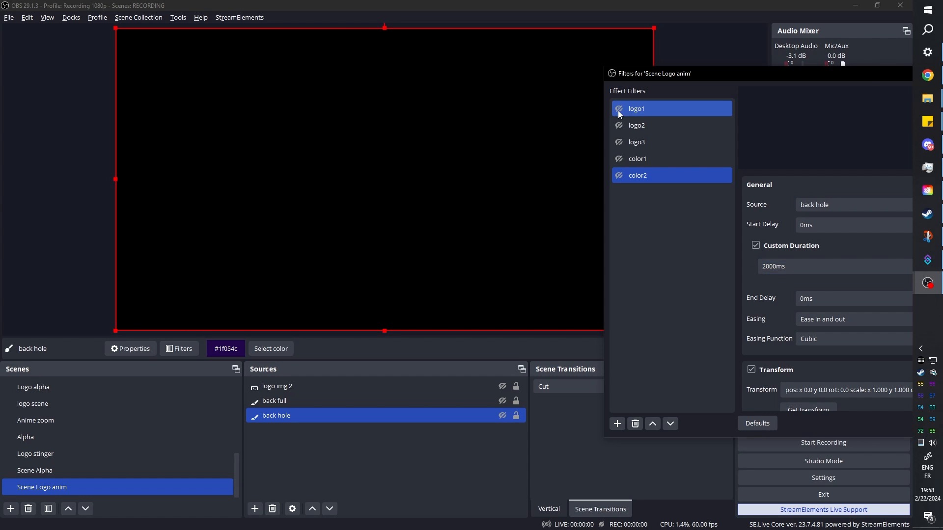
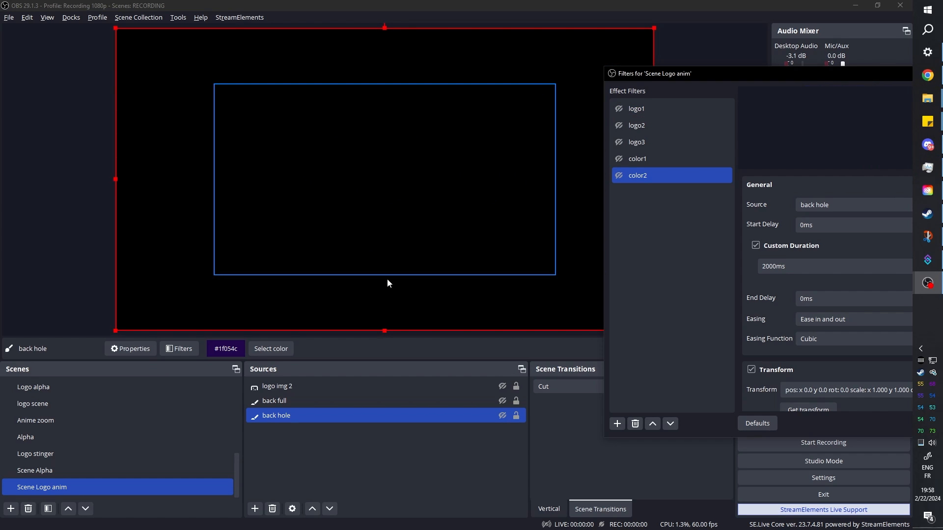
Give the back hole source a Luma Wipe hide transition using the Sinus 9 image
{"action": "right_click", "coordinate": [302, 414]}
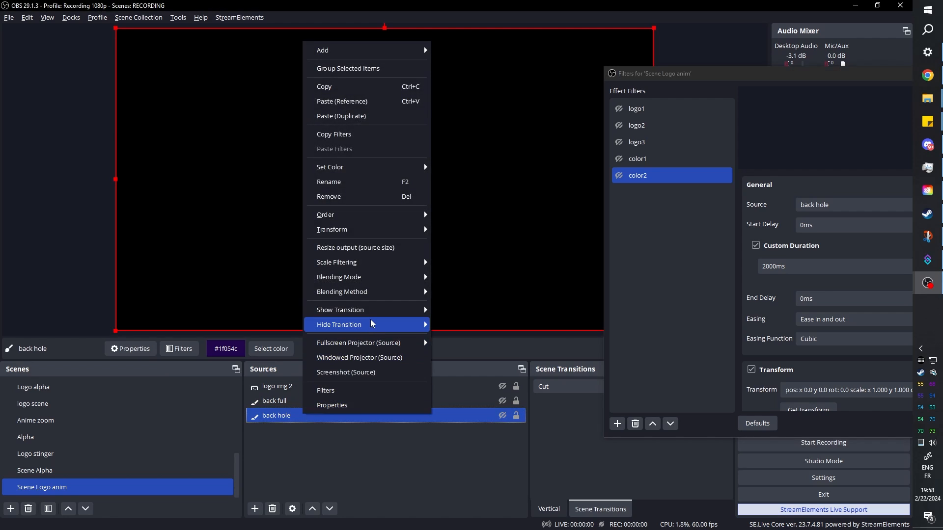
{"action": "mouse_move", "coordinate": [373, 324]}
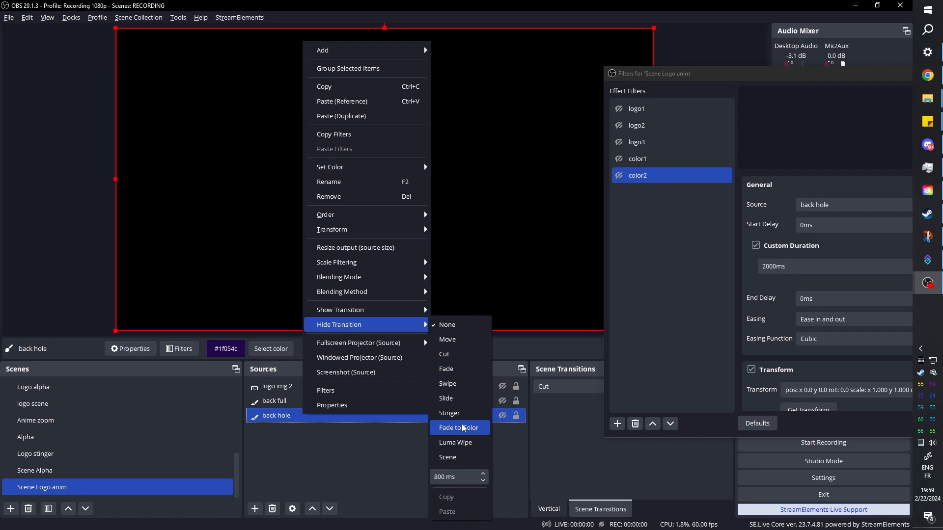
{"action": "left_click", "coordinate": [461, 443]}
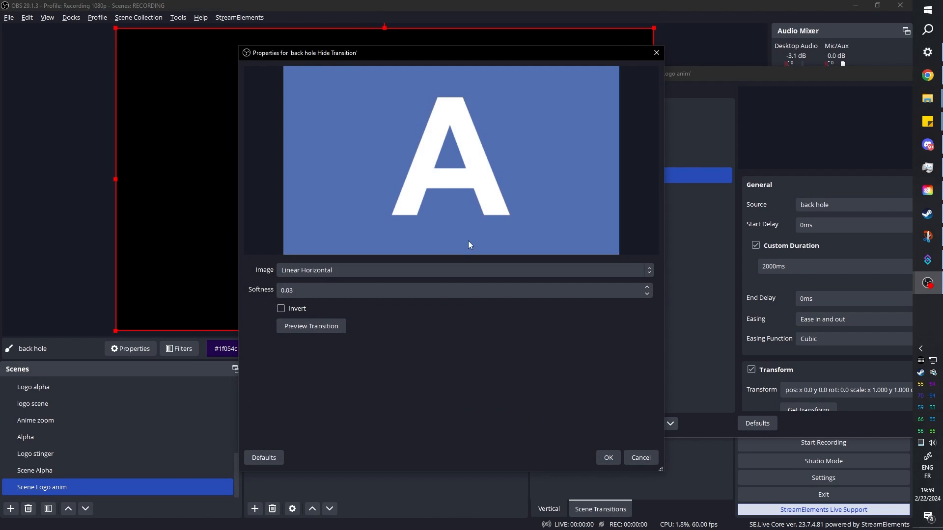
{"action": "left_click", "coordinate": [467, 272]}
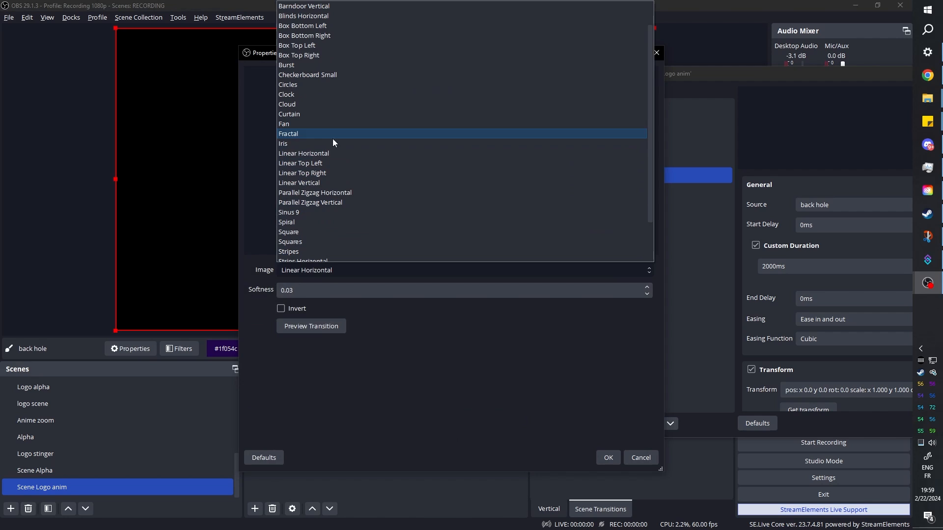
{"action": "scroll", "coordinate": [324, 196], "scroll_direction": "down", "scroll_amount": 1}
{"action": "left_click", "coordinate": [317, 212]}
{"action": "left_click", "coordinate": [608, 457]}
Set back hole's hide transition duration to 1000 ms and play the animation from logo1
{"action": "right_click", "coordinate": [346, 415]}
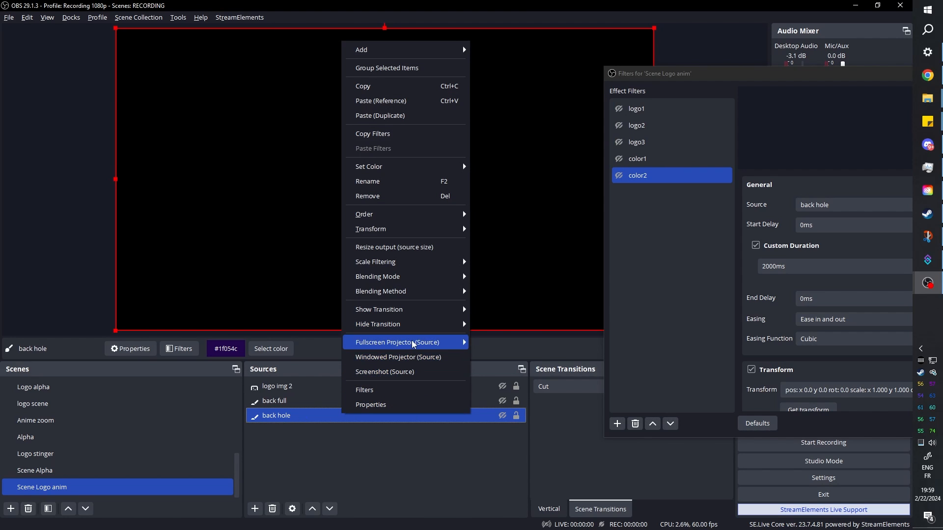
{"action": "mouse_move", "coordinate": [415, 325]}
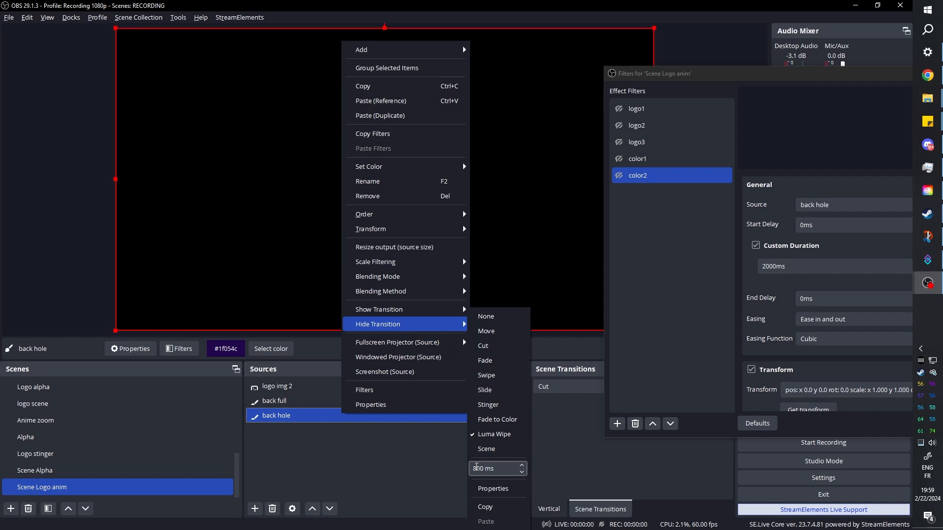
{"action": "left_click", "coordinate": [475, 468]}
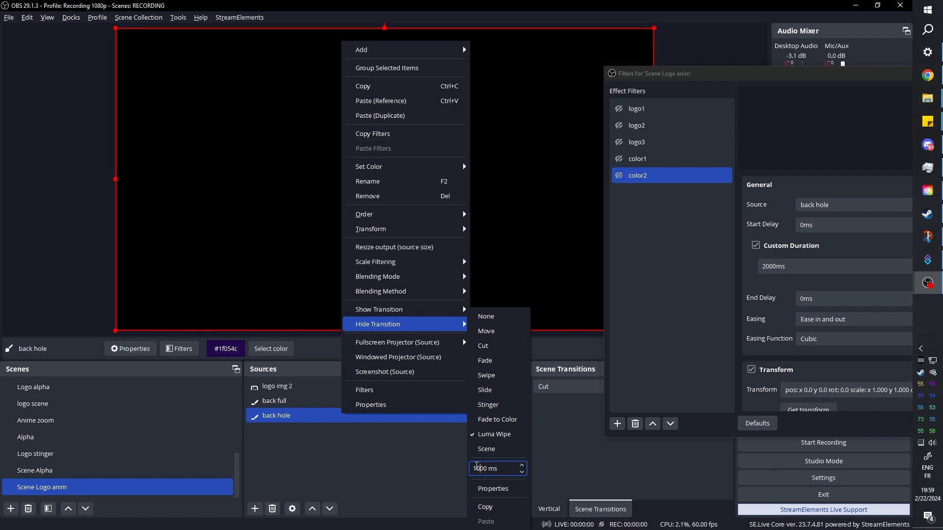
{"action": "left_click", "coordinate": [620, 109]}
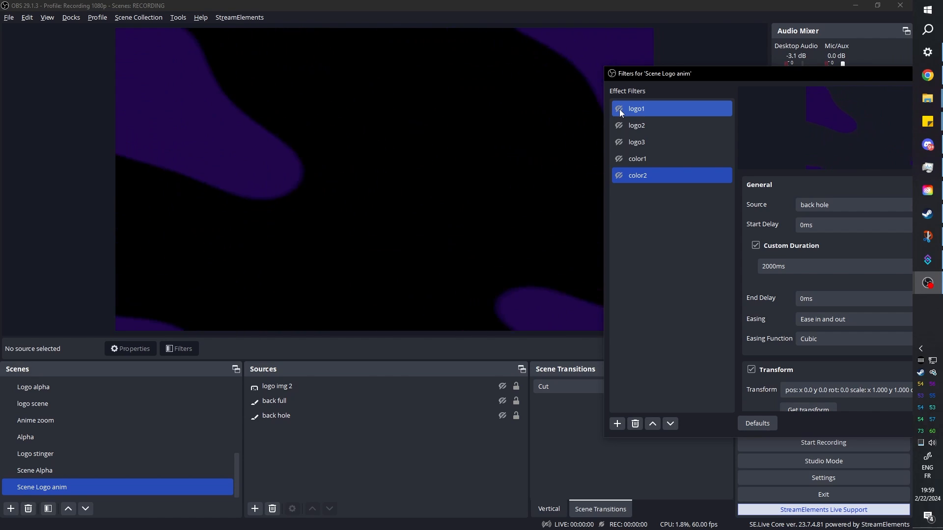
Copy back hole's color #1f054c to the back full source and replay the animation from logo1
{"action": "left_click", "coordinate": [275, 401]}
{"action": "left_click", "coordinate": [277, 416]}
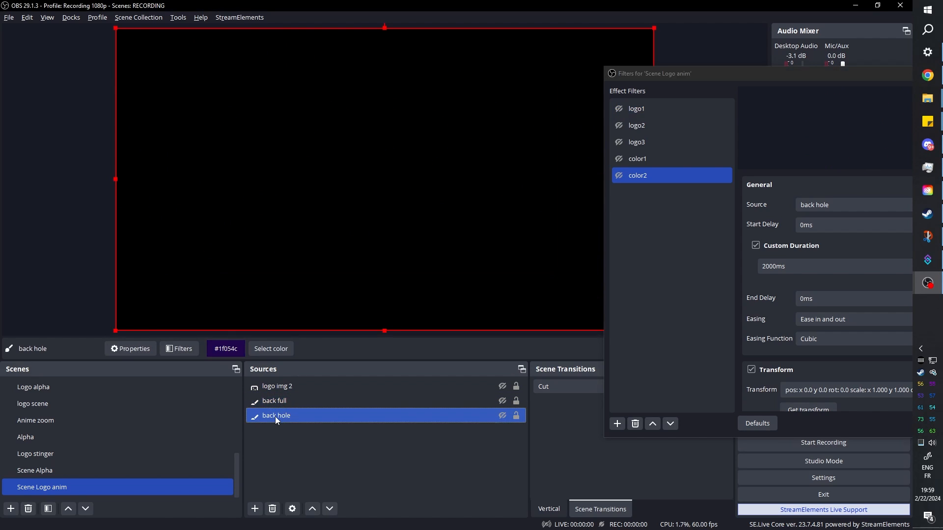
{"action": "left_click", "coordinate": [270, 348]}
{"action": "left_click_drag", "start_coordinate": [531, 355], "coordinate": [497, 355]}
{"action": "key", "text": "ctrl+c"}
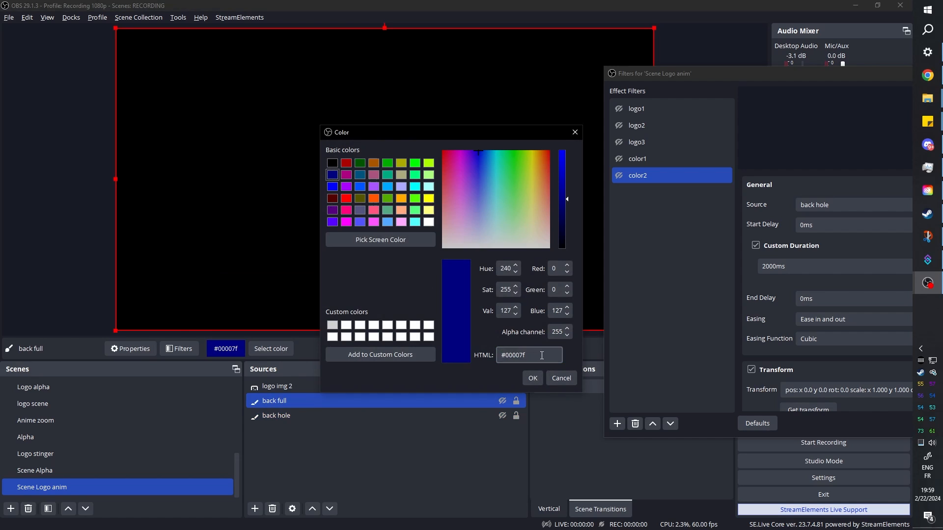
{"action": "left_click_drag", "start_coordinate": [542, 355], "coordinate": [484, 356]}
{"action": "key", "text": "ctrl+v"}
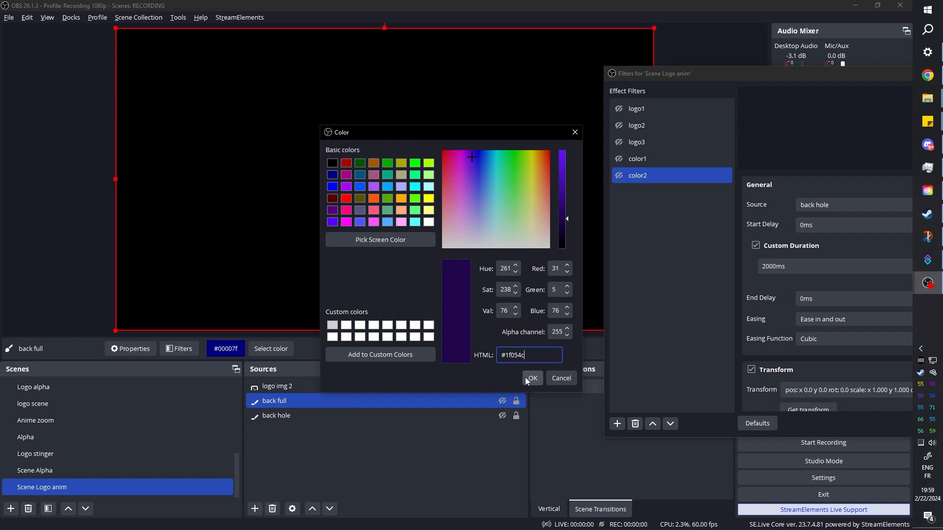
{"action": "left_click", "coordinate": [527, 379]}
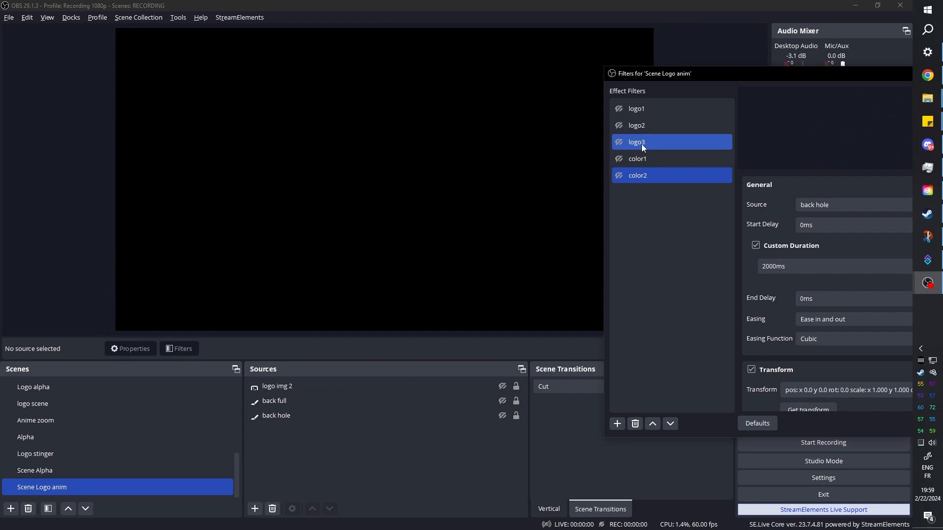
{"action": "left_click", "coordinate": [619, 108]}
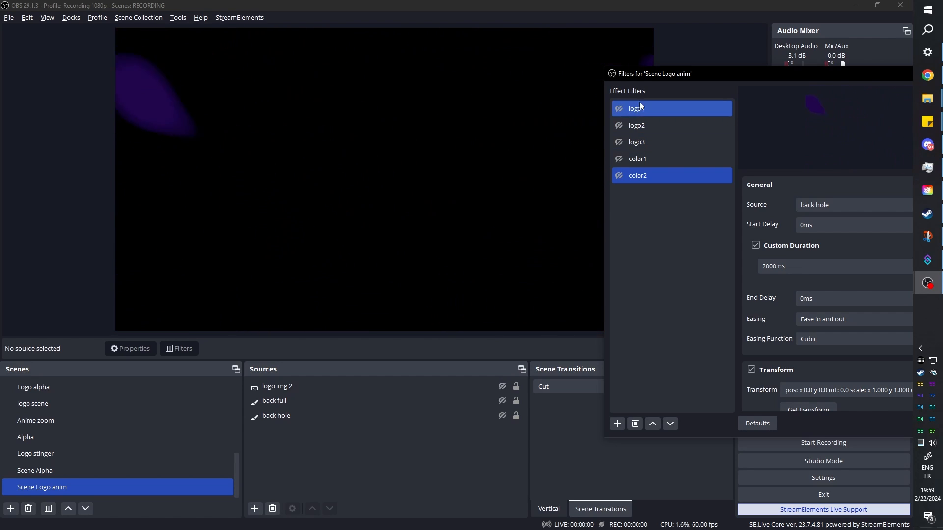
Set the logo3 filter's custom duration to 1200 ms and run logo1 to test it
{"action": "left_click", "coordinate": [643, 142]}
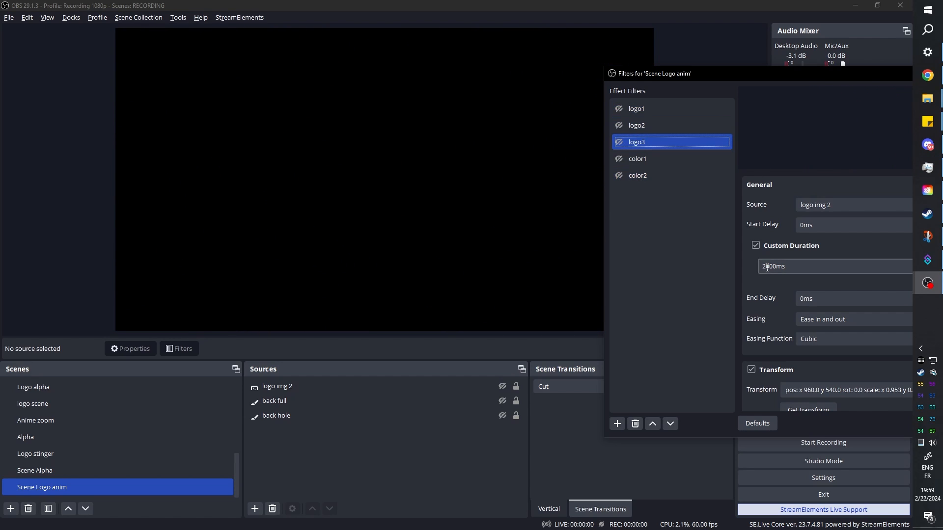
{"action": "left_click_drag", "start_coordinate": [762, 272], "coordinate": [765, 269]}
{"action": "type", "text": "12"}
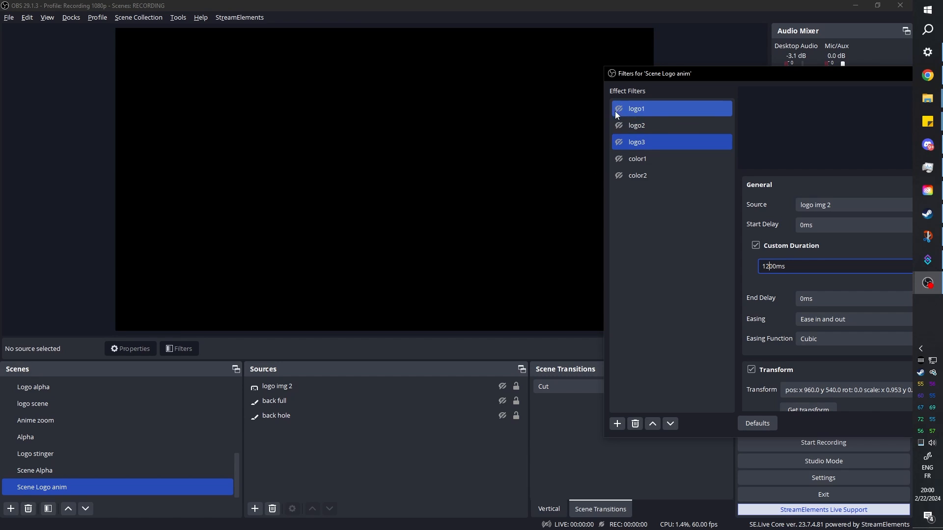
{"action": "left_click", "coordinate": [619, 109]}
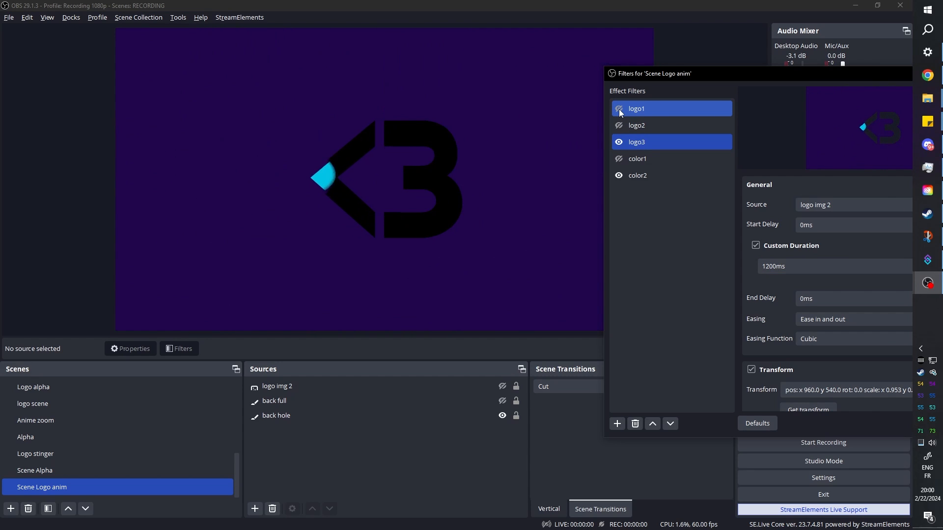
Raise logo3's custom duration to 1400 ms and run the animation again from logo1
{"action": "left_click", "coordinate": [769, 267]}
{"action": "type", "text": "4"}
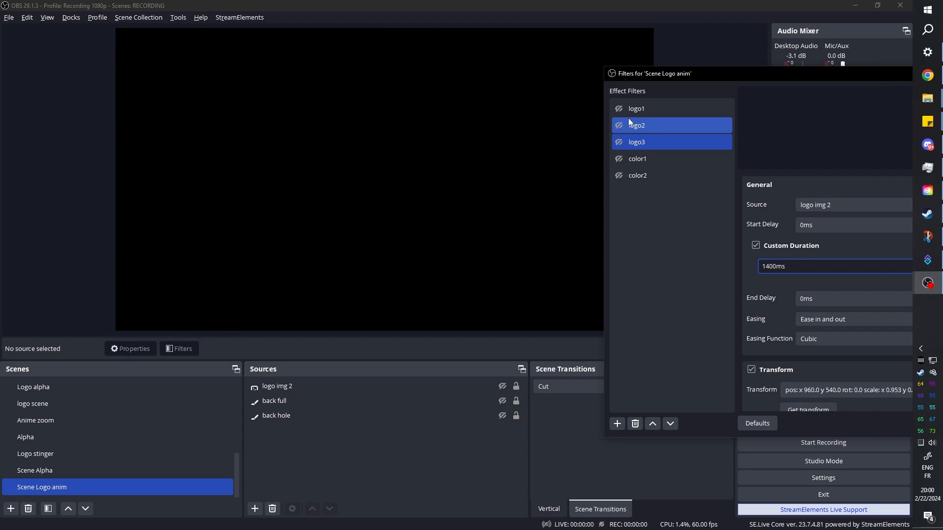
{"action": "left_click", "coordinate": [619, 109]}
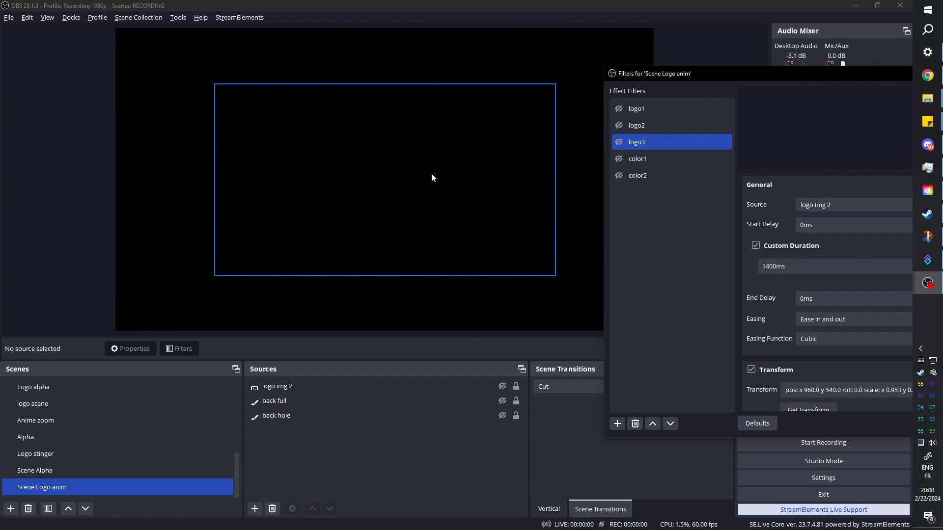
Show logo img 2, scale it down to about 0.907 and center it on the canvas
{"action": "left_click", "coordinate": [287, 386]}
{"action": "left_click", "coordinate": [502, 386]}
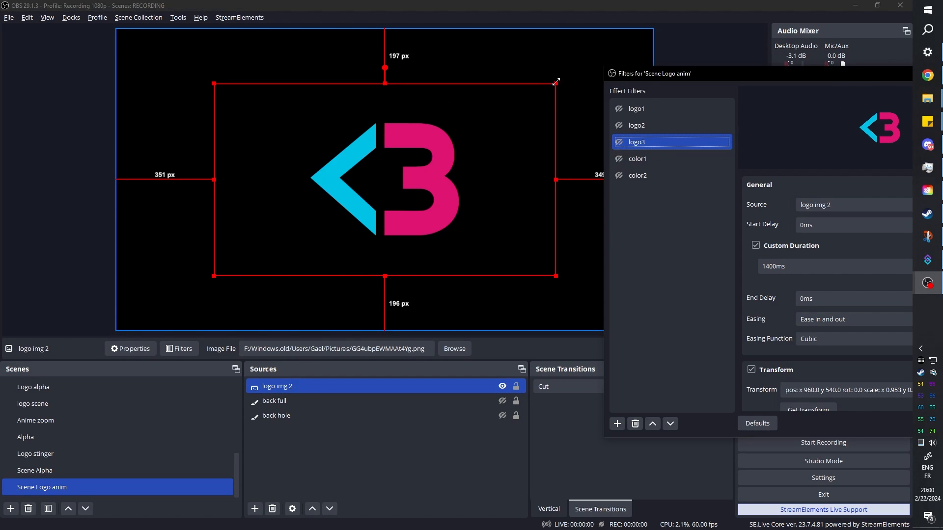
{"action": "left_click_drag", "start_coordinate": [555, 81], "coordinate": [540, 97]}
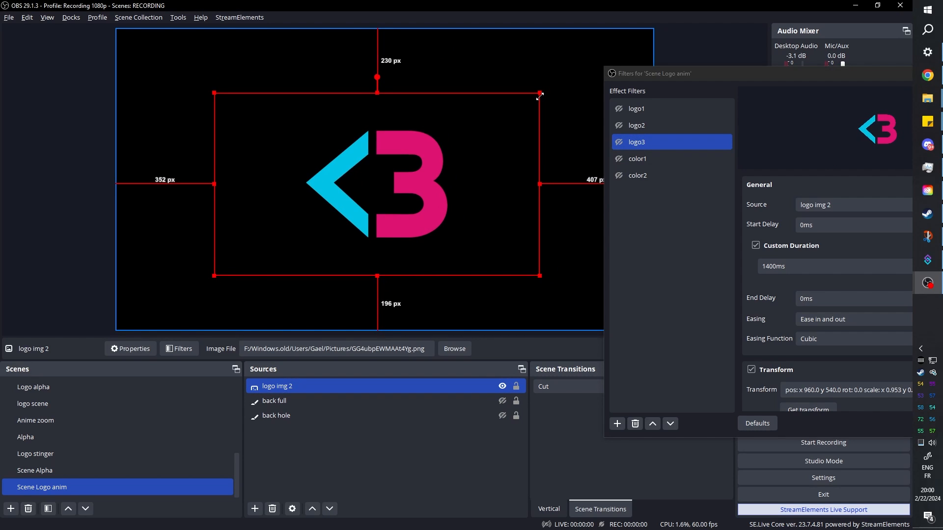
{"action": "key", "text": "ctrl+d"}
Capture logo img 2's current transform into the logo3 filter and replay the animation from logo1
{"action": "scroll", "coordinate": [743, 396], "scroll_direction": "down", "scroll_amount": 1}
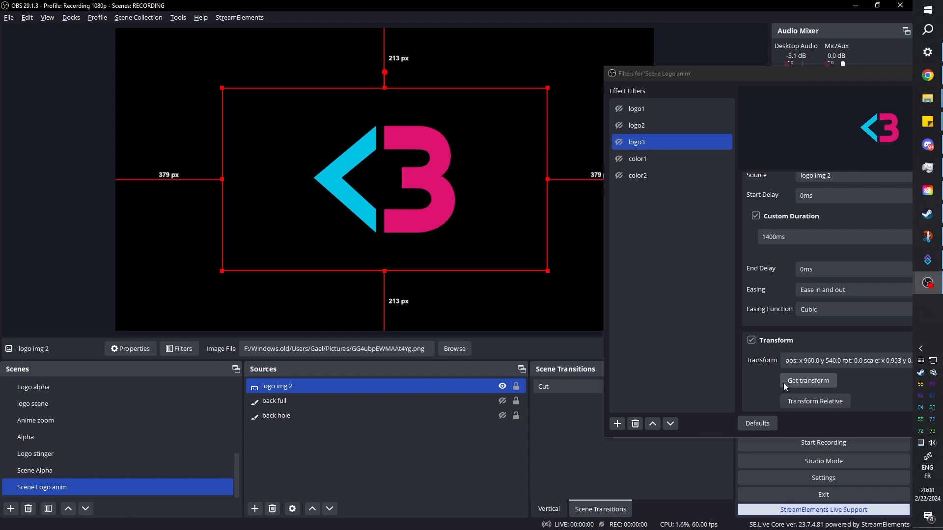
{"action": "left_click", "coordinate": [801, 380]}
{"action": "left_click", "coordinate": [618, 109]}
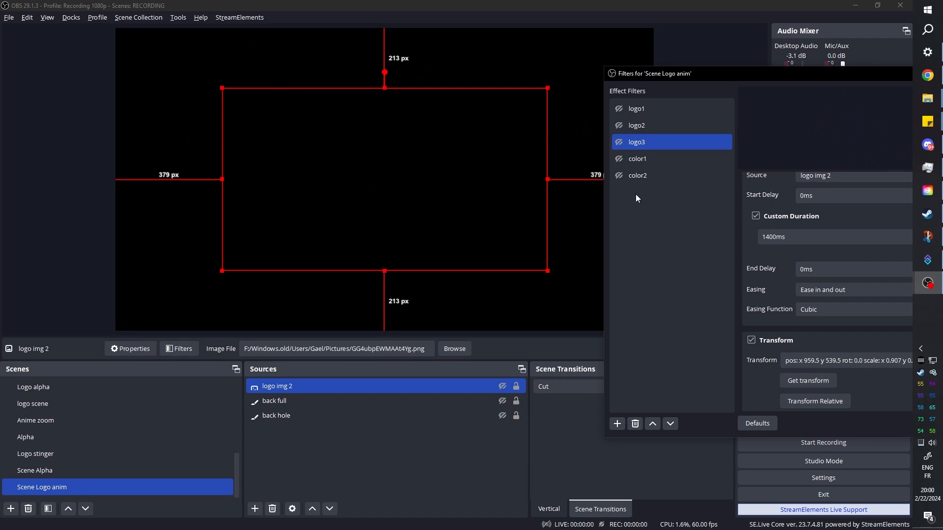
Set the color2 filter's custom duration to 1500 ms
{"action": "left_click", "coordinate": [637, 177]}
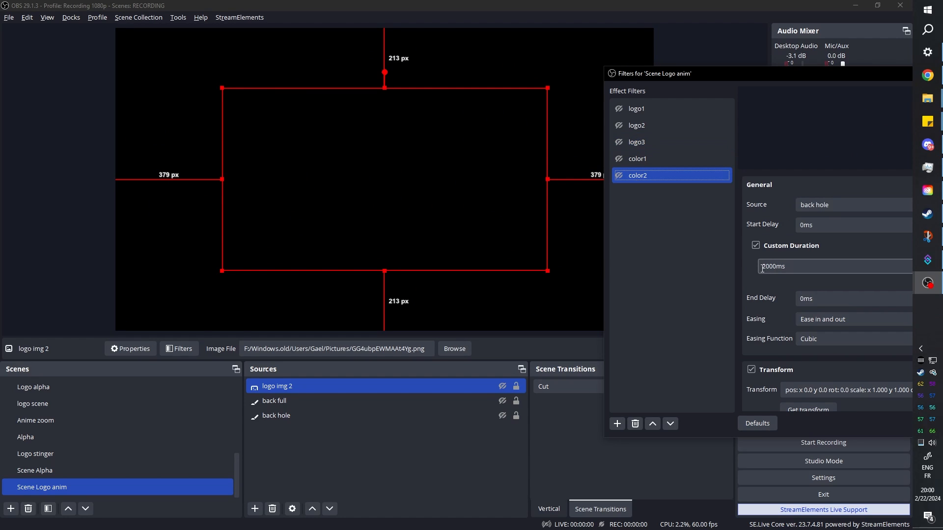
{"action": "left_click_drag", "start_coordinate": [769, 267], "coordinate": [749, 288]}
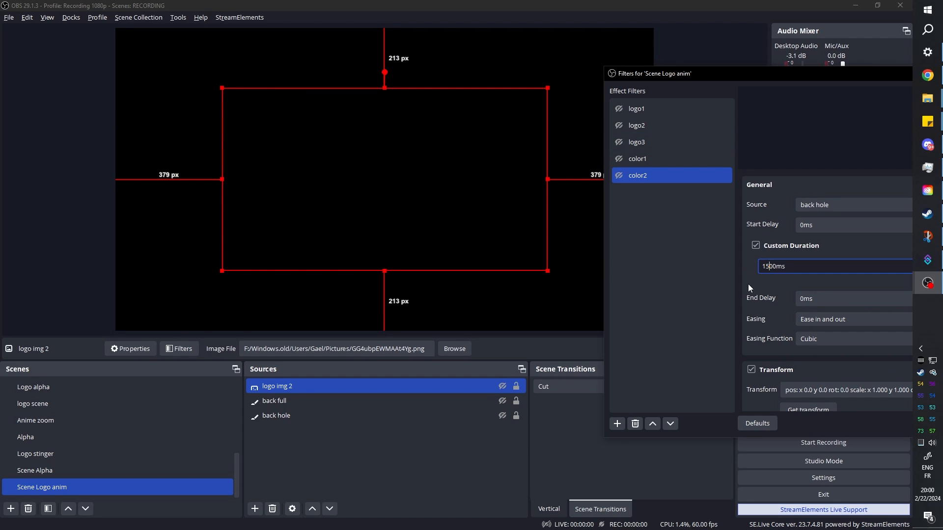
Replay the animation from logo1 before and after setting the color2 filter's custom duration to 1000 ms
{"action": "left_click", "coordinate": [632, 233]}
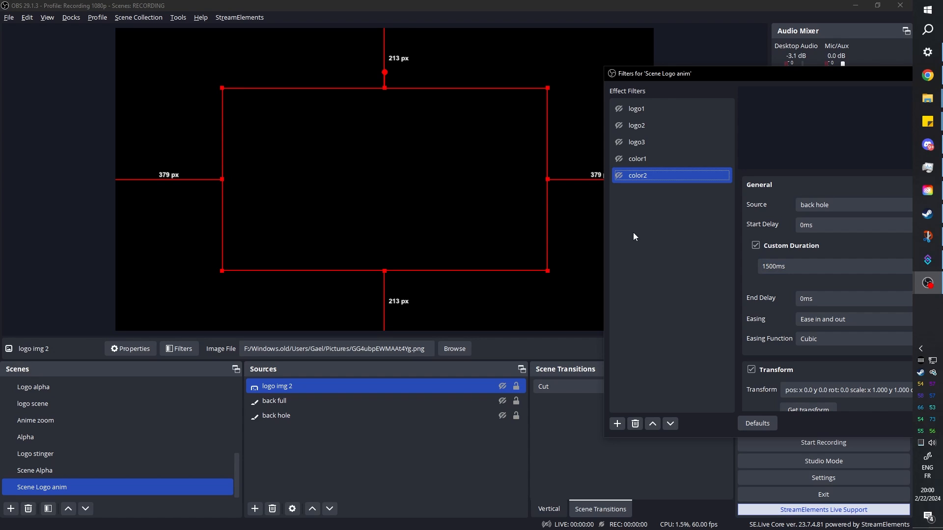
{"action": "left_click", "coordinate": [619, 109]}
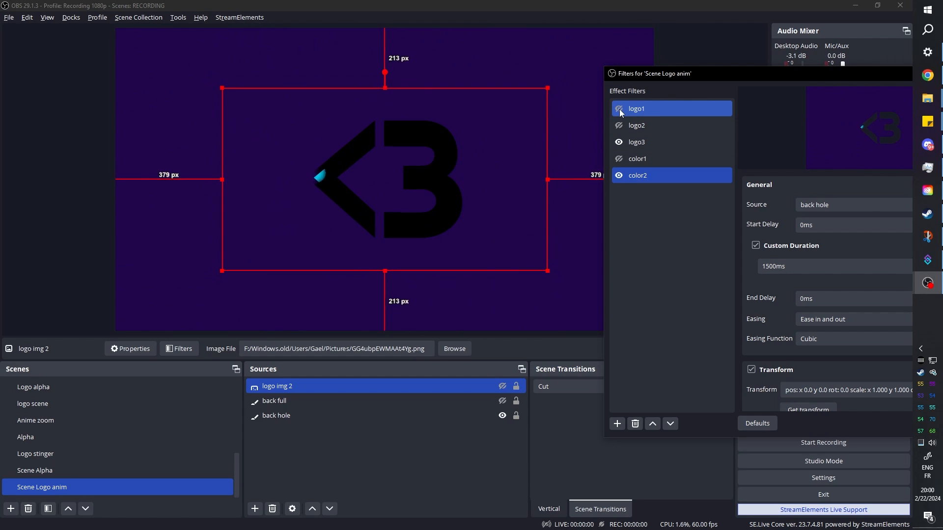
{"action": "left_click_drag", "start_coordinate": [769, 266], "coordinate": [761, 296]}
{"action": "type", "text": "10"}
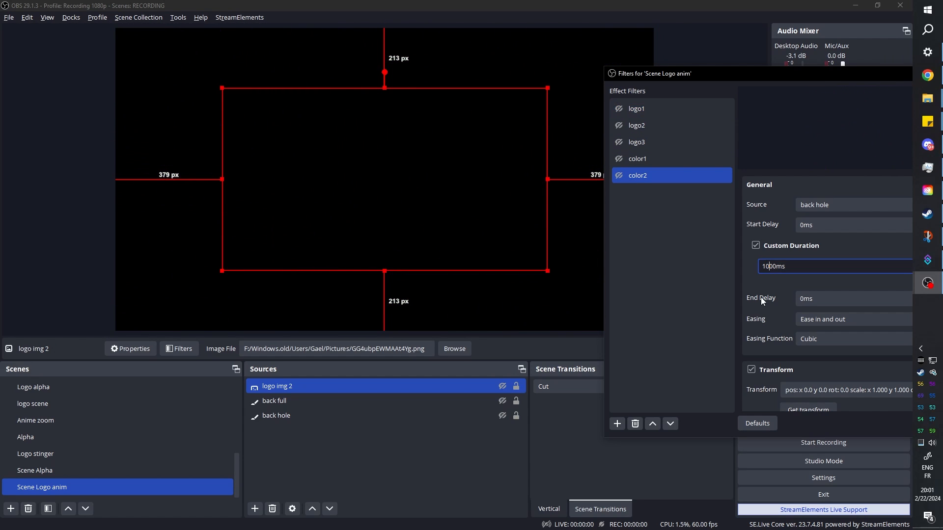
{"action": "left_click", "coordinate": [617, 108]}
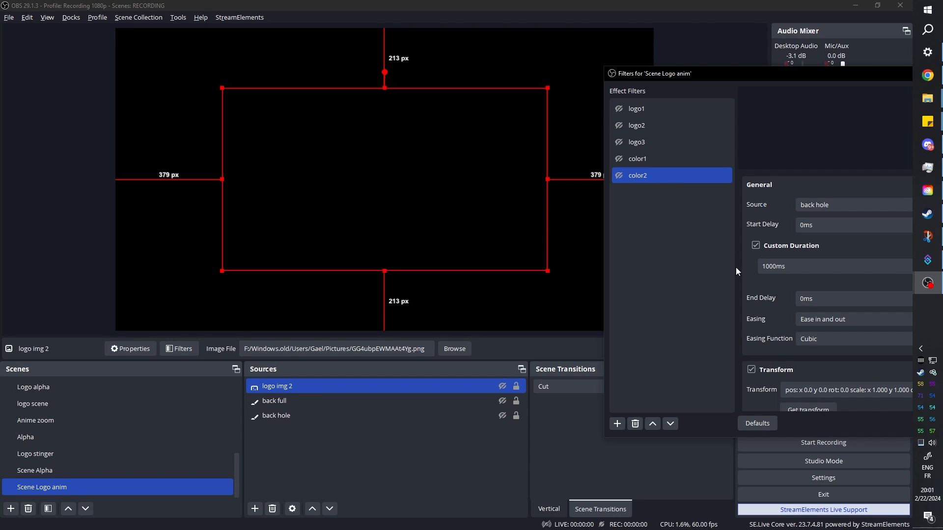
Check the type and duration of the back hole source's hide transition
{"action": "scroll", "coordinate": [777, 283], "scroll_direction": "down", "scroll_amount": 3}
{"action": "scroll", "coordinate": [785, 231], "scroll_direction": "up", "scroll_amount": 3}
{"action": "left_click", "coordinate": [325, 406], "text": "ctrl"}
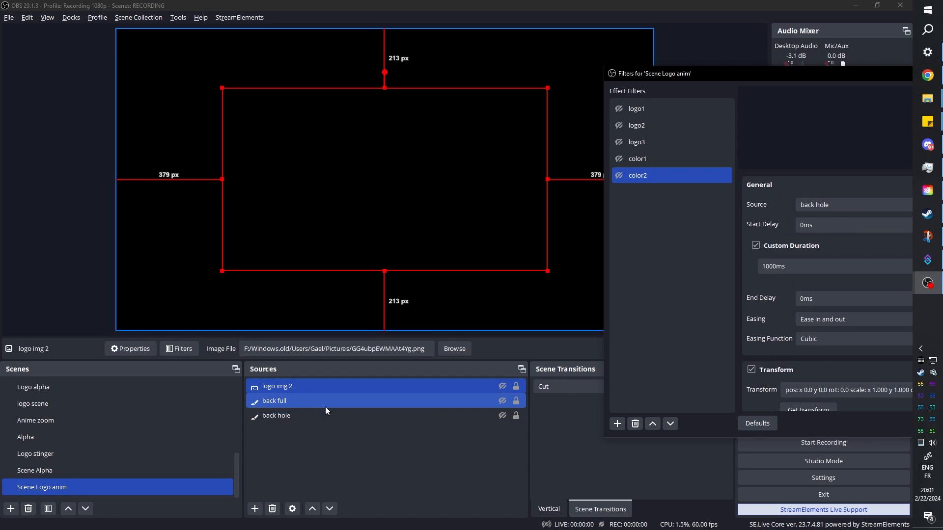
{"action": "left_click", "coordinate": [327, 405], "text": "ctrl"}
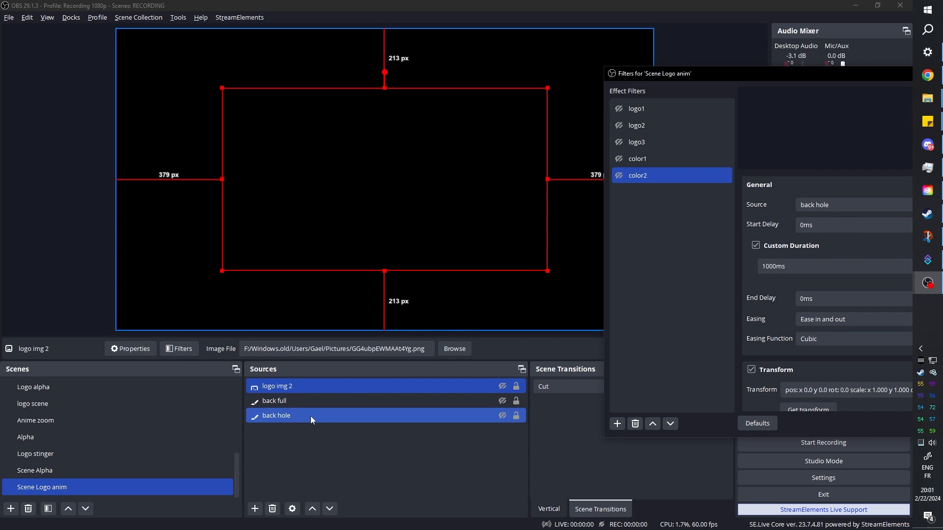
{"action": "left_click", "coordinate": [310, 415]}
{"action": "right_click", "coordinate": [310, 416]}
{"action": "mouse_move", "coordinate": [378, 326]}
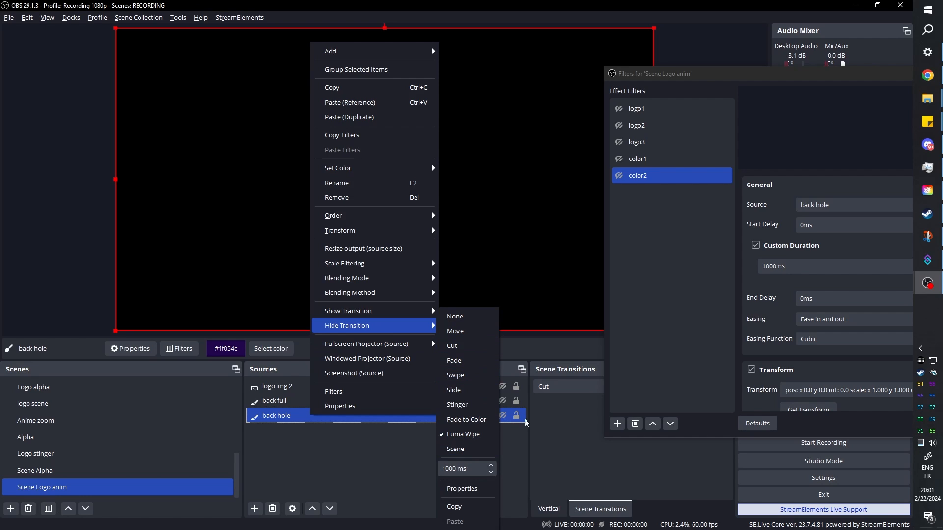
{"action": "key", "text": "Escape"}
{"action": "key", "text": "Escape"}
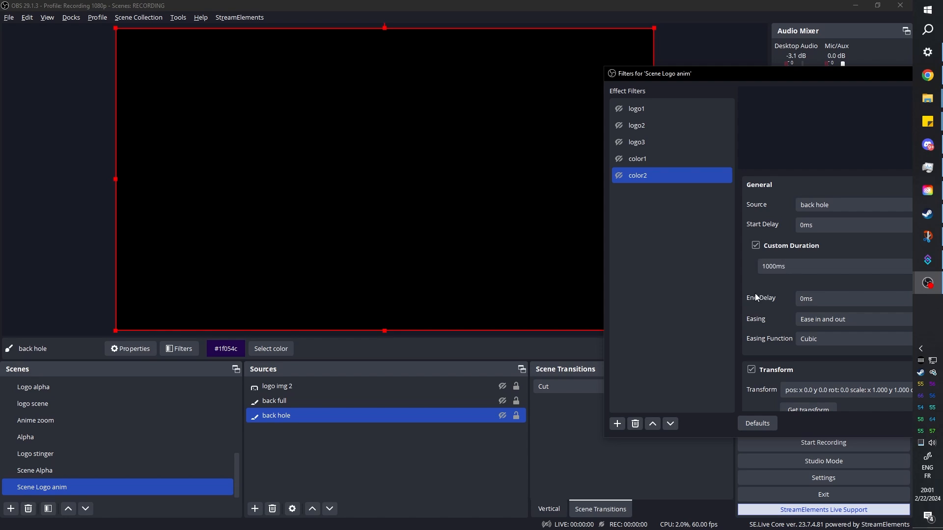
Set the color2 filter's custom duration to 800 ms
{"action": "left_click_drag", "start_coordinate": [762, 267], "coordinate": [769, 267]}
{"action": "type", "text": "8"}
Set the back hole source's hide transition duration to 1200 ms and replay the animation from logo1
{"action": "right_click", "coordinate": [306, 420]}
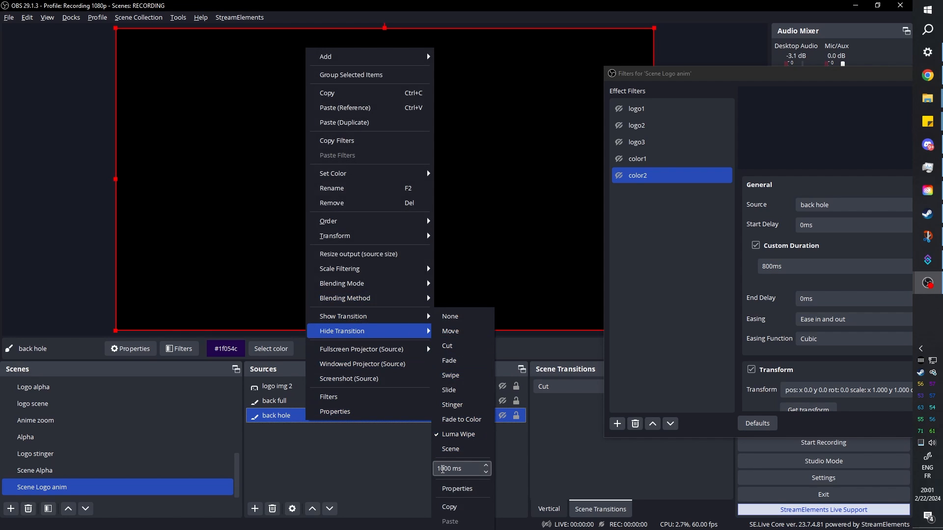
{"action": "left_click", "coordinate": [442, 469]}
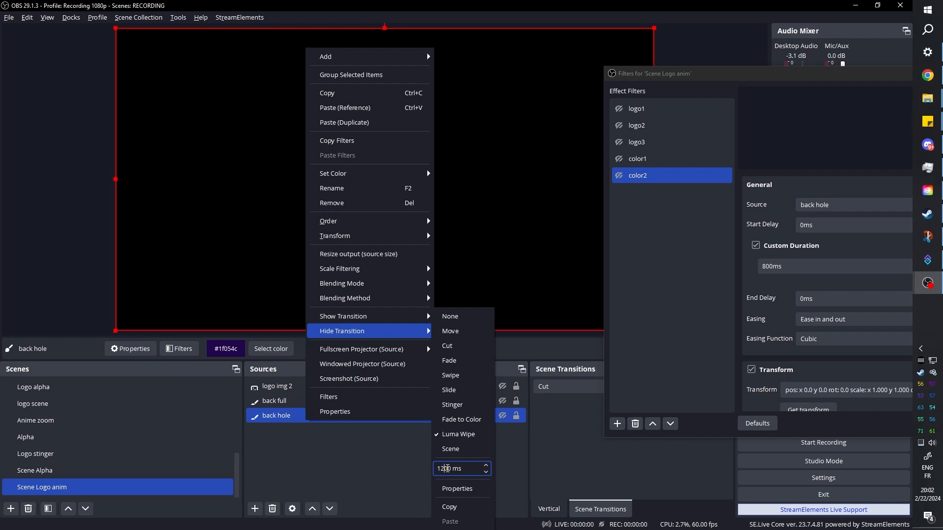
{"action": "left_click", "coordinate": [620, 108]}
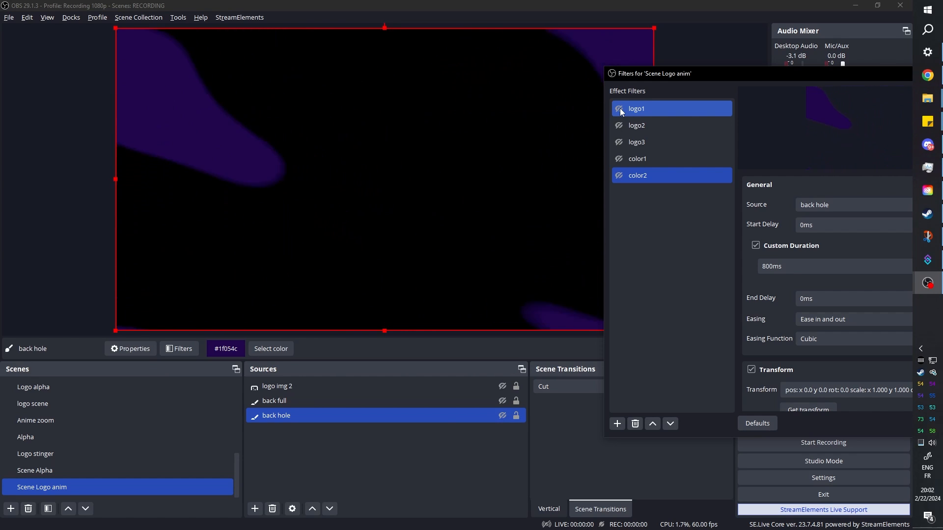
Review the color2 filter's duration, easing, transform, visibility and action settings
{"action": "left_click", "coordinate": [651, 175]}
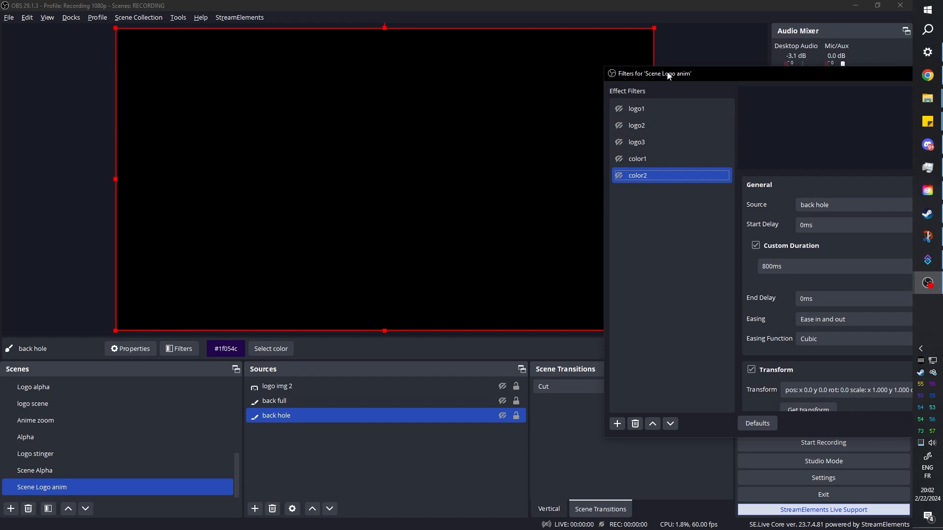
{"action": "left_click_drag", "start_coordinate": [666, 74], "coordinate": [528, 51]}
{"action": "scroll", "coordinate": [604, 268], "scroll_direction": "down", "scroll_amount": 2}
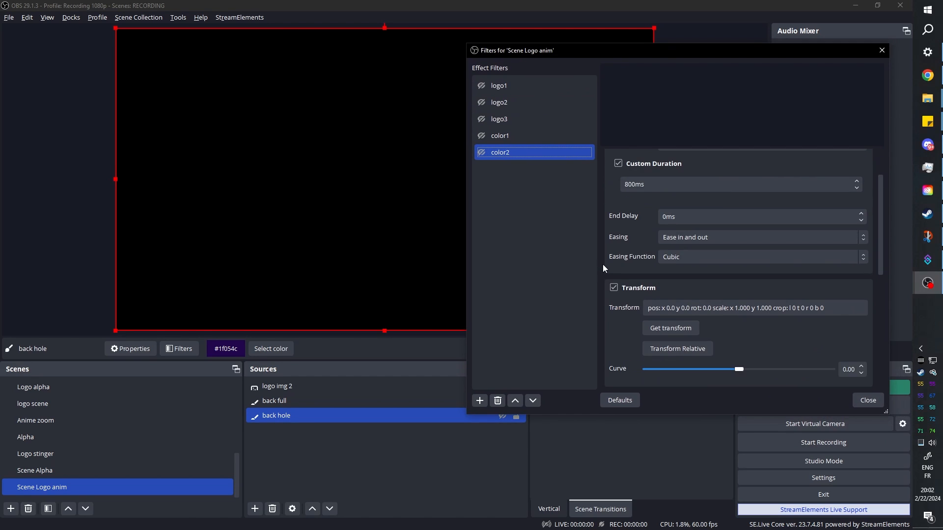
{"action": "scroll", "coordinate": [604, 268], "scroll_direction": "down", "scroll_amount": 5}
{"action": "scroll", "coordinate": [602, 264], "scroll_direction": "up", "scroll_amount": 6}
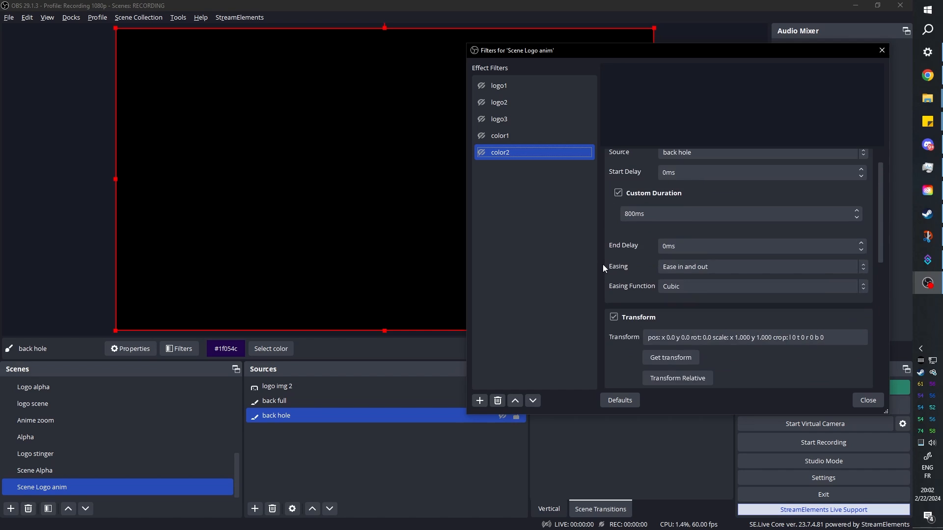
{"action": "scroll", "coordinate": [602, 264], "scroll_direction": "down", "scroll_amount": 7}
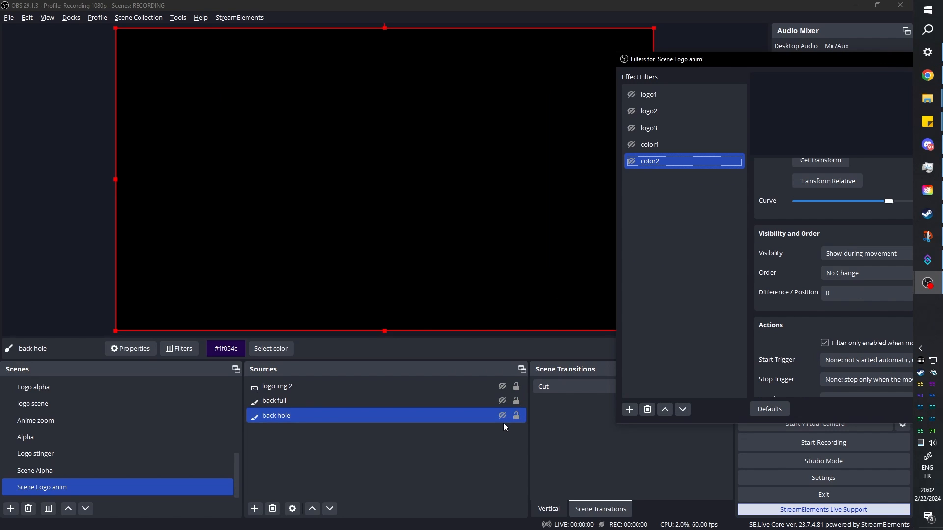
Show and hide the back hole source to preview its transitions, and replay the animation from logo1
{"action": "left_click", "coordinate": [503, 416]}
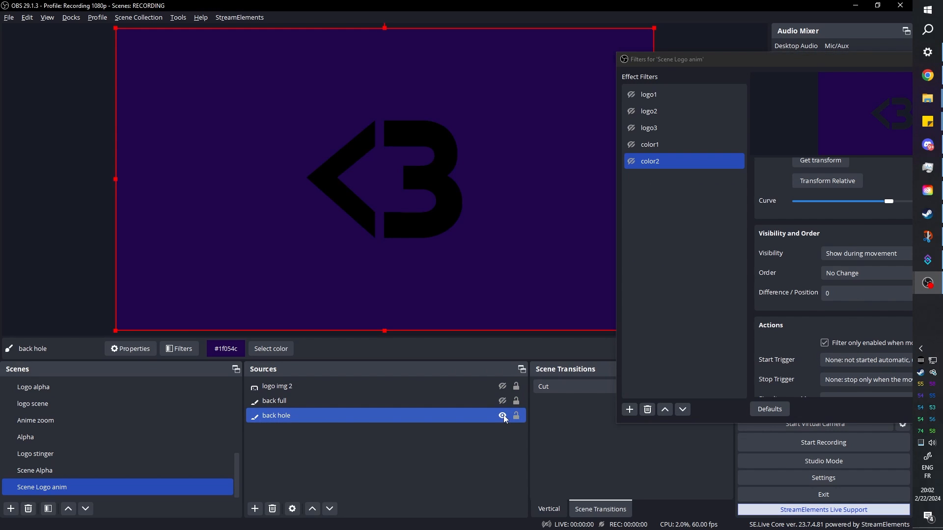
{"action": "left_click", "coordinate": [503, 415]}
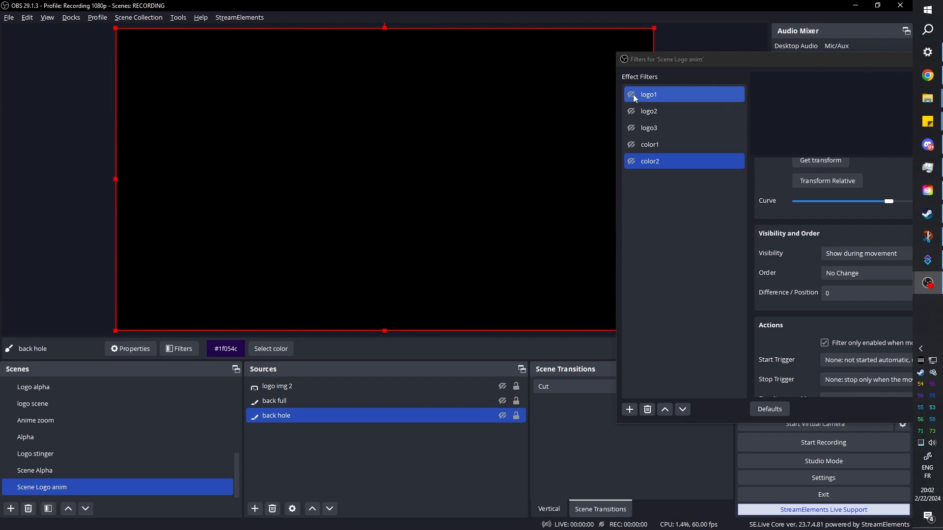
{"action": "left_click", "coordinate": [634, 99]}
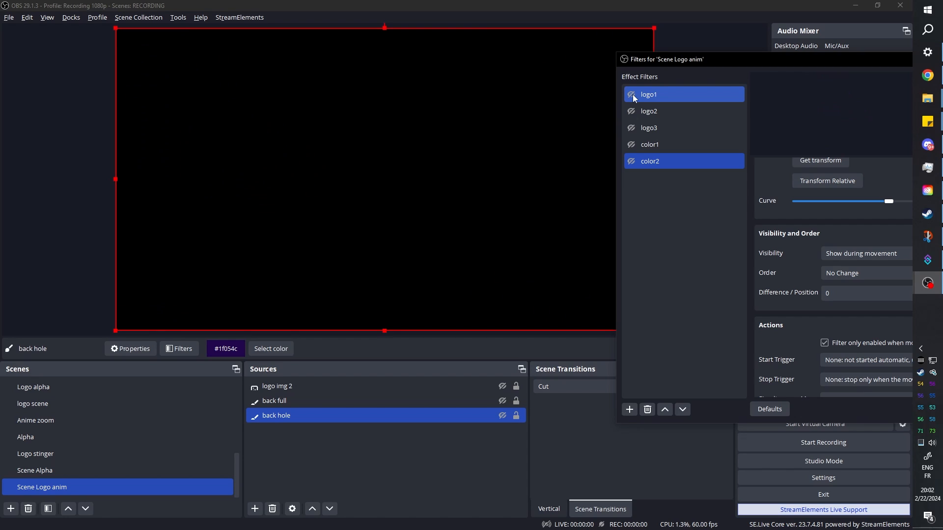
{"action": "left_click", "coordinate": [659, 193]}
Add a user-defined shader filter to Scene Logo anim and load Chroma+UV-Distortion.shader from the examples folder
{"action": "left_click", "coordinate": [630, 414]}
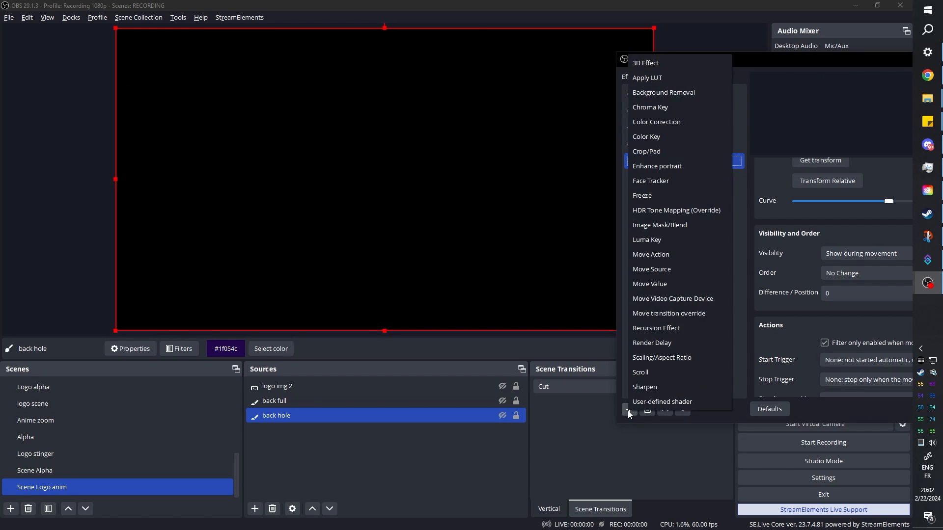
{"action": "left_click", "coordinate": [638, 404]}
{"action": "left_click", "coordinate": [749, 257]}
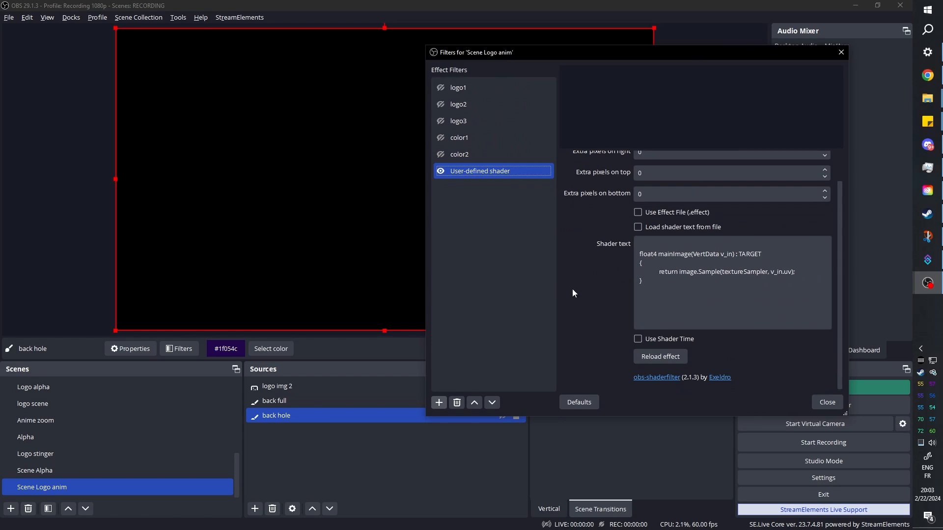
{"action": "left_click", "coordinate": [820, 279]}
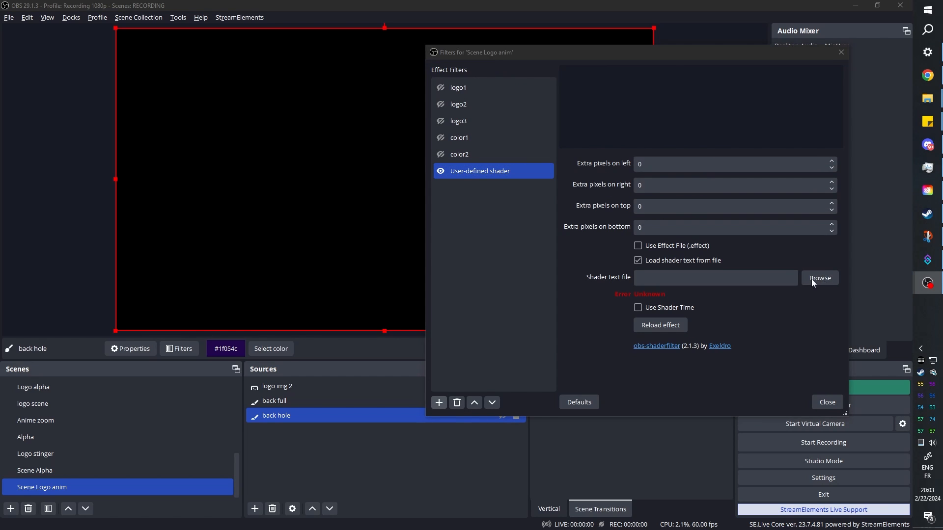
{"action": "scroll", "coordinate": [576, 172], "scroll_direction": "down", "scroll_amount": 2}
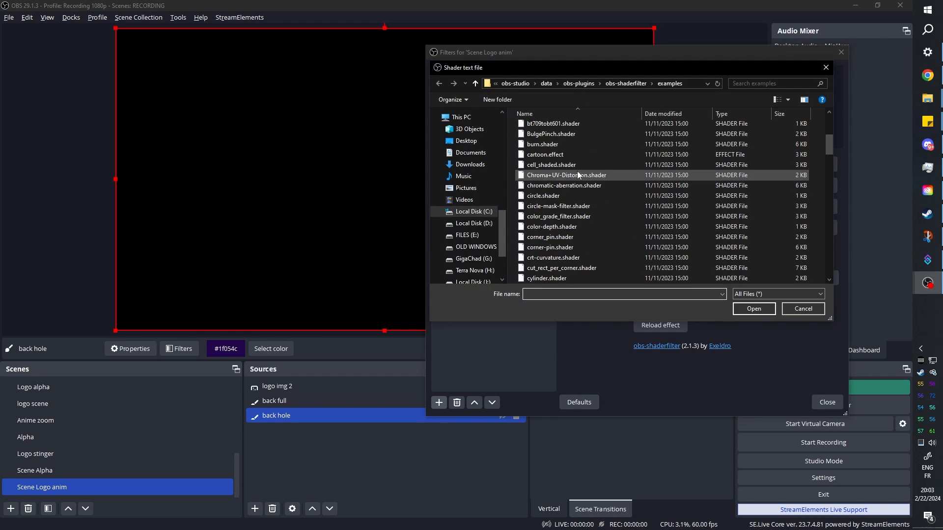
{"action": "double_click", "coordinate": [579, 177]}
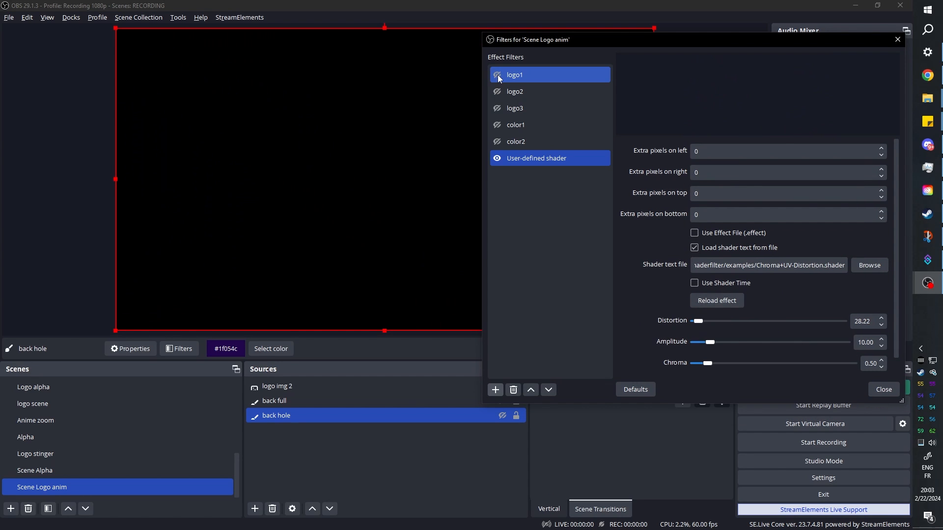
Raise the shader's Distortion to about 170.83, replaying the animation from logo1 before and after the change
{"action": "left_click", "coordinate": [497, 75]}
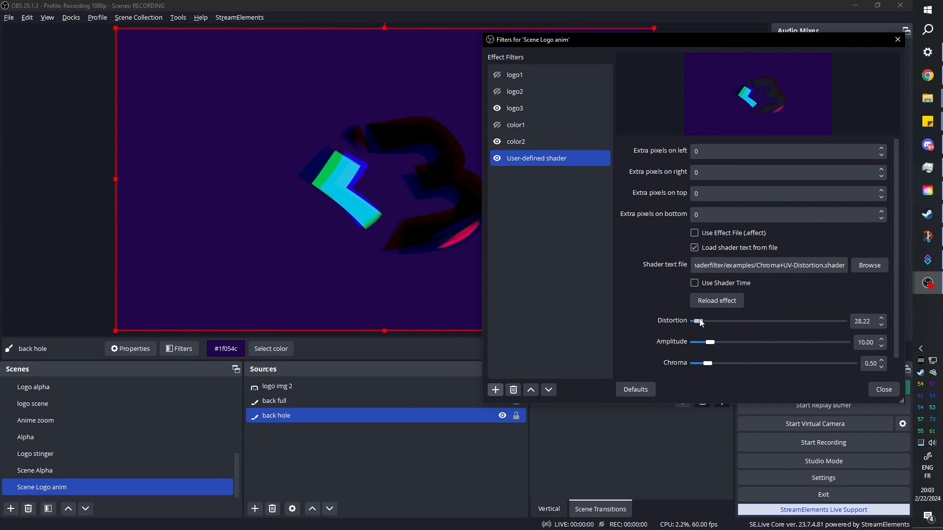
{"action": "left_click_drag", "start_coordinate": [702, 322], "coordinate": [720, 327]}
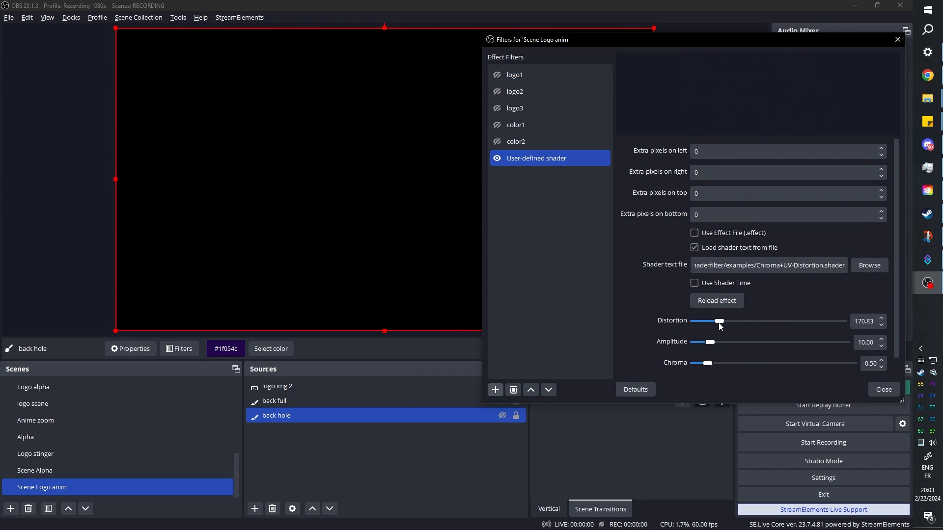
{"action": "left_click", "coordinate": [497, 74]}
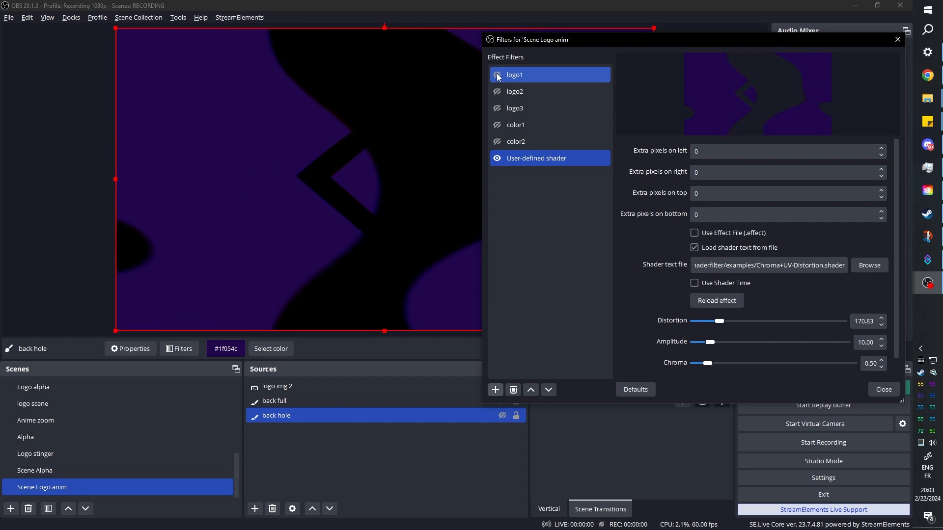
Add a second user-defined shader filter to the scene and load box-blur.shader from the examples folder
{"action": "left_click", "coordinate": [495, 390]}
{"action": "left_click", "coordinate": [515, 362]}
{"action": "left_click", "coordinate": [668, 237]}
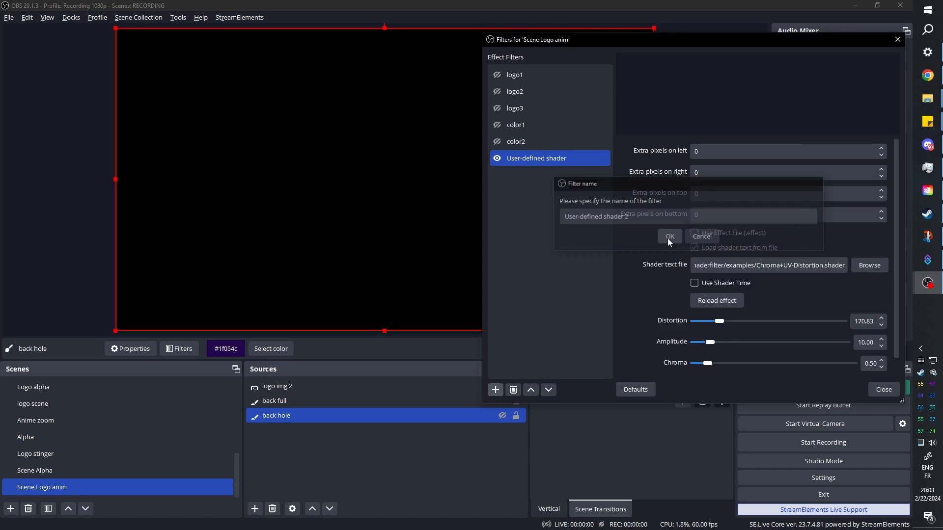
{"action": "left_click", "coordinate": [772, 250]}
{"action": "left_click", "coordinate": [877, 267]}
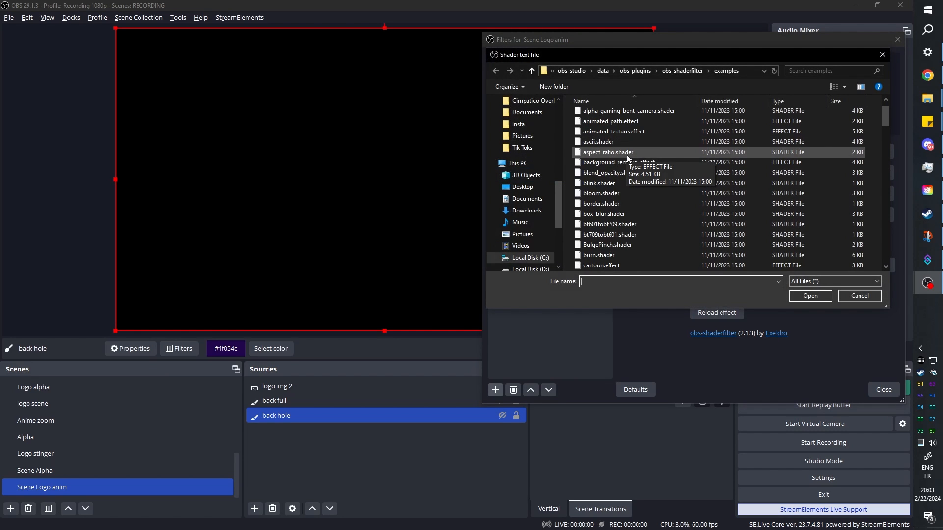
{"action": "left_click", "coordinate": [589, 216]}
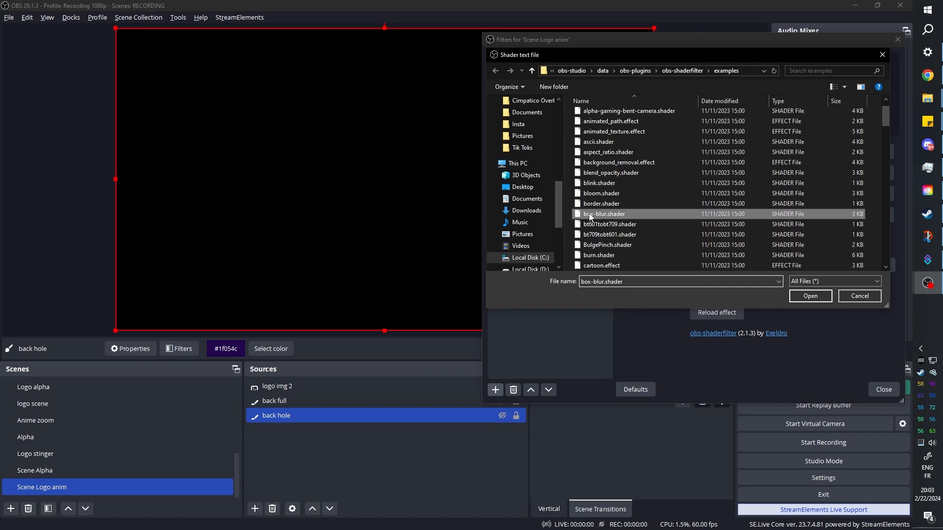
{"action": "left_click", "coordinate": [797, 295]}
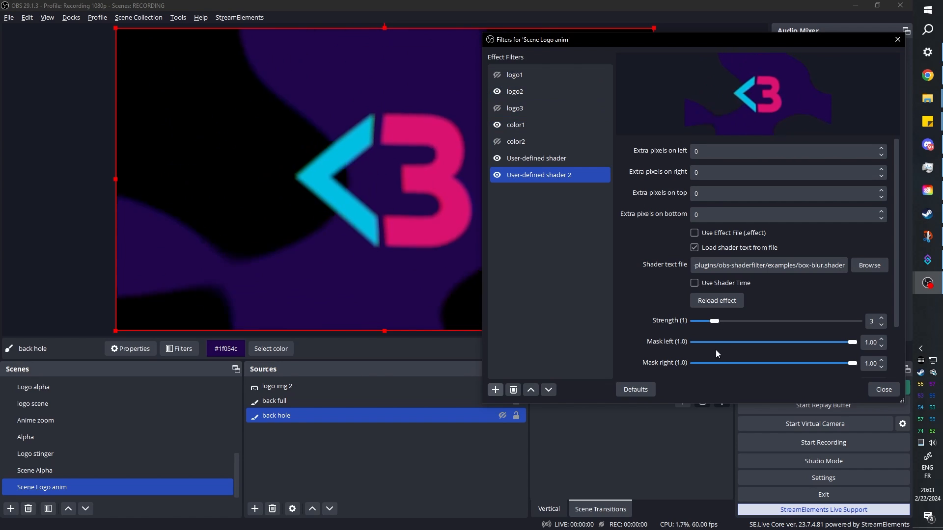
Lower the box blur's Strength to 0 and replace the second shader's file with bloom.shader
{"action": "left_click_drag", "start_coordinate": [715, 322], "coordinate": [659, 316]}
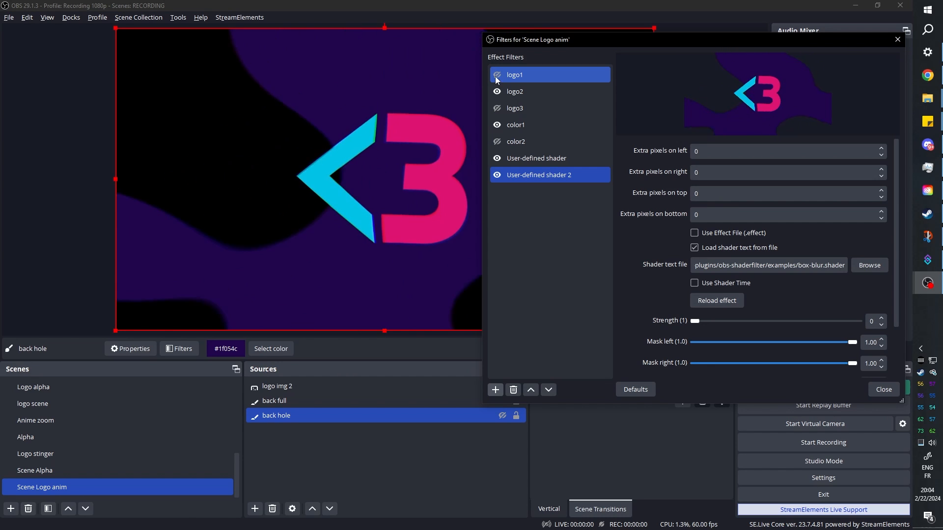
{"action": "left_click", "coordinate": [870, 265]}
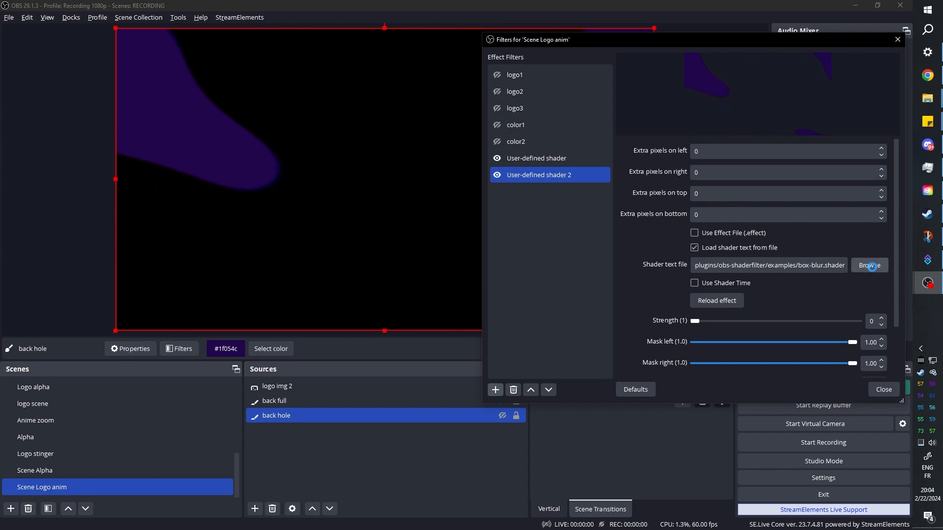
{"action": "double_click", "coordinate": [589, 170]}
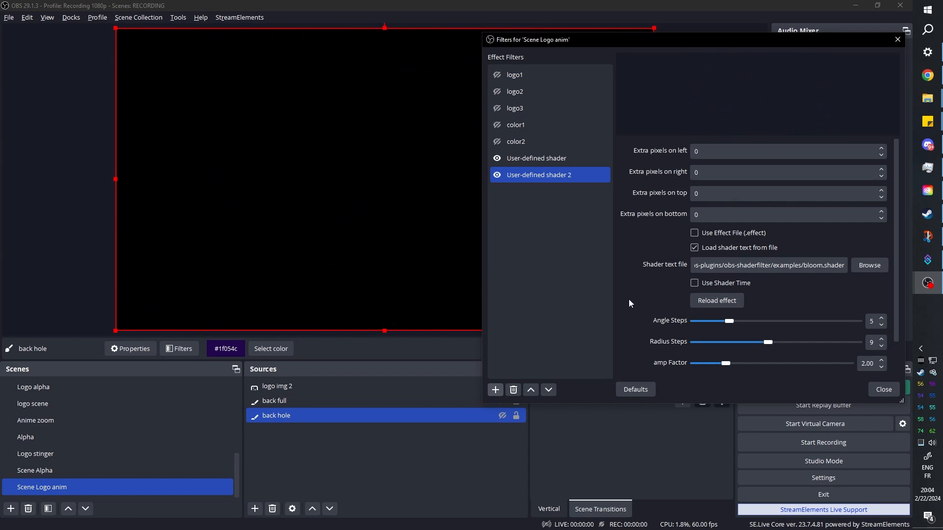
Add a third user-defined shader filter to the scene using VHS.shader, and replay the animation from logo1
{"action": "left_click", "coordinate": [495, 390]}
{"action": "left_click", "coordinate": [489, 386]}
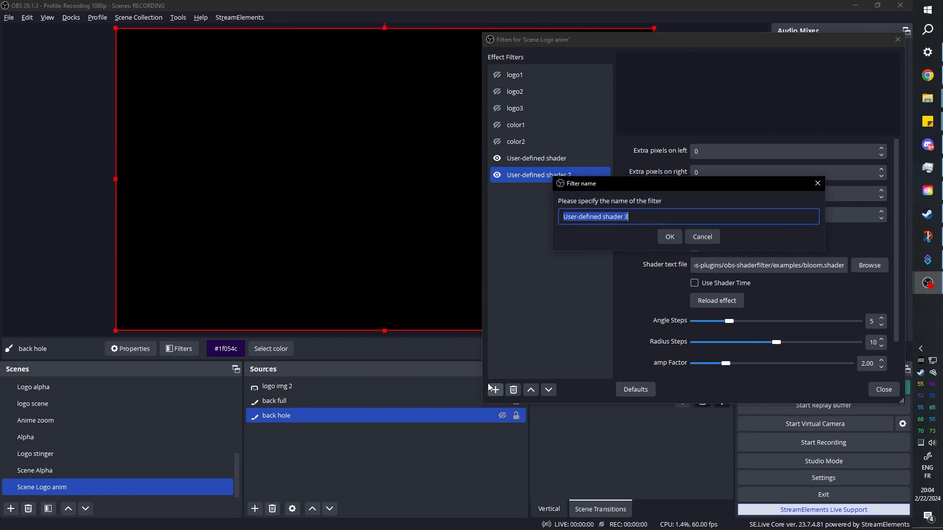
{"action": "left_click", "coordinate": [678, 237]}
{"action": "left_click", "coordinate": [728, 246]}
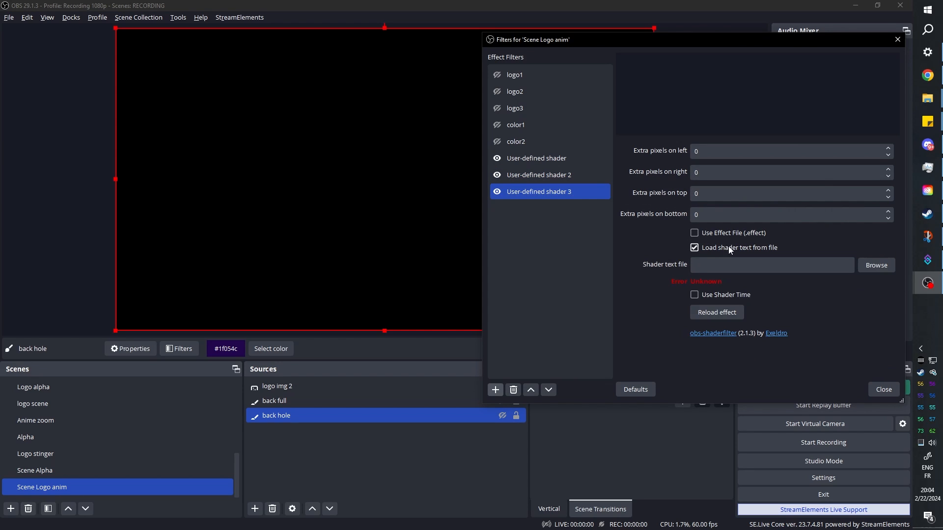
{"action": "left_click", "coordinate": [872, 263]}
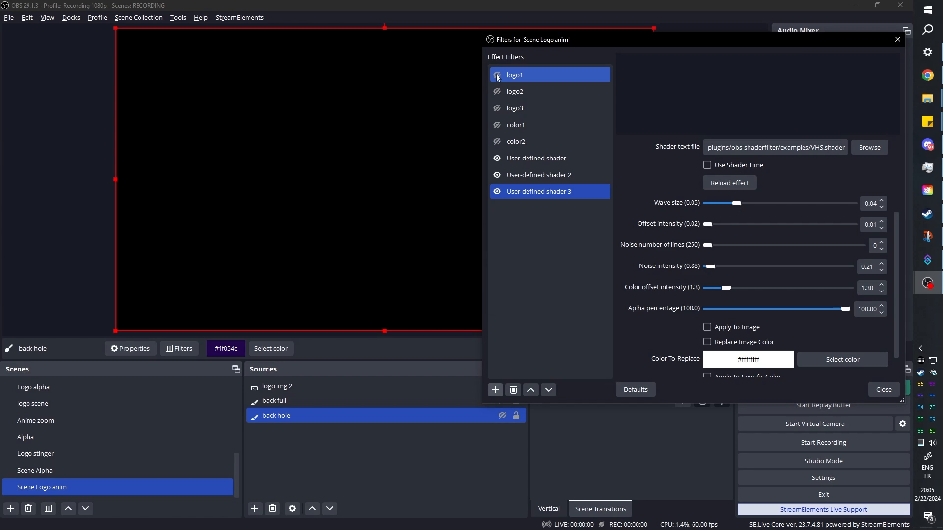
{"action": "left_click", "coordinate": [496, 75]}
{"action": "key", "text": "Escape"}
Switch to the scene named Scene and add a Scene-type scene transition, accepting its default name
{"action": "scroll", "coordinate": [112, 399], "scroll_direction": "up", "scroll_amount": 3}
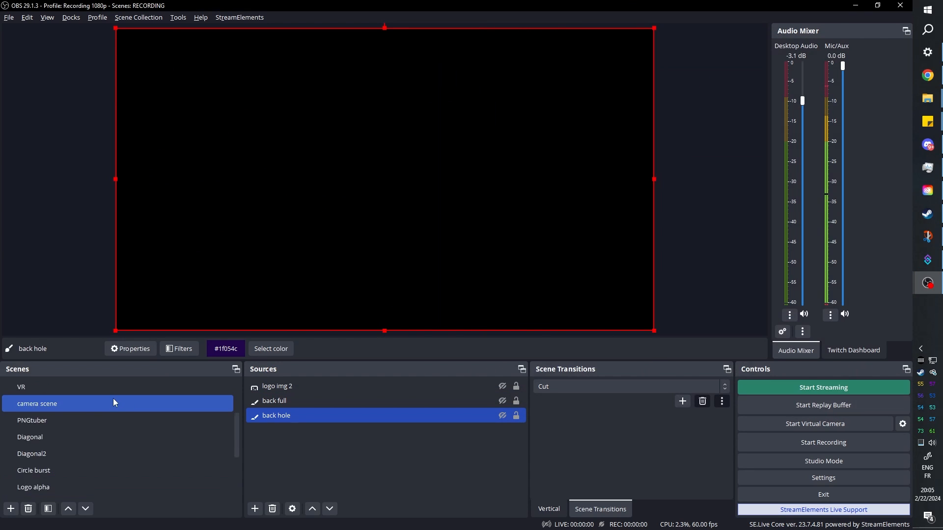
{"action": "left_click", "coordinate": [80, 388]}
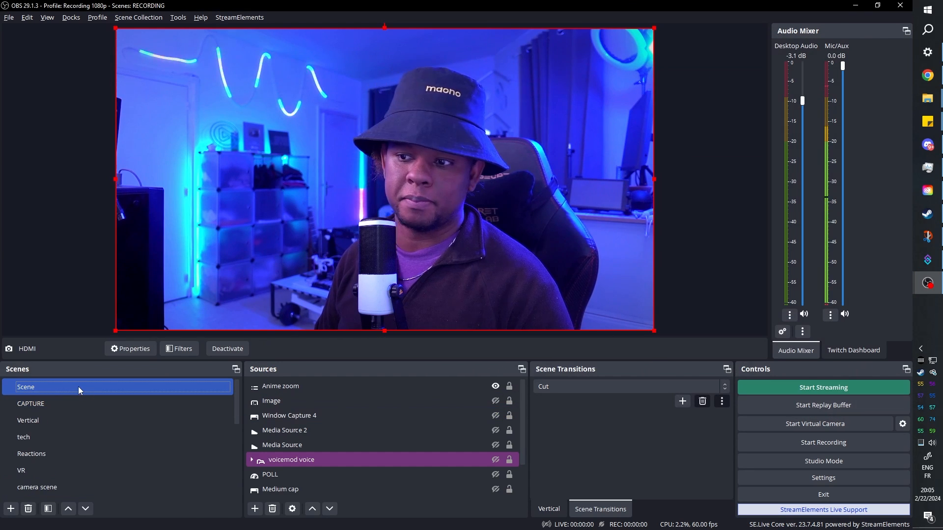
{"action": "left_click", "coordinate": [727, 384]}
{"action": "left_click", "coordinate": [726, 384]}
{"action": "left_click", "coordinate": [683, 402]}
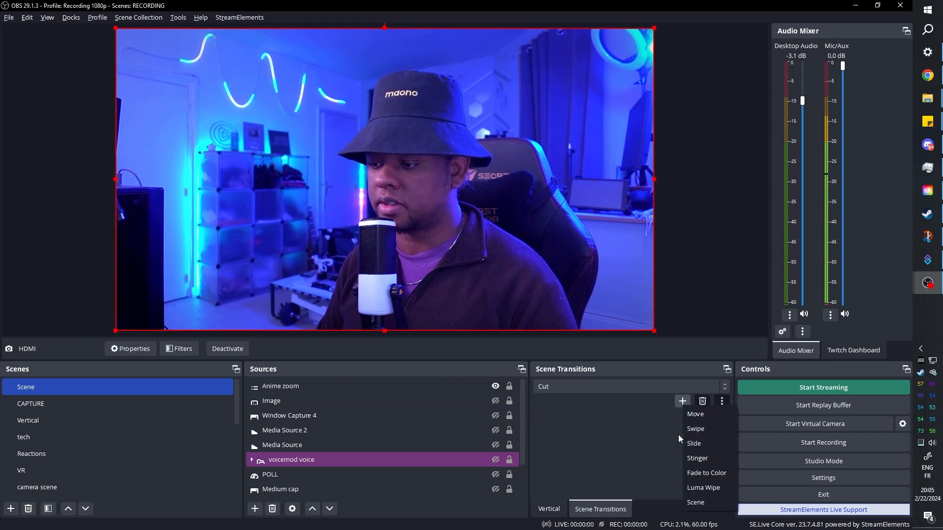
{"action": "left_click", "coordinate": [708, 506]}
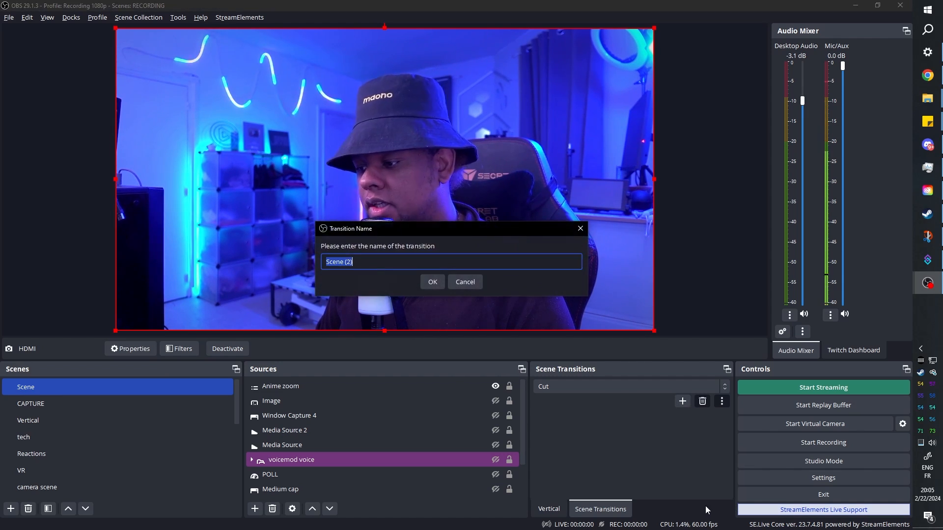
{"action": "left_click", "coordinate": [432, 280]}
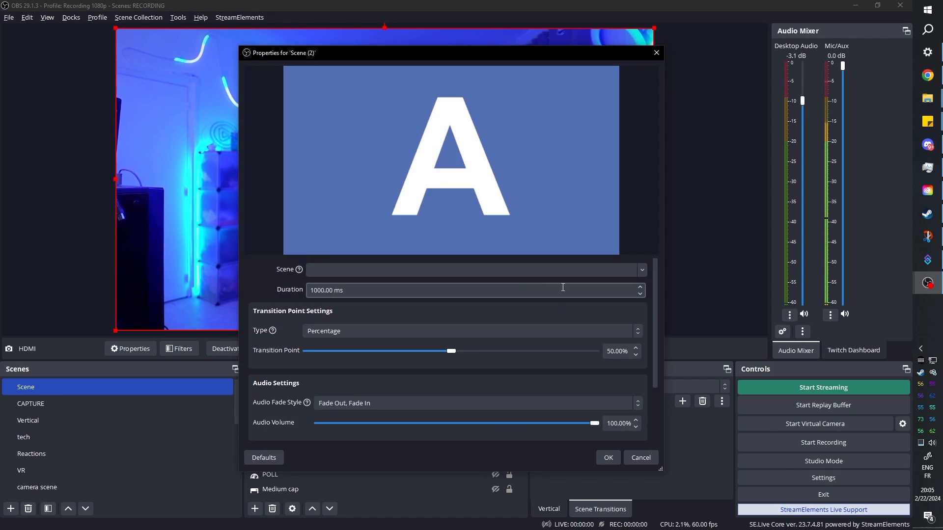
Assign Scene Logo anim as the transition's scene and set its duration to 3000 ms
{"action": "left_click", "coordinate": [642, 271]}
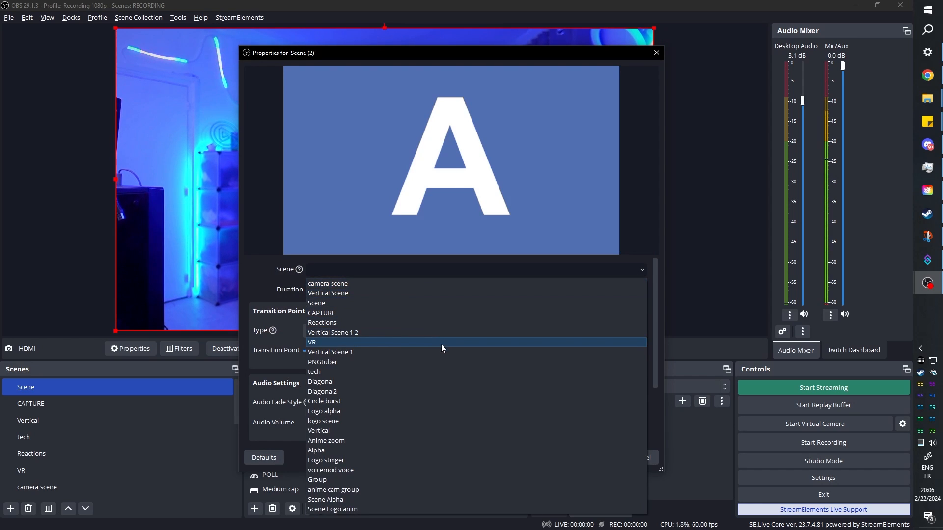
{"action": "left_click", "coordinate": [345, 511]}
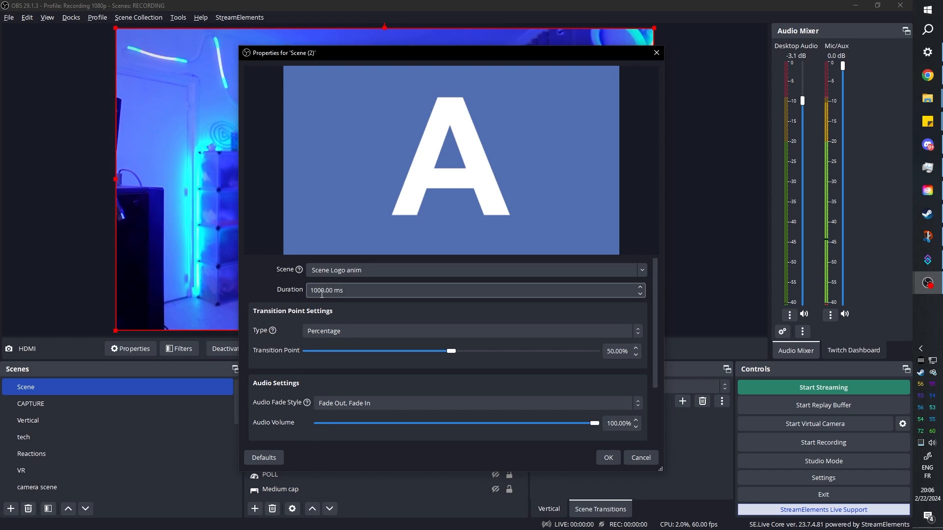
{"action": "left_click", "coordinate": [317, 292]}
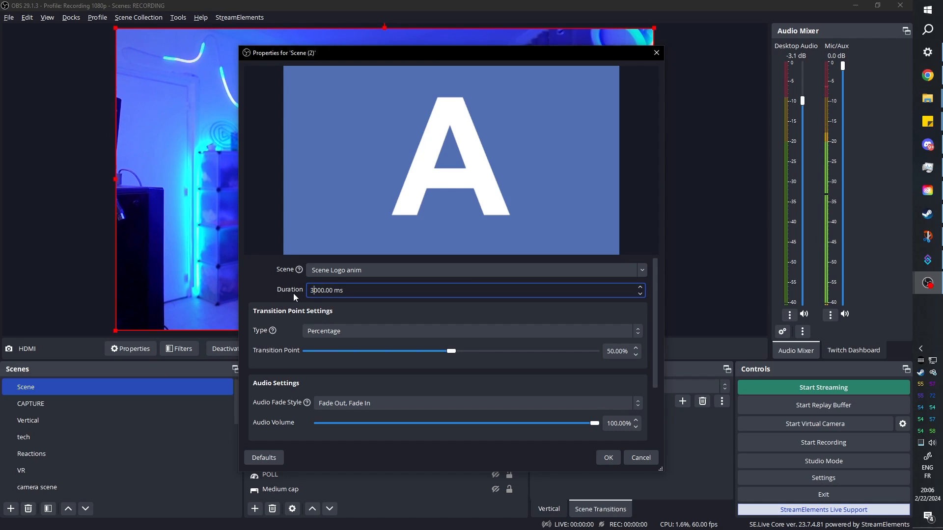
{"action": "left_click", "coordinate": [269, 279]}
Lower the transition point to 15% and preview the transition
{"action": "scroll", "coordinate": [280, 347], "scroll_direction": "down", "scroll_amount": 1}
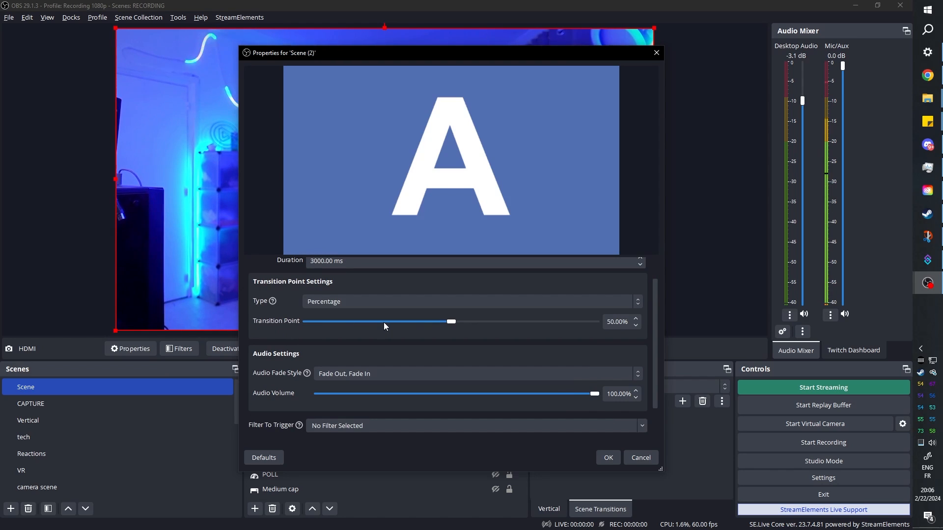
{"action": "left_click_drag", "start_coordinate": [447, 322], "coordinate": [355, 323]}
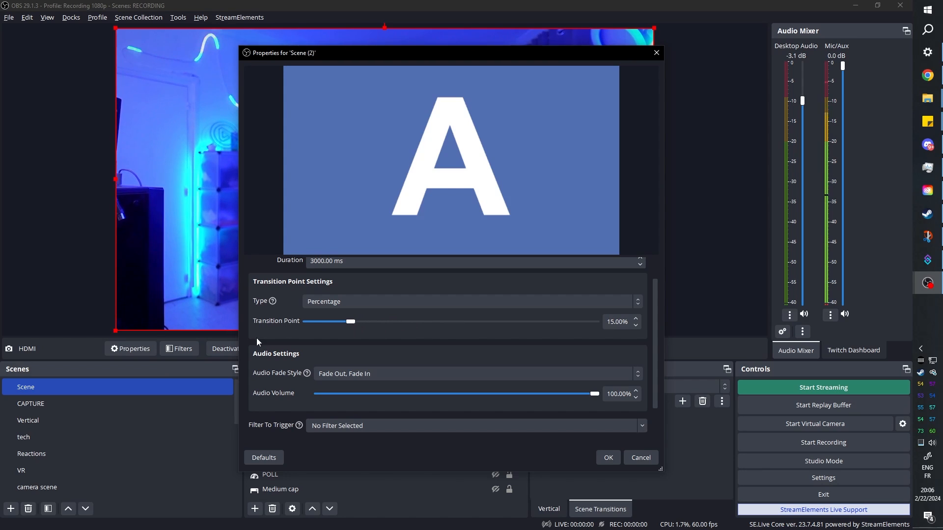
{"action": "scroll", "coordinate": [257, 338], "scroll_direction": "down", "scroll_amount": 1}
{"action": "scroll", "coordinate": [344, 327], "scroll_direction": "down", "scroll_amount": 1}
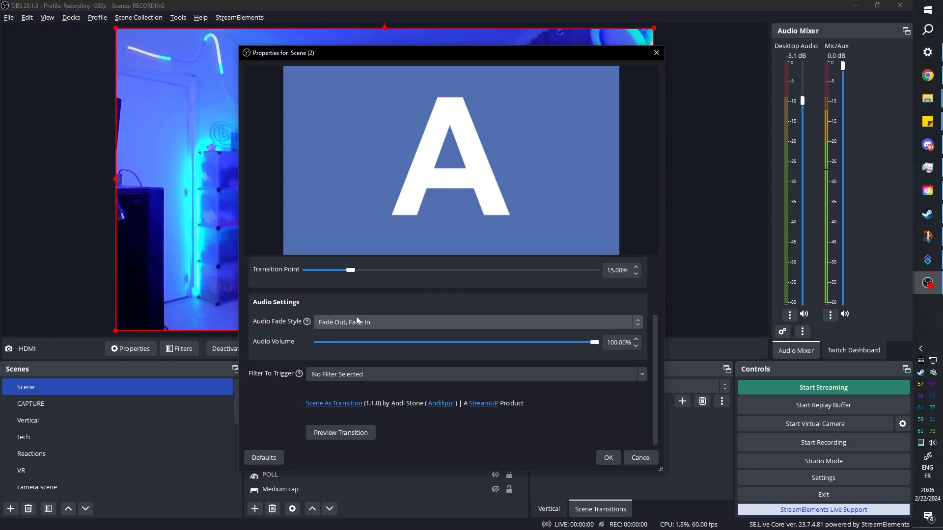
{"action": "left_click", "coordinate": [337, 434]}
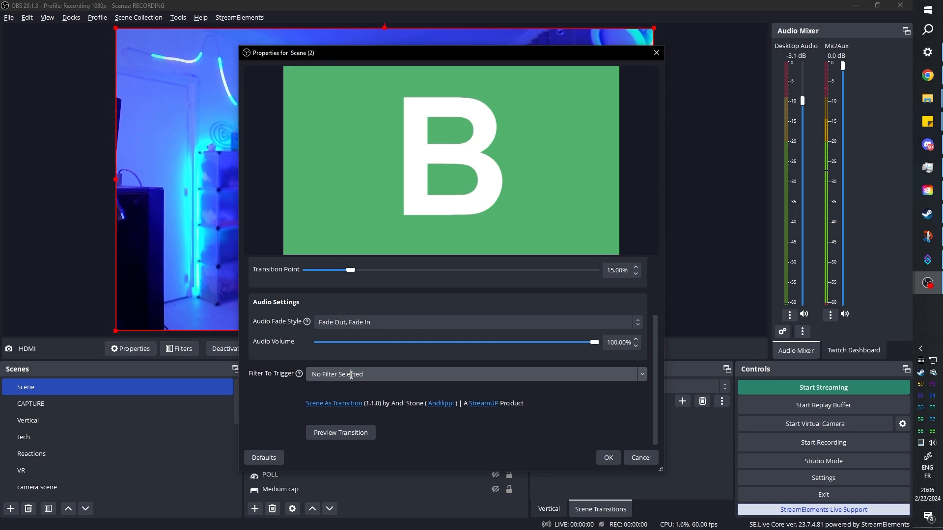
Make logo1 the filter triggered by the transition, preview it, and test it live by switching to the CAPTURE scene
{"action": "left_click", "coordinate": [642, 376]}
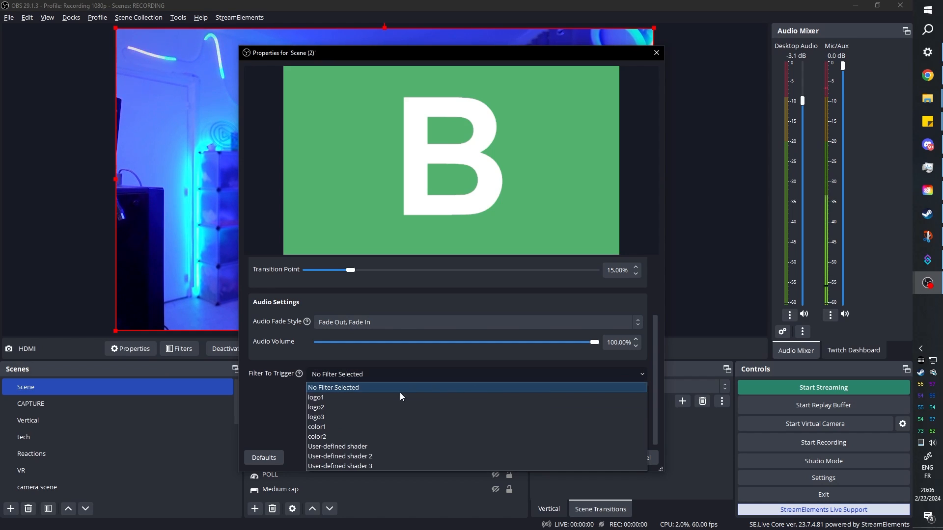
{"action": "left_click", "coordinate": [365, 397]}
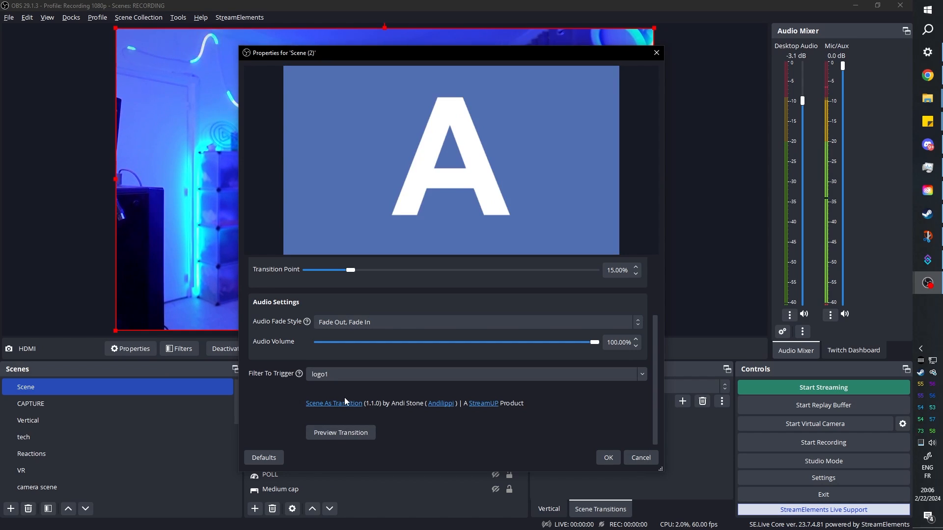
{"action": "left_click", "coordinate": [343, 433]}
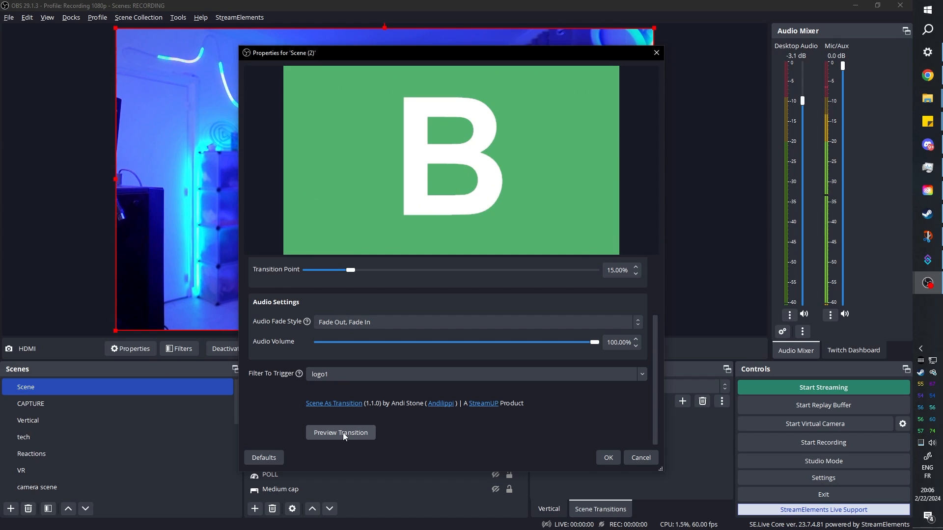
{"action": "left_click", "coordinate": [343, 433]}
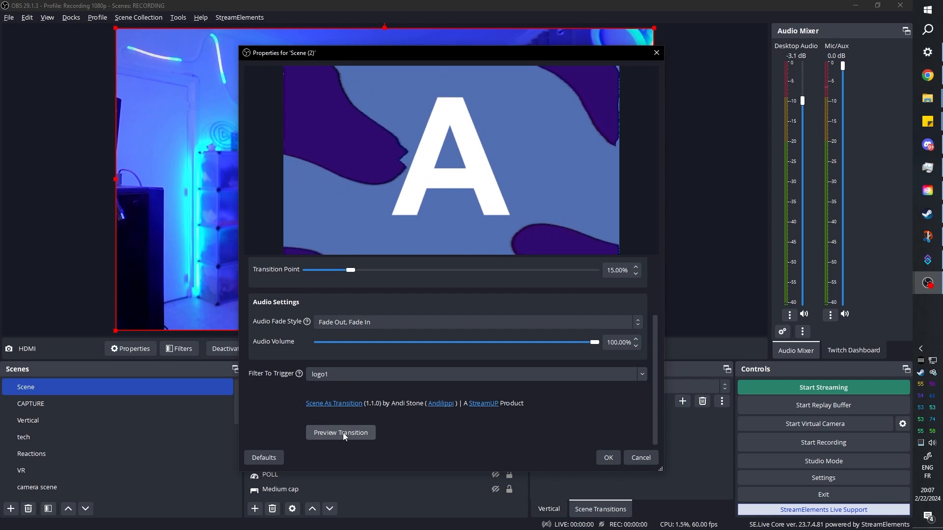
{"action": "left_click", "coordinate": [608, 455]}
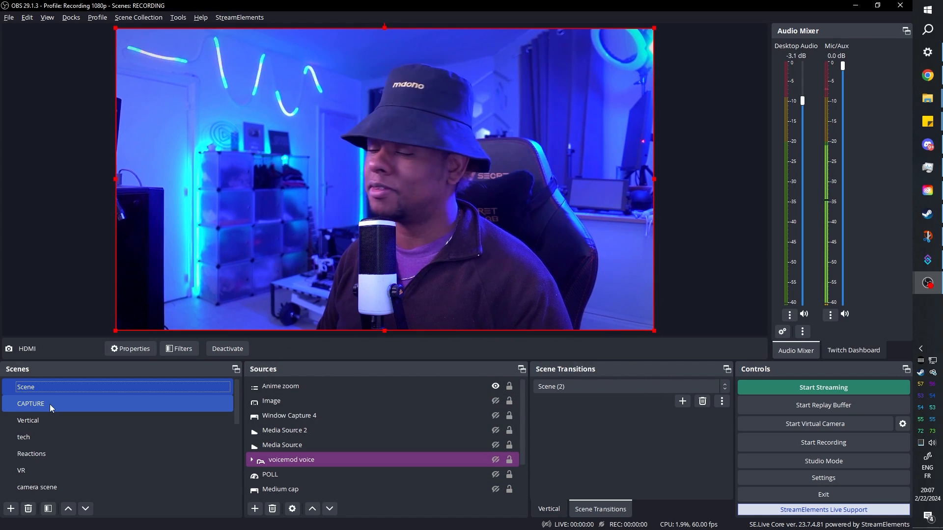
{"action": "left_click", "coordinate": [51, 408]}
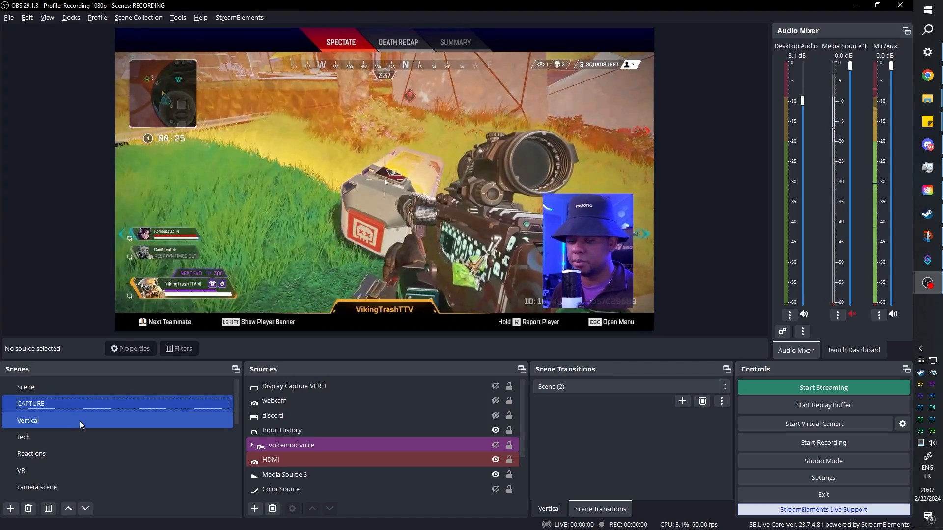
In Scene Logo anim, change the color of the back hole source to orange #ffaa00
{"action": "scroll", "coordinate": [79, 421], "scroll_direction": "down", "scroll_amount": 5}
{"action": "left_click", "coordinate": [81, 420]}
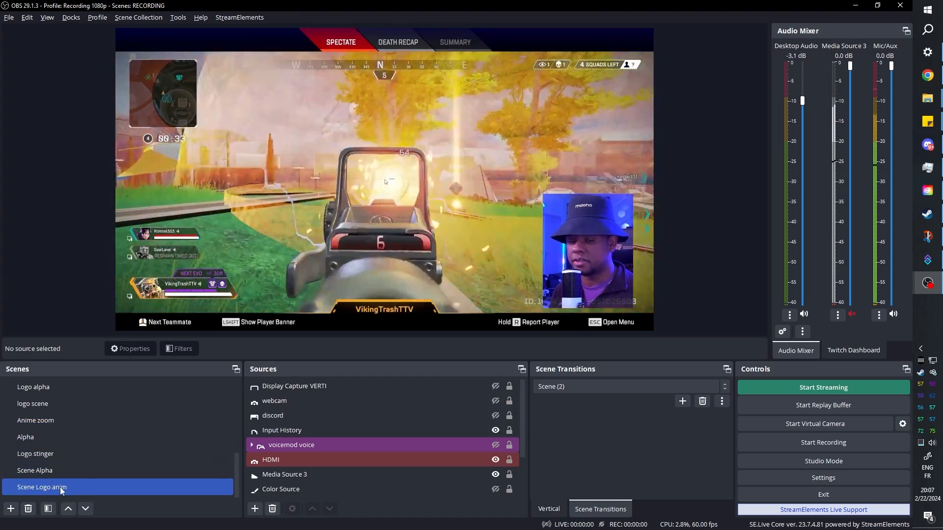
{"action": "left_click", "coordinate": [60, 488]}
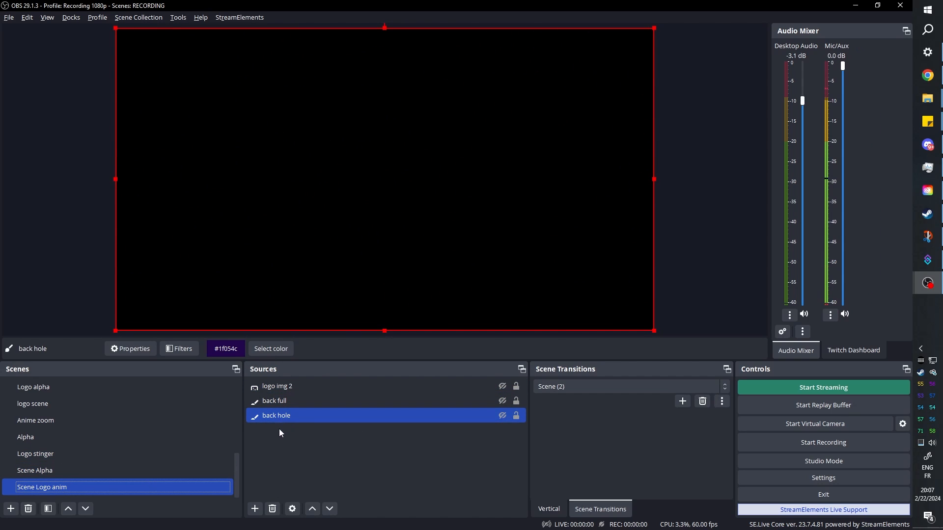
{"action": "left_click", "coordinate": [271, 349]}
{"action": "left_click", "coordinate": [401, 198]}
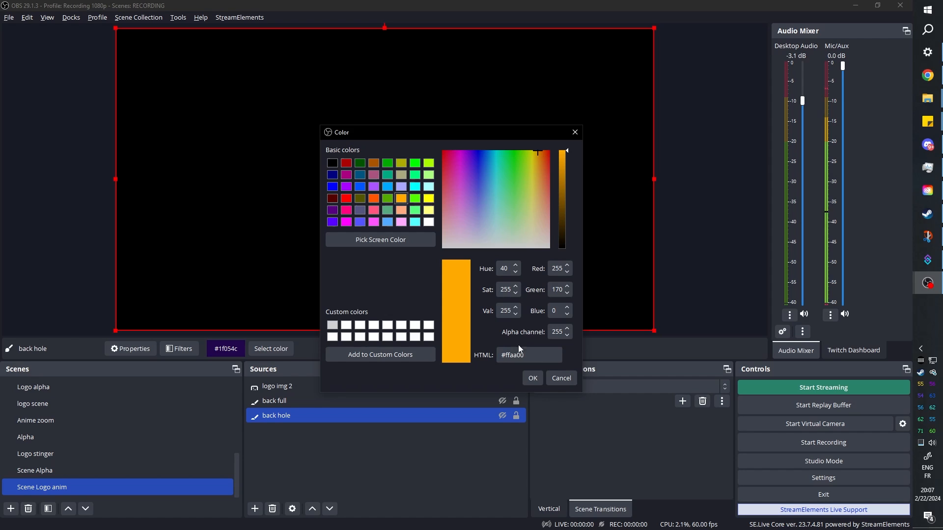
{"action": "left_click", "coordinate": [533, 379]}
Change the color of the back full source to the same orange, #ffaa00
{"action": "double_click", "coordinate": [323, 402]}
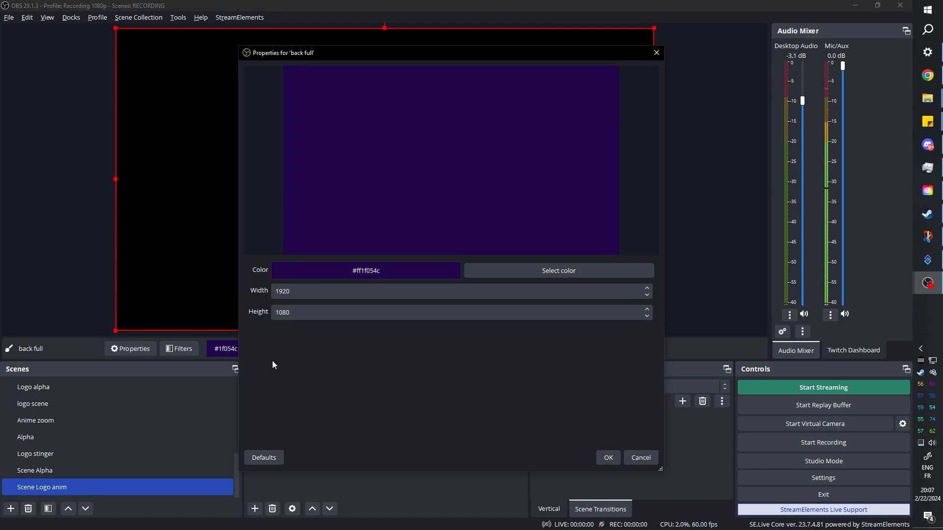
{"action": "left_click", "coordinate": [523, 270]}
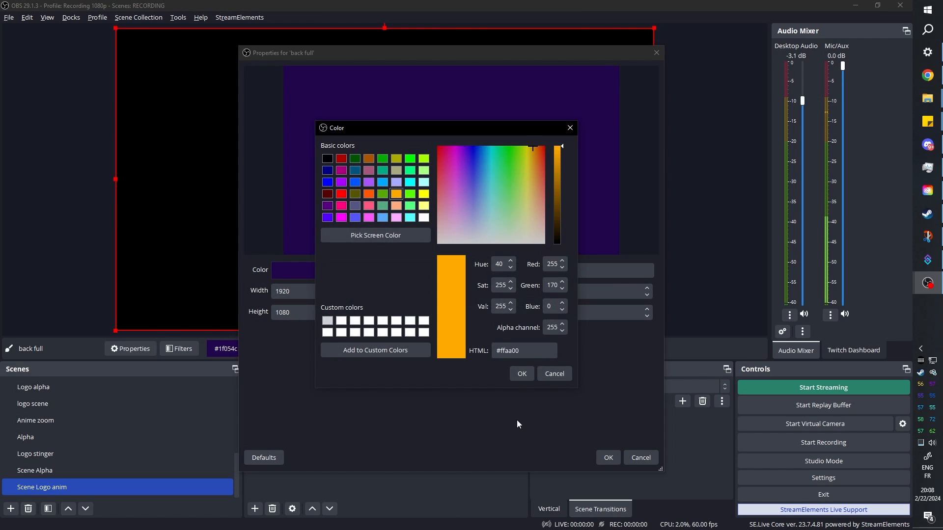
{"action": "left_click", "coordinate": [522, 375]}
{"action": "left_click", "coordinate": [614, 456]}
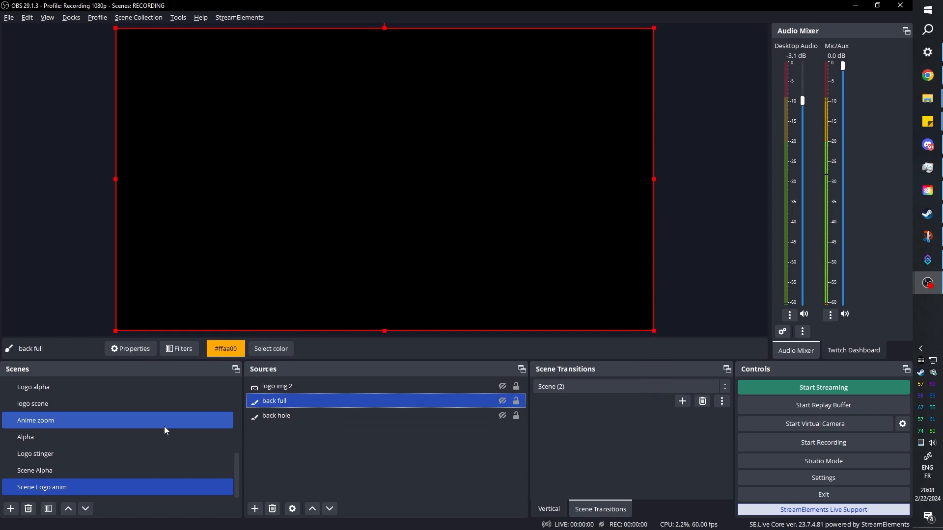
Test the recolored transition by switching to the CAPTURE scene and from there to Scene
{"action": "scroll", "coordinate": [90, 413], "scroll_direction": "up", "scroll_amount": 4}
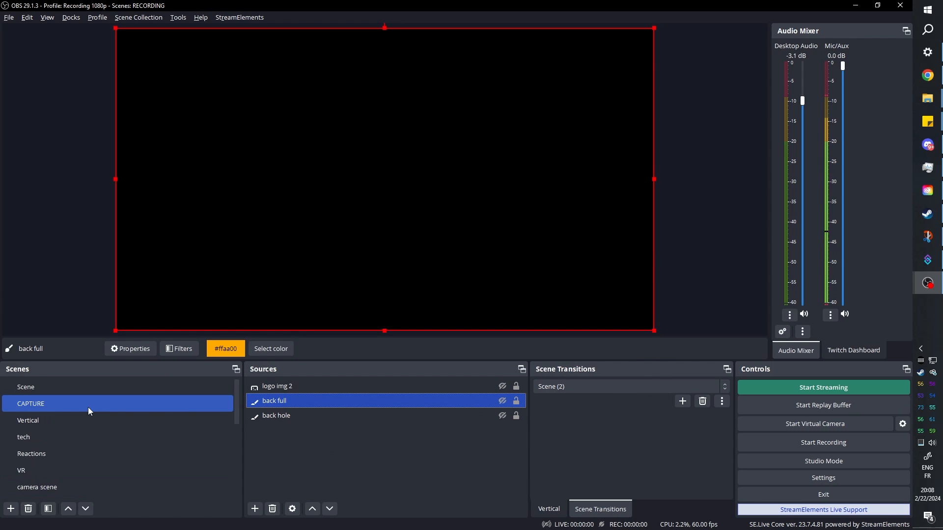
{"action": "left_click", "coordinate": [62, 402]}
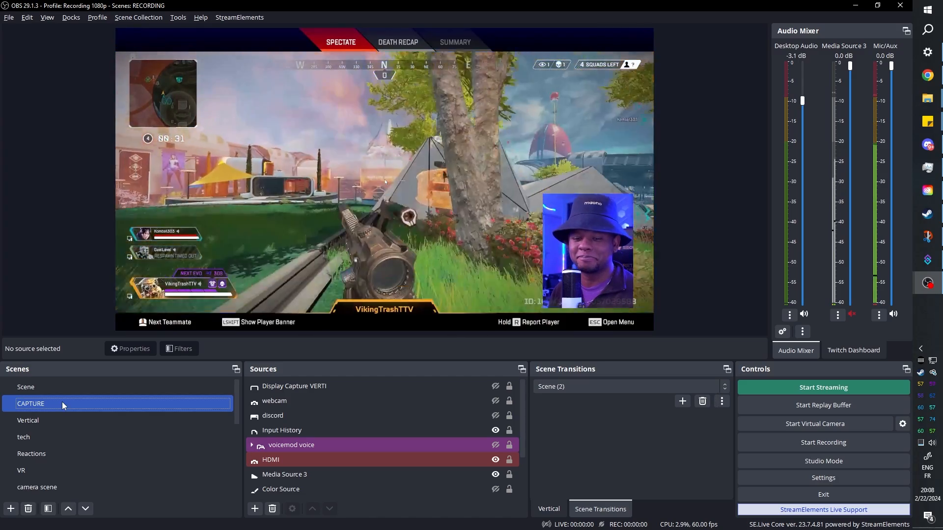
{"action": "left_click", "coordinate": [64, 390]}
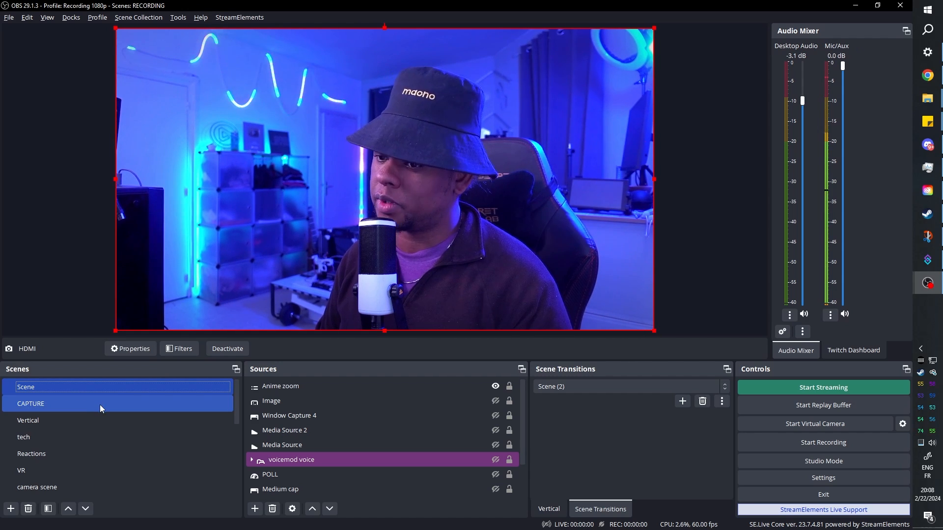
In Scene Alpha, replace the image file of the logo img source with GG4sTRqWAAA0WCb.png from the Pictures folder
{"action": "scroll", "coordinate": [118, 399], "scroll_direction": "down", "scroll_amount": 4}
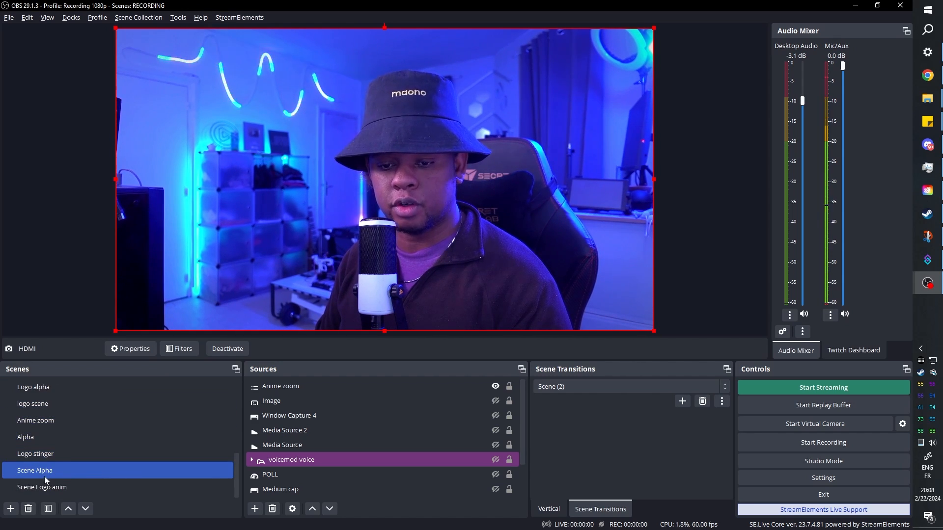
{"action": "left_click", "coordinate": [62, 450]}
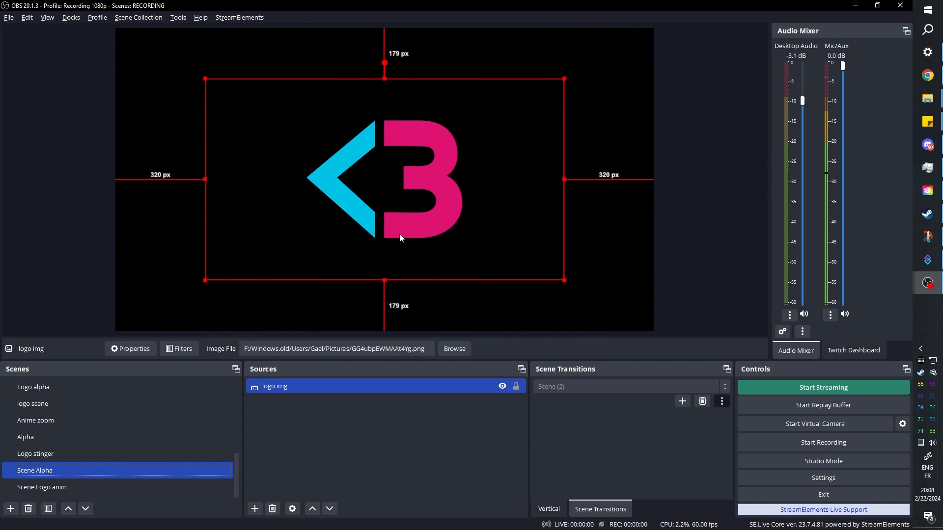
{"action": "double_click", "coordinate": [373, 385]}
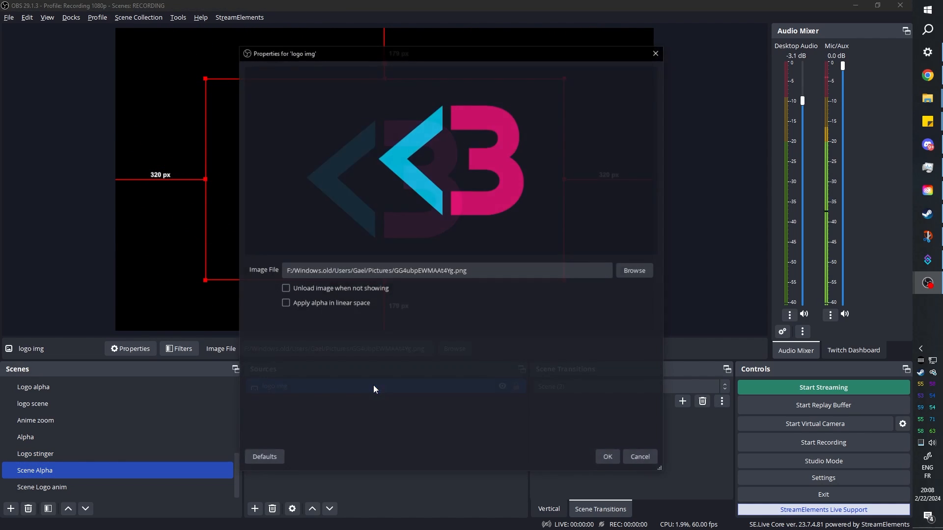
{"action": "left_click", "coordinate": [346, 131]}
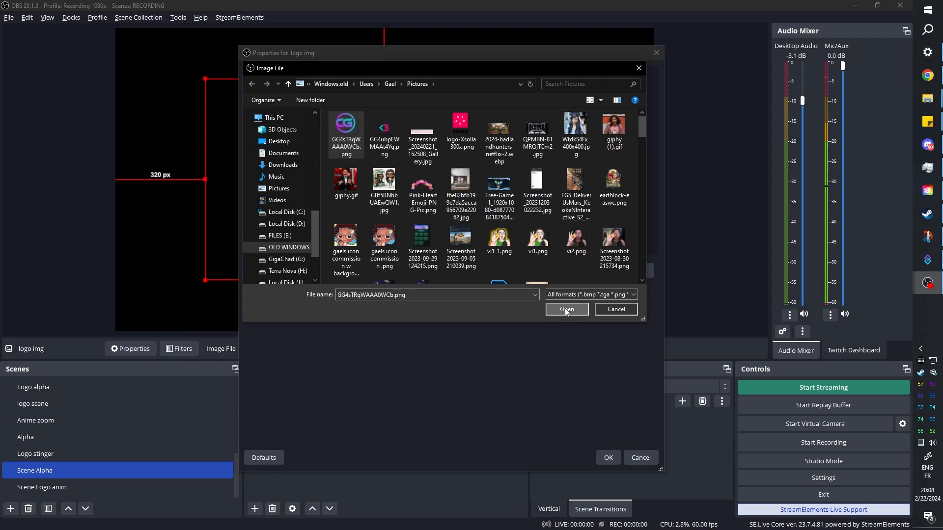
{"action": "left_click", "coordinate": [563, 309]}
{"action": "left_click", "coordinate": [608, 457]}
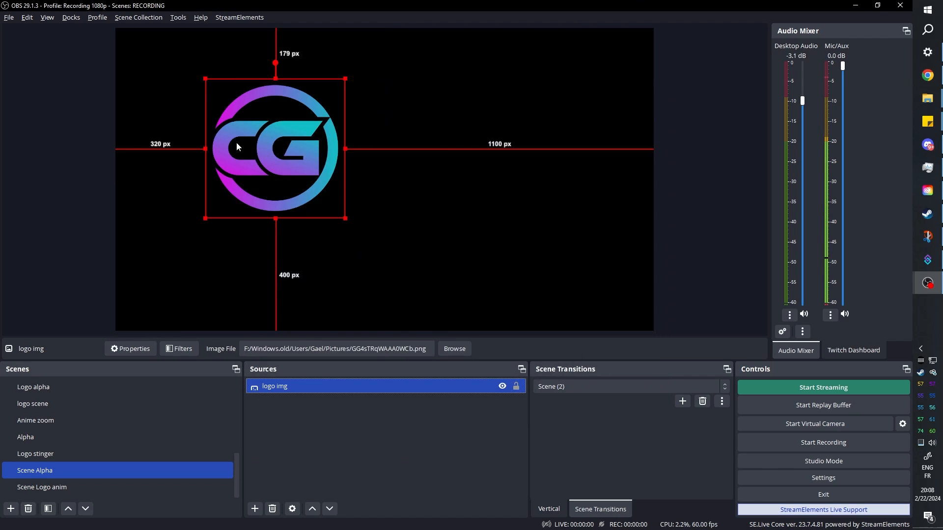
Center the logo on the canvas in Scene Alpha, and in Scene Logo anim replace the logo img 2 image with GG4sTRqWAAA0WCb.png
{"action": "key", "text": "ctrl+d"}
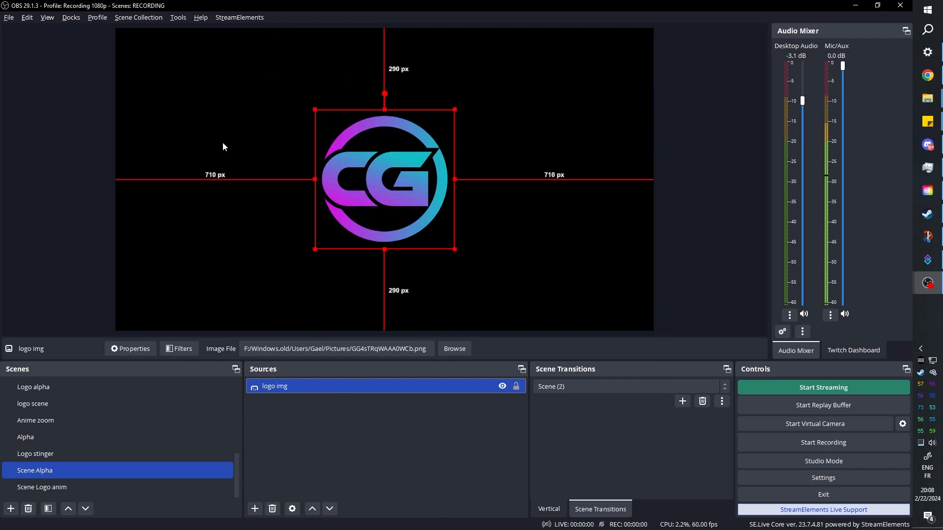
{"action": "left_click", "coordinate": [54, 489]}
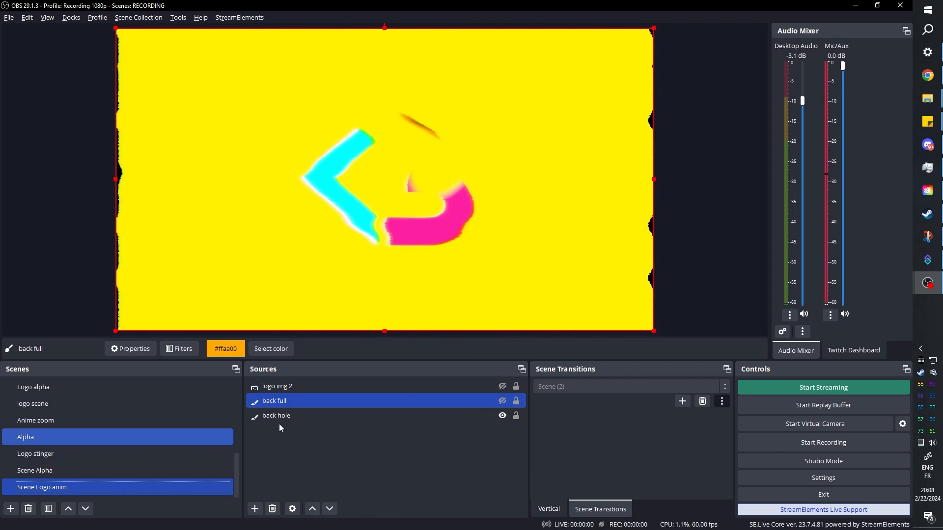
{"action": "left_click", "coordinate": [367, 386]}
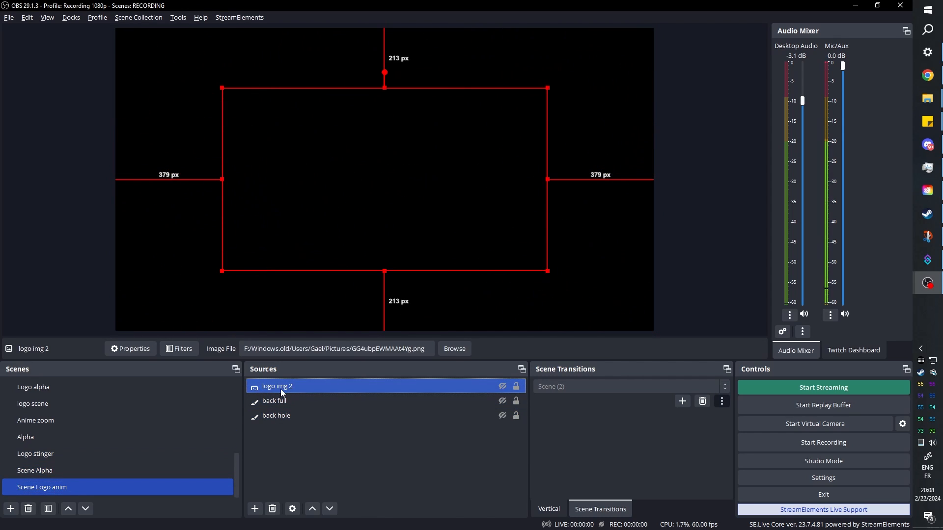
{"action": "left_click", "coordinate": [455, 350]}
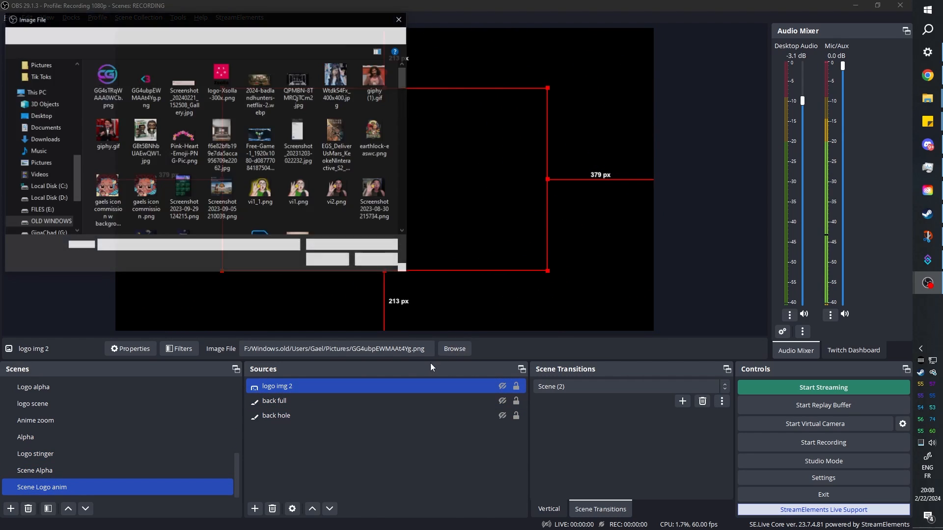
{"action": "double_click", "coordinate": [104, 82]}
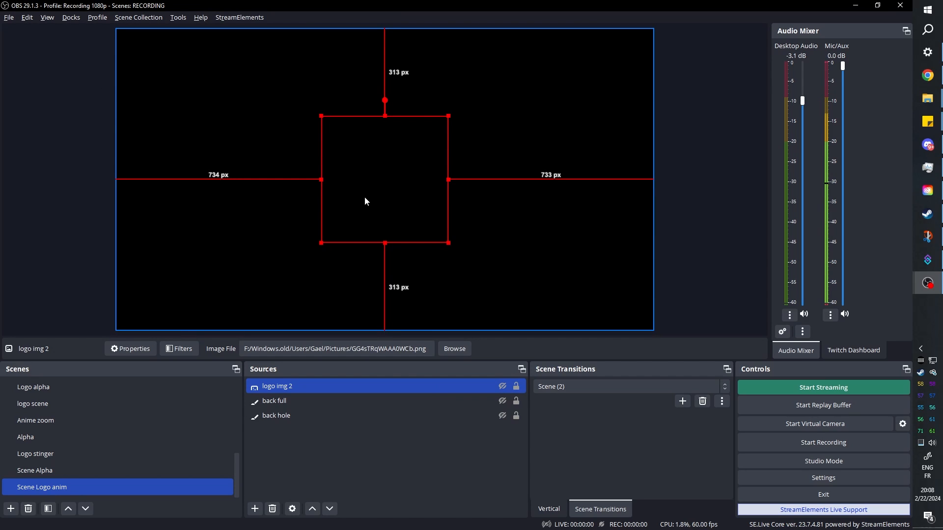
{"action": "key", "text": "ctrl+e"}
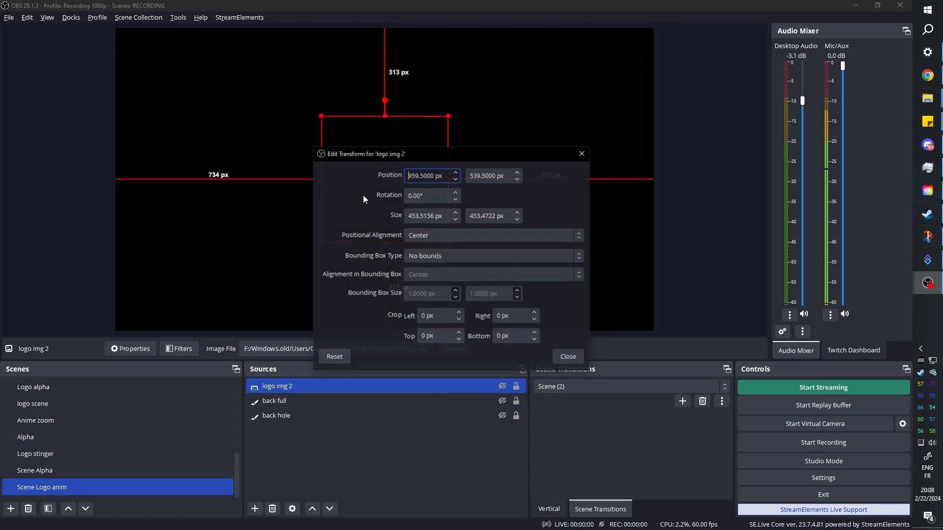
{"action": "left_click", "coordinate": [582, 154]}
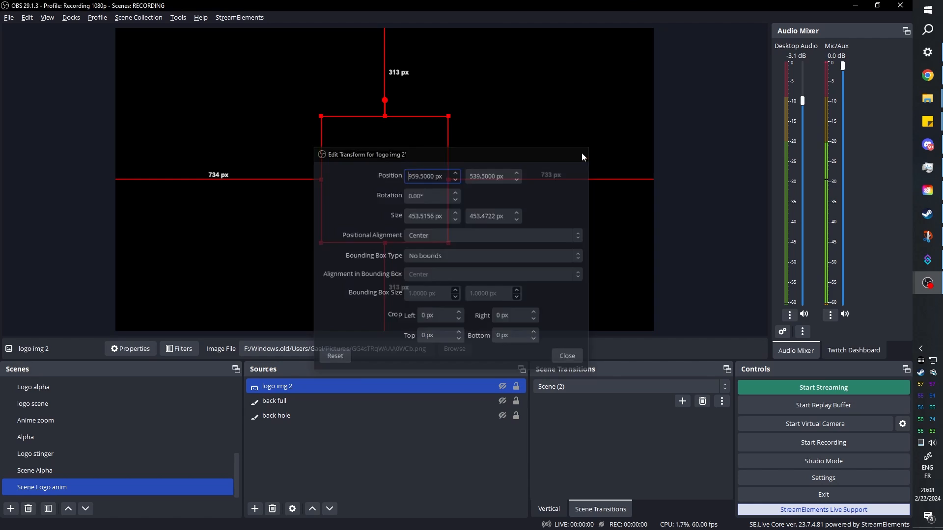
Test the transition with the new logo by switching to Scene and from there to the CAPTURE scene
{"action": "scroll", "coordinate": [108, 437], "scroll_direction": "up", "scroll_amount": 4}
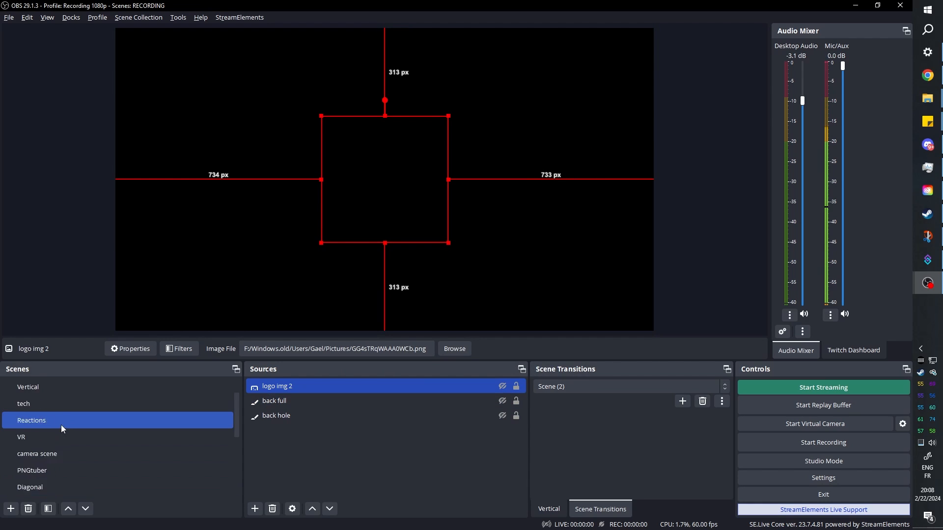
{"action": "left_click", "coordinate": [55, 389]}
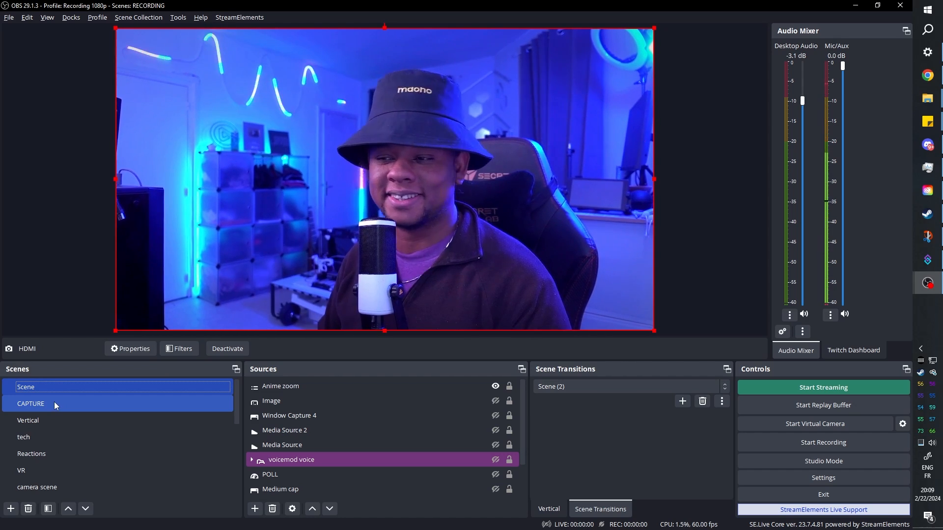
{"action": "left_click", "coordinate": [54, 403]}
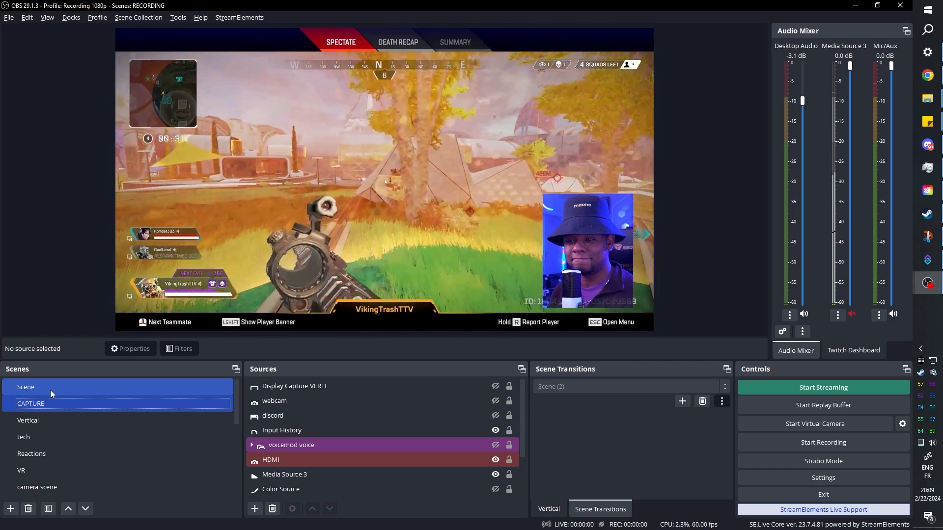
In Scene Logo anim, change the color of the back full and back hole sources to blue-violet
{"action": "scroll", "coordinate": [75, 416], "scroll_direction": "down", "scroll_amount": 5}
{"action": "left_click", "coordinate": [73, 487]}
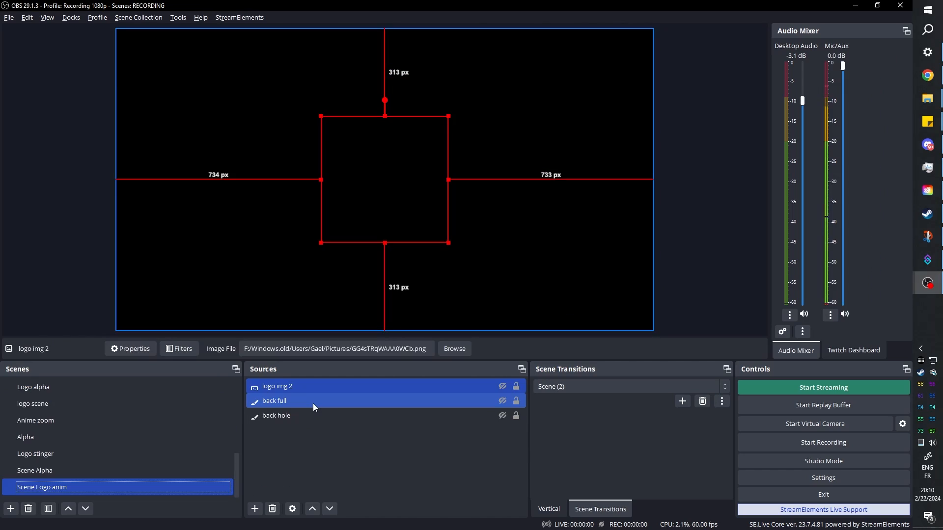
{"action": "left_click", "coordinate": [313, 401]}
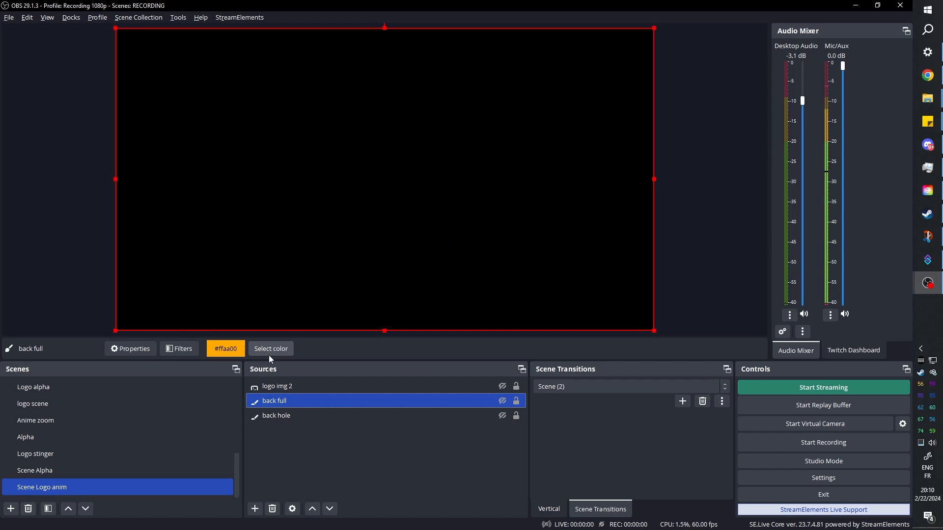
{"action": "left_click", "coordinate": [171, 349]}
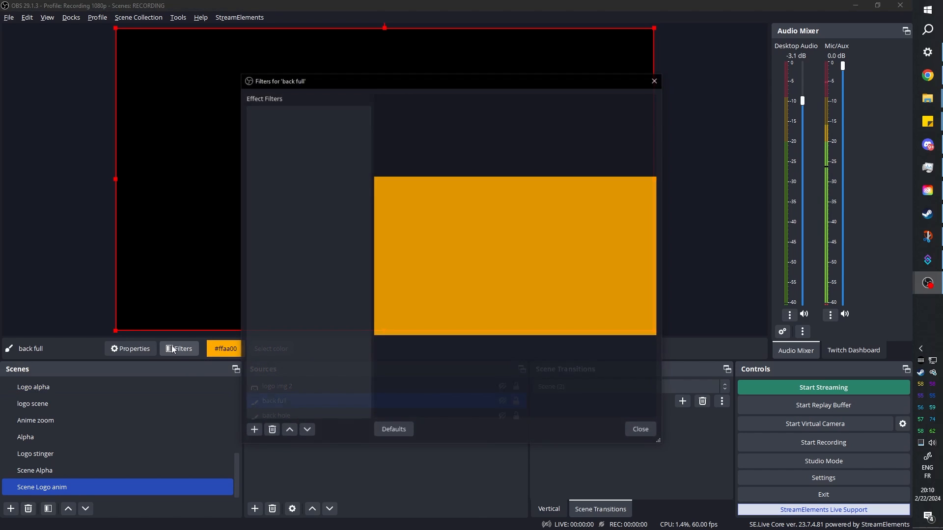
{"action": "key", "text": "Escape"}
{"action": "left_click", "coordinate": [267, 349]}
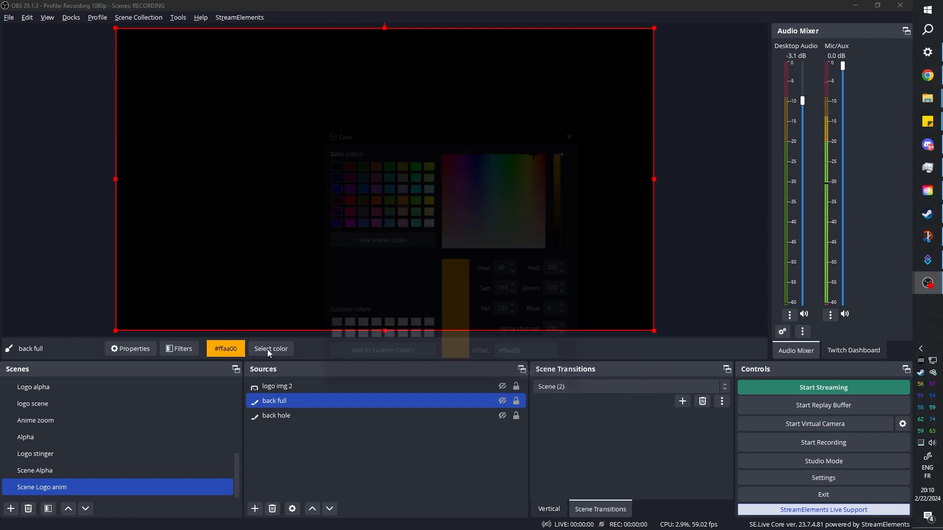
{"action": "left_click", "coordinate": [529, 379]}
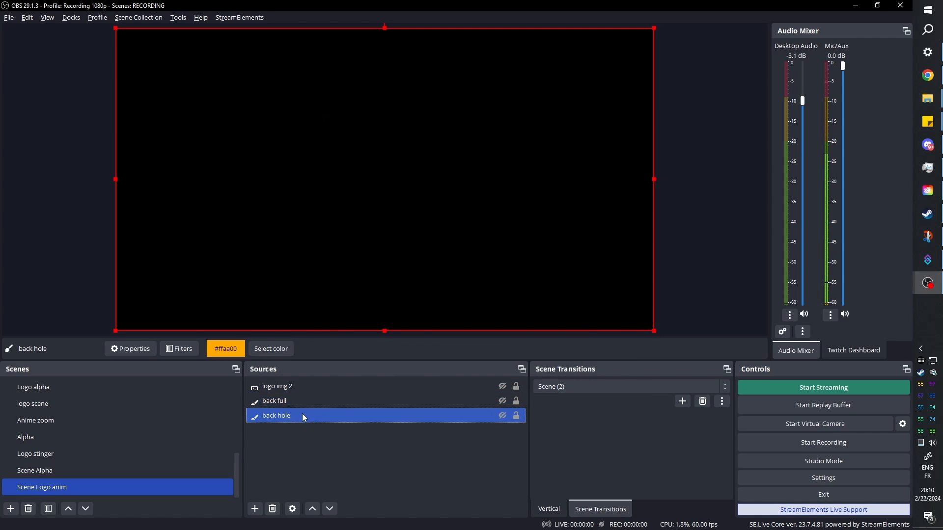
Add a user-defined shader filter to back full that loads embers.effect as an effect file, with Luma Min at 0.23
{"action": "left_click", "coordinate": [179, 349]}
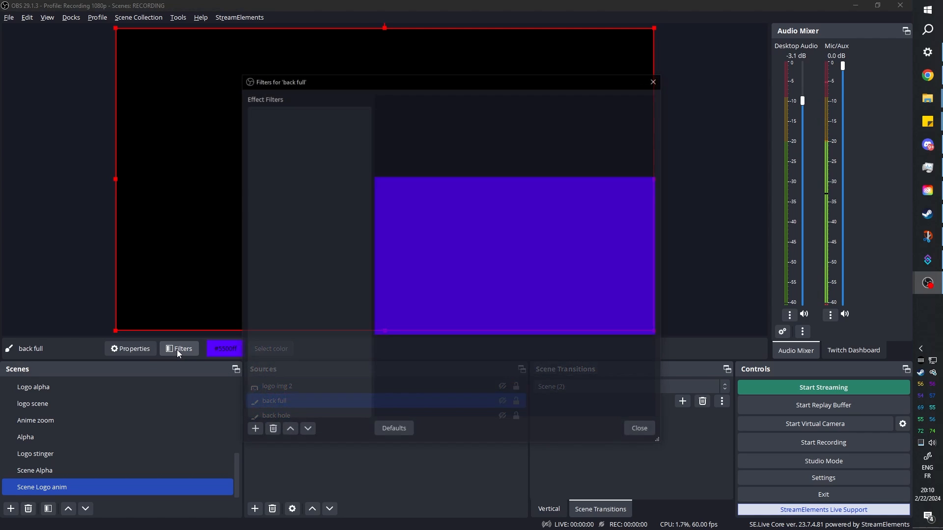
{"action": "left_click", "coordinate": [253, 430]}
{"action": "left_click", "coordinate": [279, 426]}
{"action": "key", "text": "Return"}
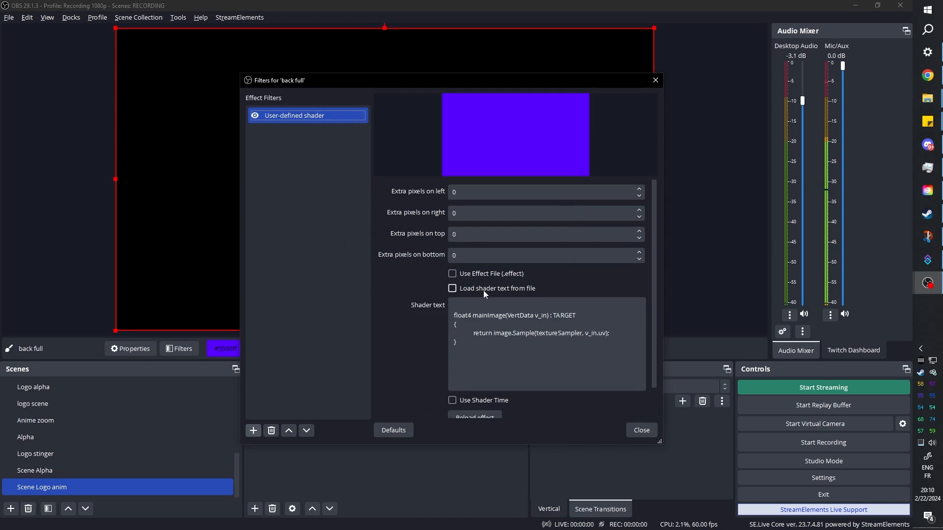
{"action": "left_click", "coordinate": [483, 291]}
{"action": "left_click", "coordinate": [636, 305]}
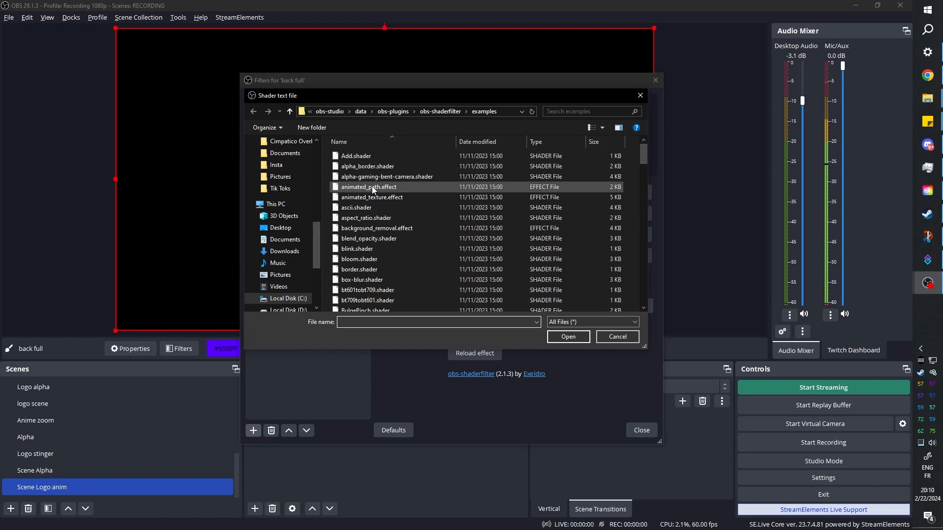
{"action": "scroll", "coordinate": [419, 194], "scroll_direction": "down", "scroll_amount": 10}
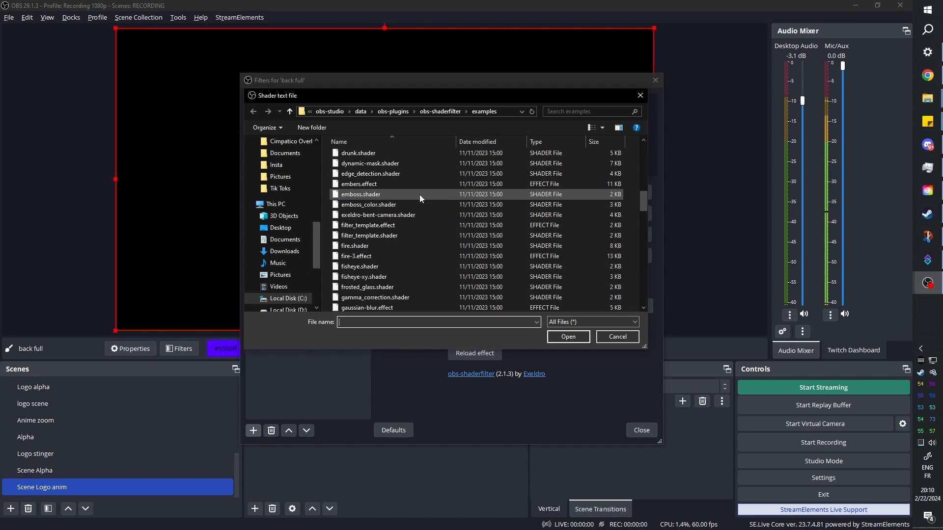
{"action": "double_click", "coordinate": [374, 186]}
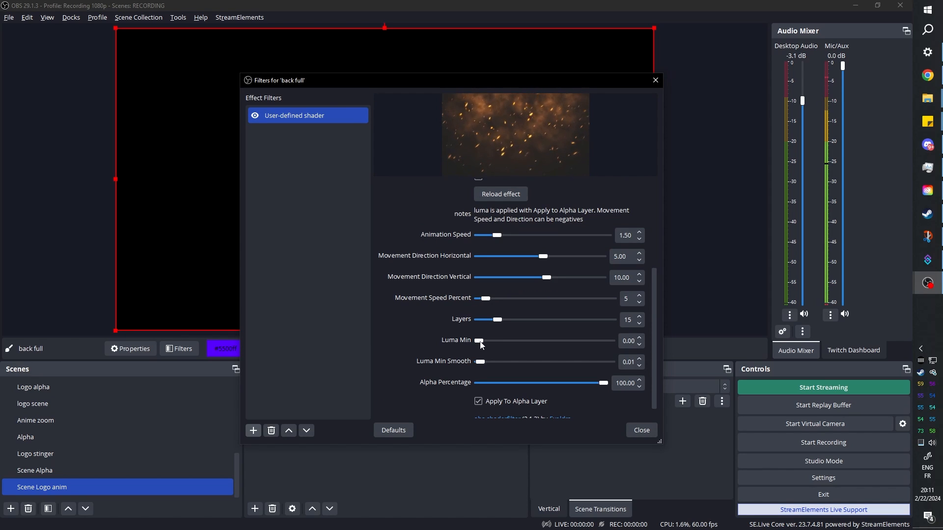
{"action": "left_click_drag", "start_coordinate": [480, 343], "coordinate": [493, 343]}
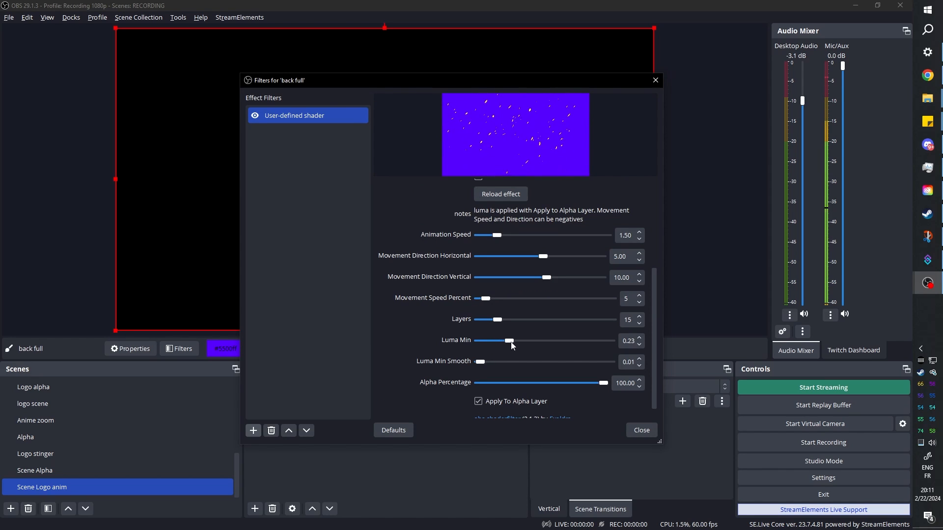
Copy the embers shader filter from back full and paste it into the filters of the back hole source
{"action": "right_click", "coordinate": [288, 120]}
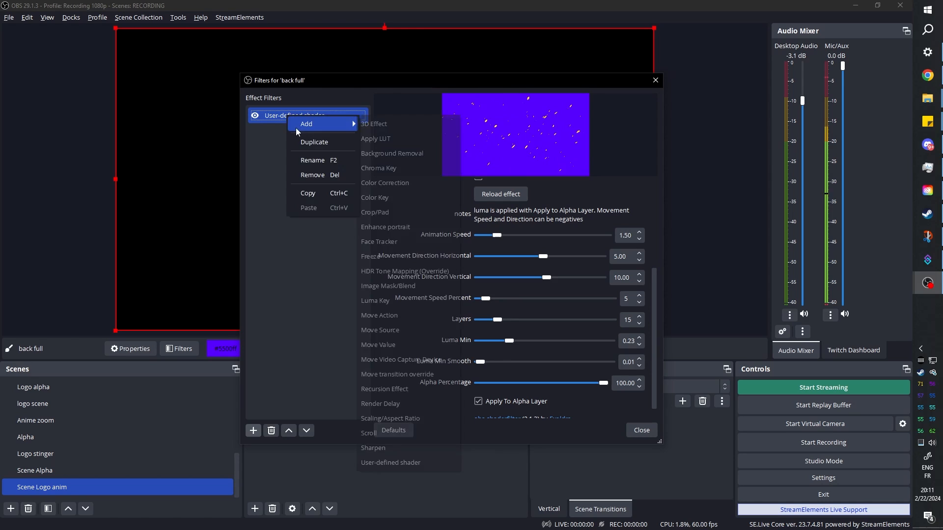
{"action": "left_click", "coordinate": [313, 193]}
{"action": "left_click", "coordinate": [639, 430]}
{"action": "left_click", "coordinate": [288, 416]}
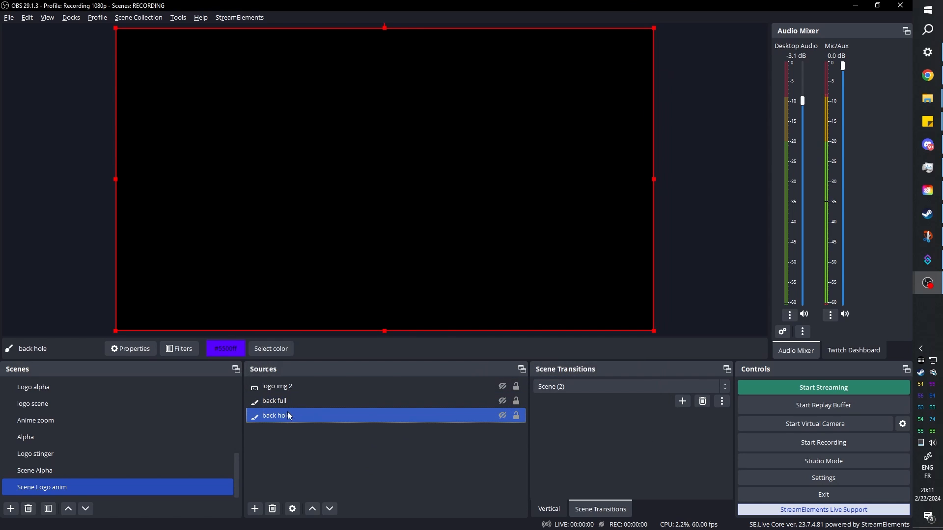
{"action": "left_click", "coordinate": [180, 349]}
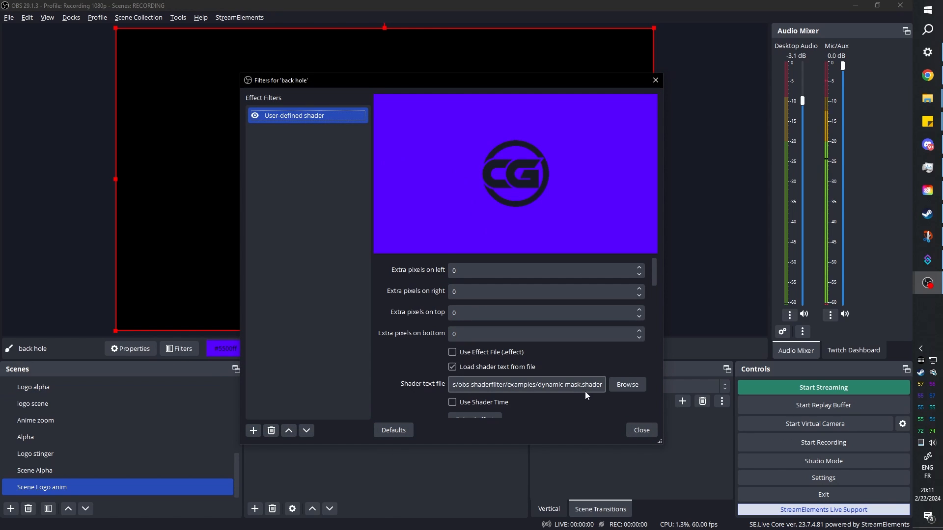
{"action": "right_click", "coordinate": [294, 181]}
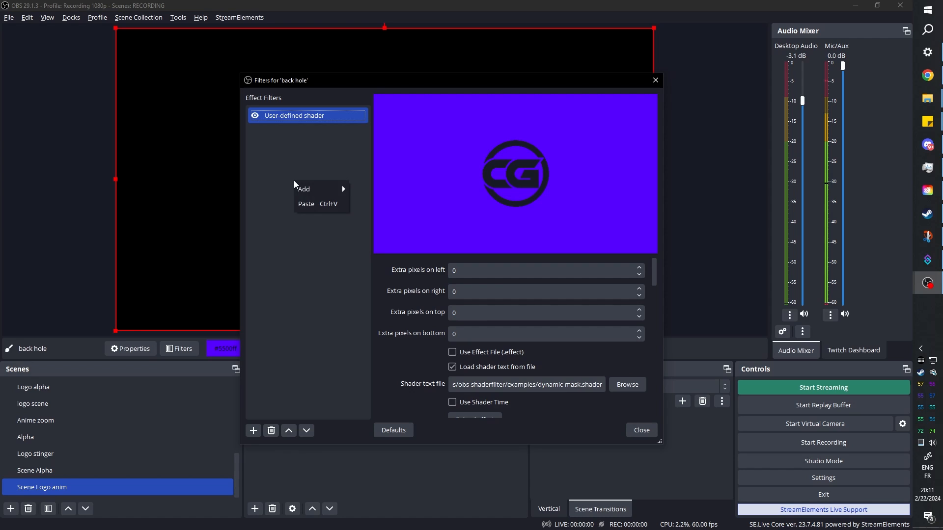
{"action": "left_click", "coordinate": [305, 205]}
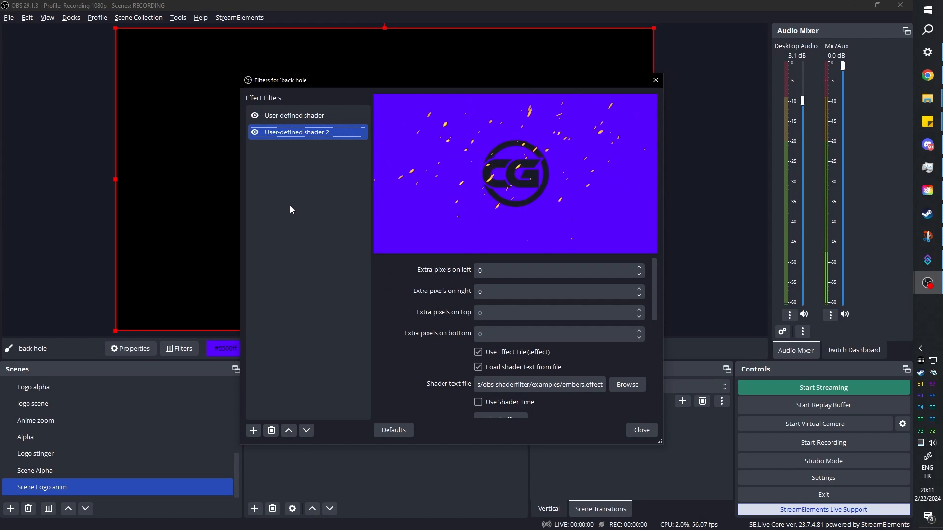
{"action": "left_click", "coordinate": [641, 430]}
Test the transition with the embers effect by switching to Scene and from there to the CAPTURE scene
{"action": "scroll", "coordinate": [90, 394], "scroll_direction": "up", "scroll_amount": 4}
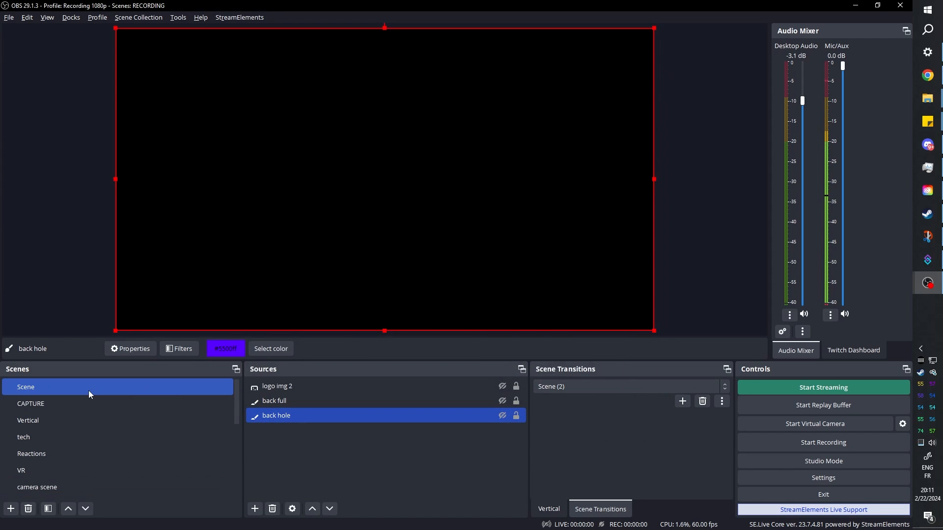
{"action": "left_click", "coordinate": [90, 392]}
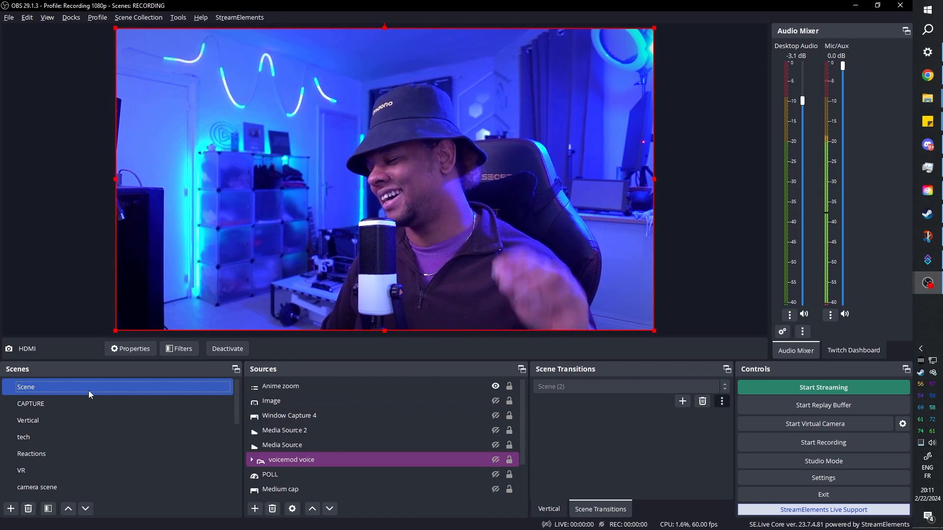
{"action": "left_click", "coordinate": [75, 403]}
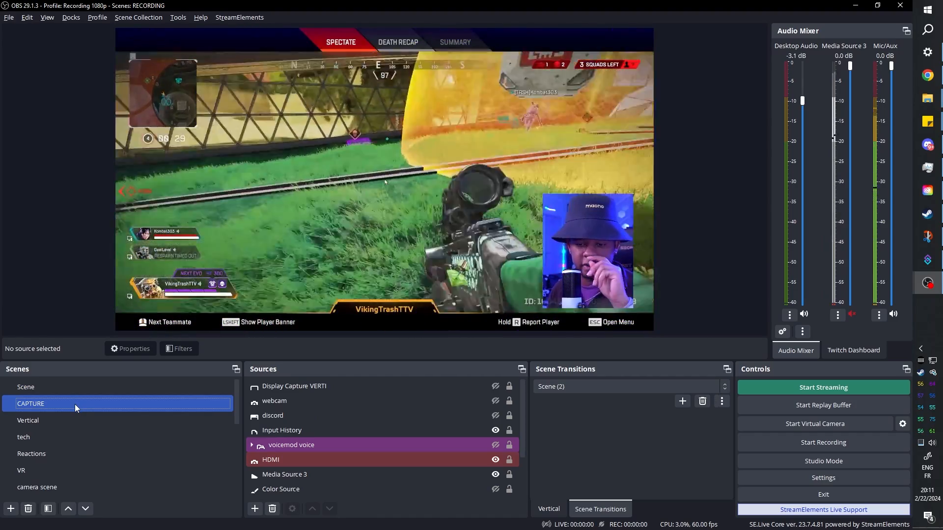
Disable the three user-defined shader filters on the Scene Logo anim scene
{"action": "scroll", "coordinate": [54, 442], "scroll_direction": "down", "scroll_amount": 5}
{"action": "right_click", "coordinate": [101, 487]}
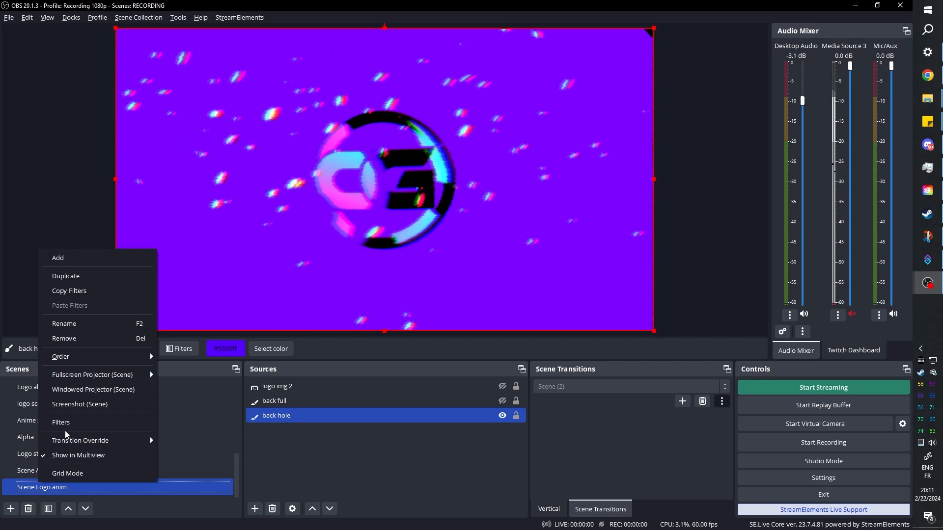
{"action": "left_click", "coordinate": [118, 419]}
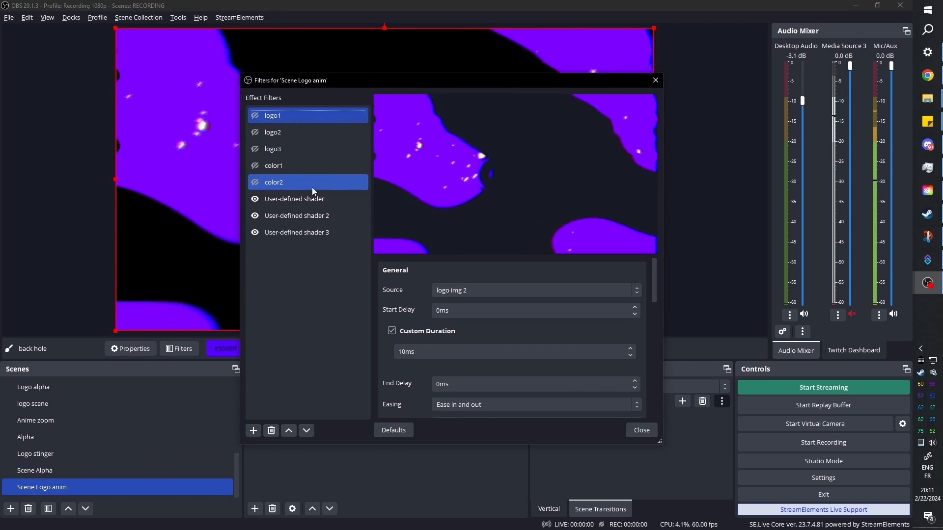
{"action": "left_click", "coordinate": [253, 200]}
{"action": "left_click", "coordinate": [254, 216]}
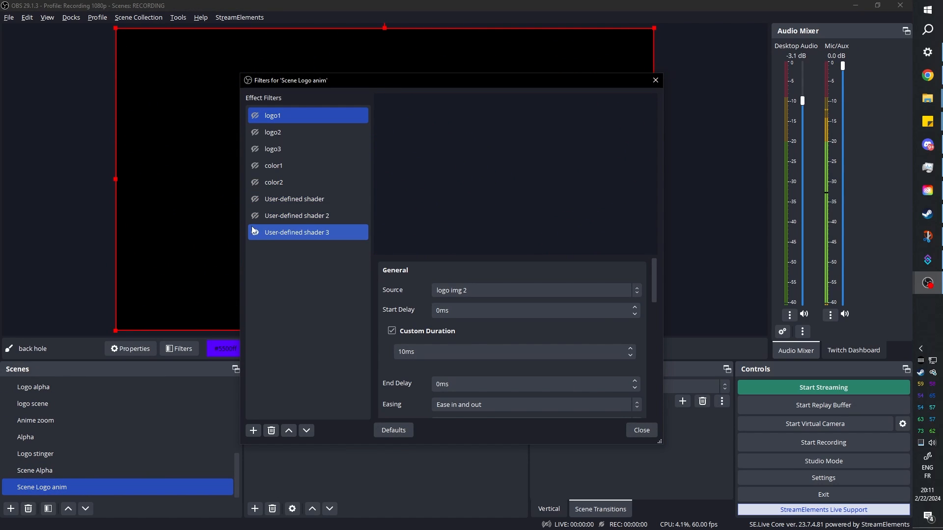
{"action": "left_click", "coordinate": [652, 432]}
Test the transition without the scene's shader filters by switching to Scene and from there to CAPTURE
{"action": "scroll", "coordinate": [52, 429], "scroll_direction": "up", "scroll_amount": 8}
{"action": "left_click", "coordinate": [46, 393]}
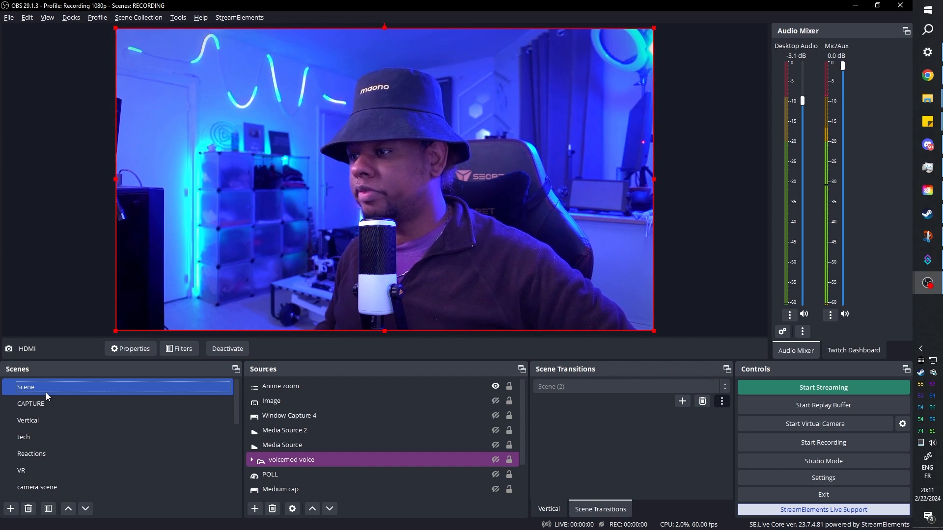
{"action": "left_click", "coordinate": [43, 405]}
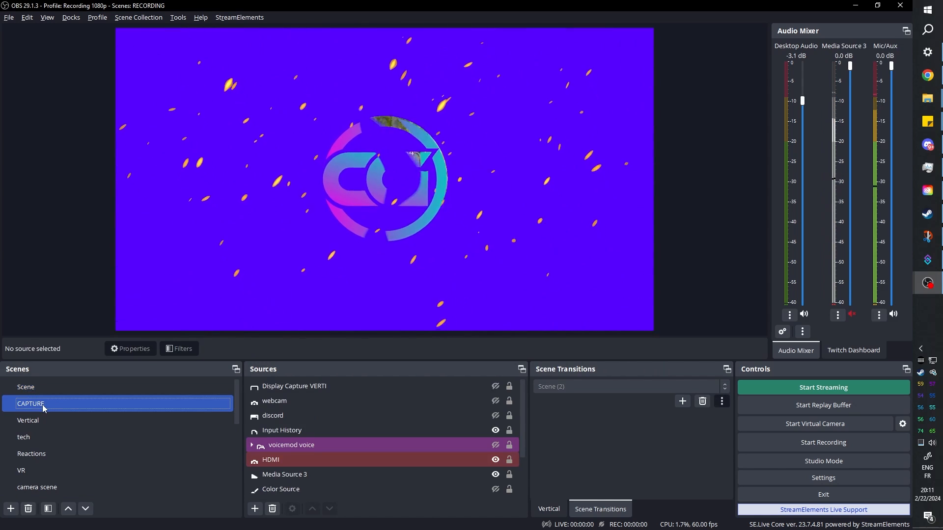